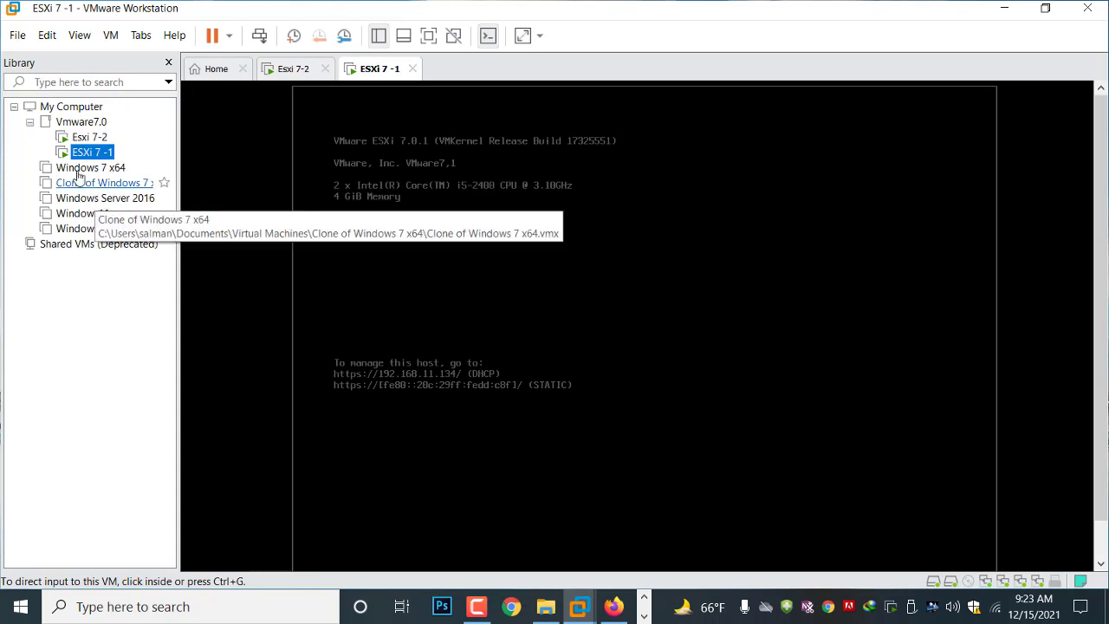
- Check the console of the Esxi 7-2 virtual machine and switch to the vSphere Client in Firefox
click(89, 138)
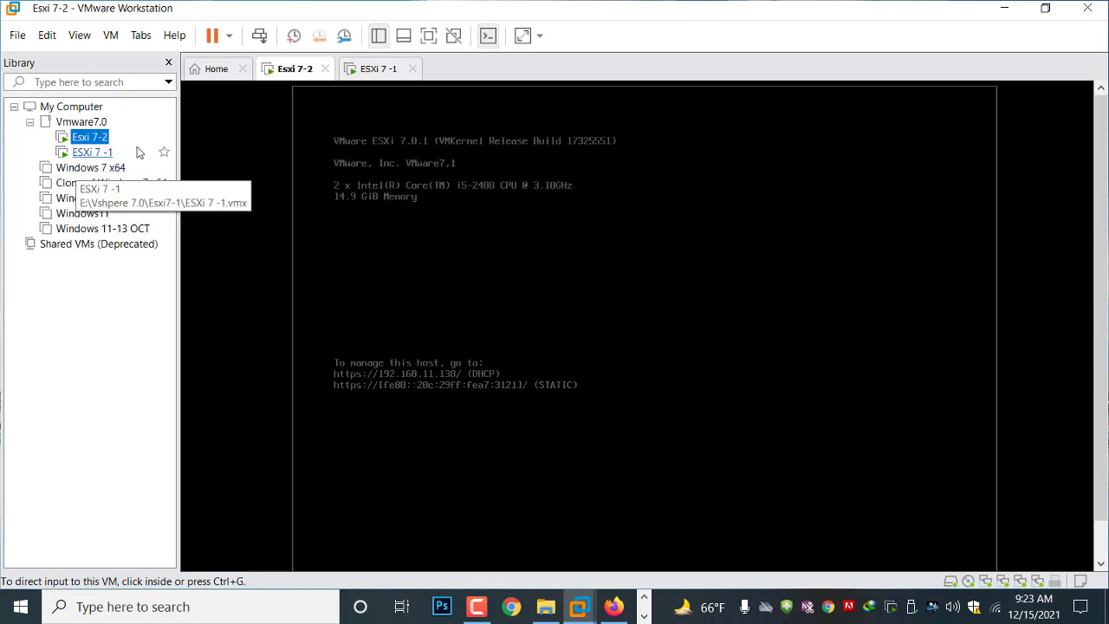
click(102, 141)
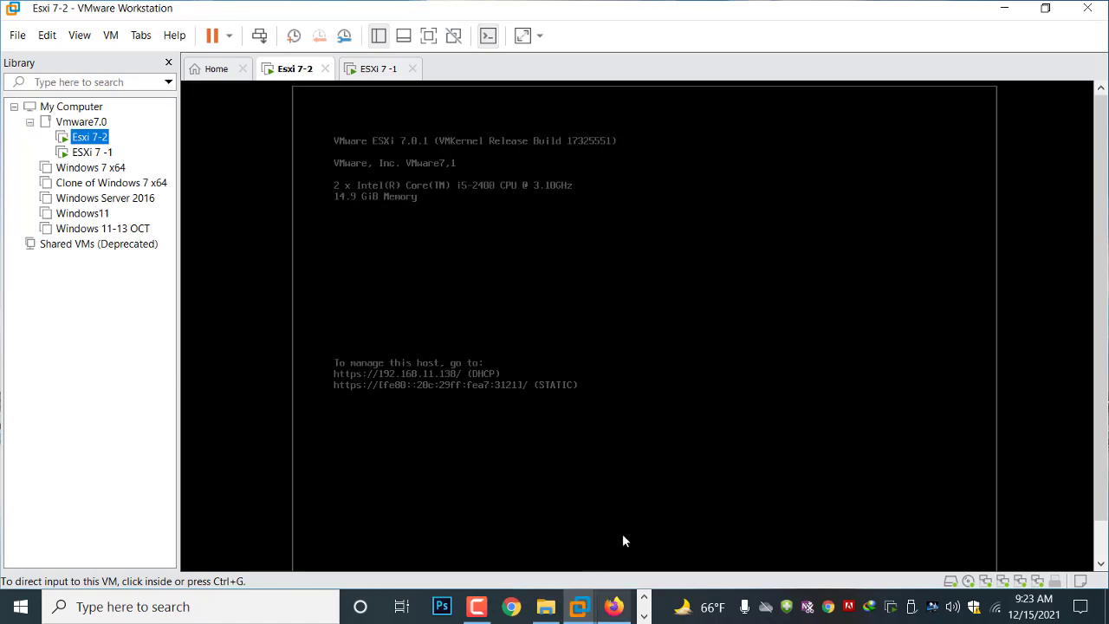
click(613, 606)
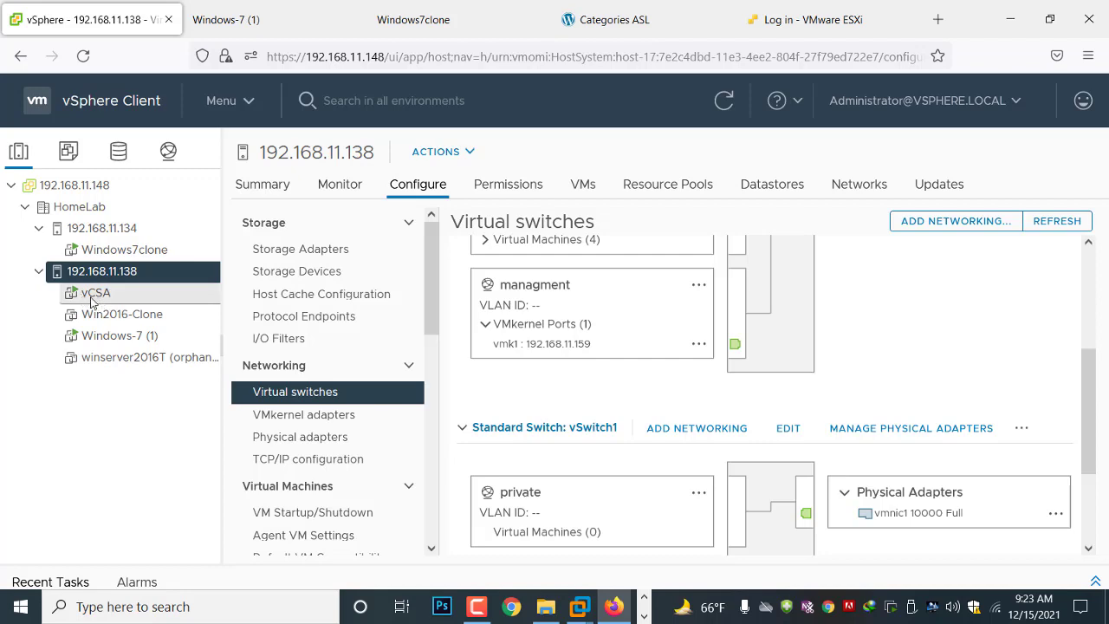
- View the vCSA virtual machine's summary and the summary of host 192.168.11.134
click(92, 295)
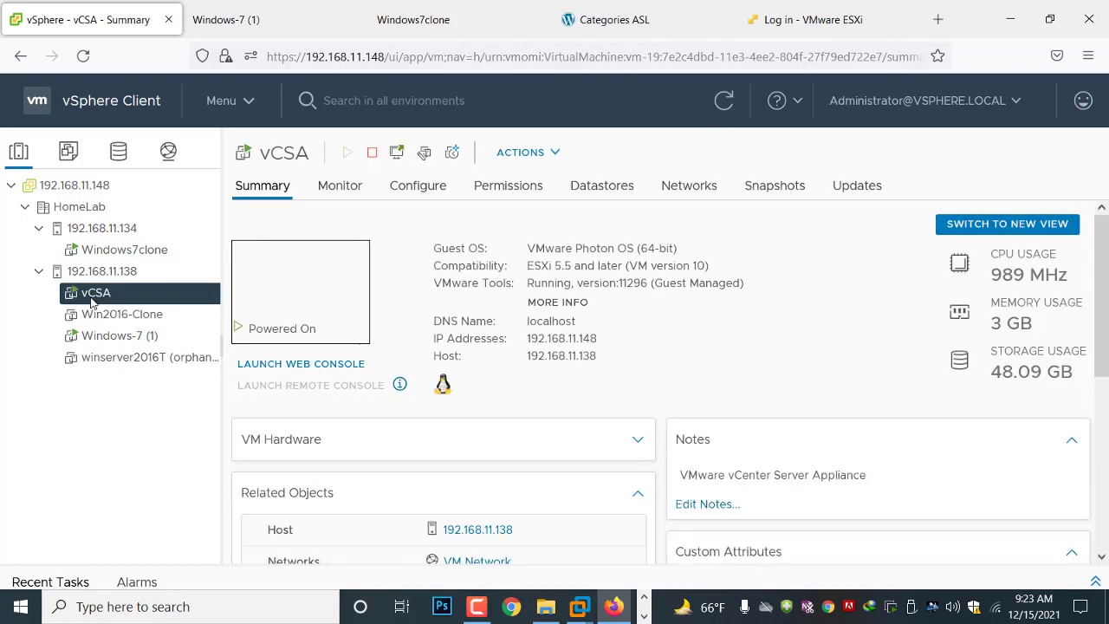
click(100, 271)
click(97, 230)
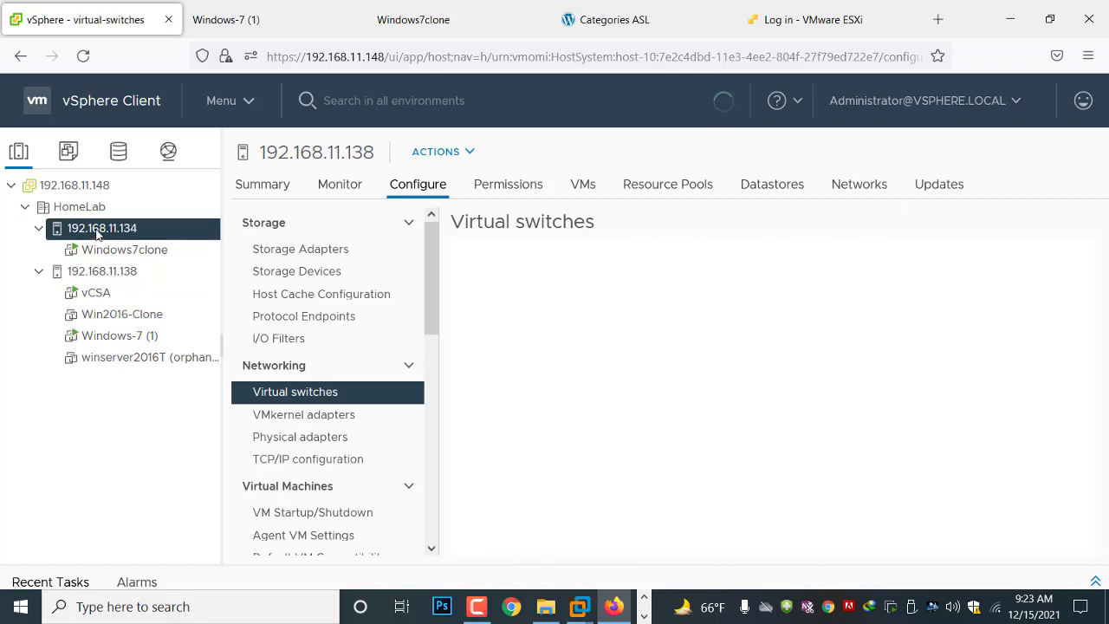
click(259, 187)
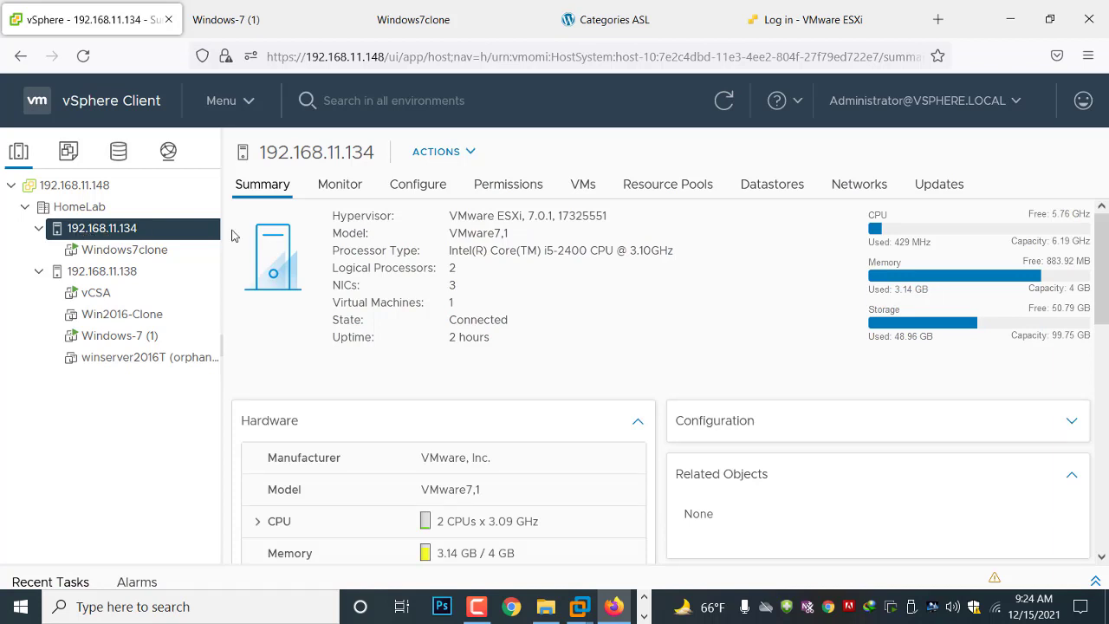
- Open the virtual switches configuration of host 192.168.11.134
click(418, 187)
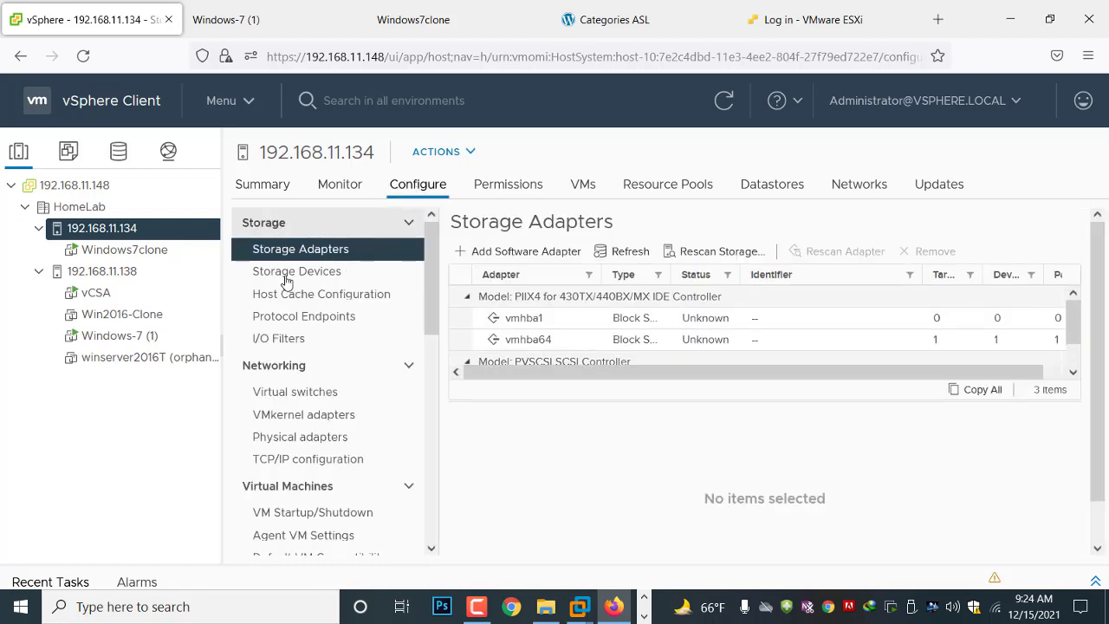
click(295, 371)
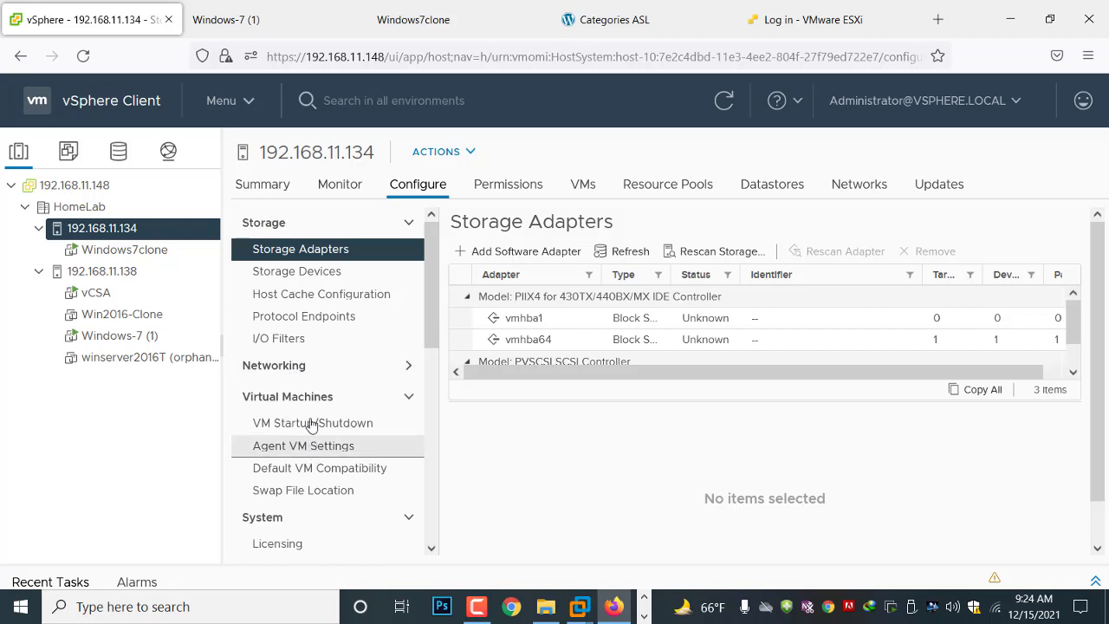
click(411, 374)
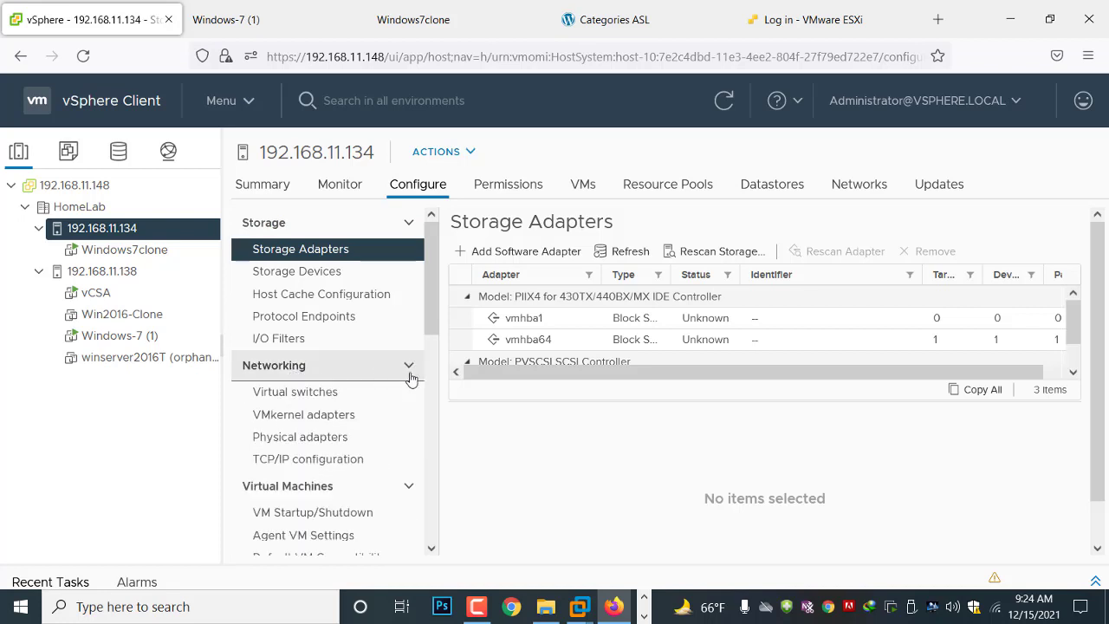
click(275, 397)
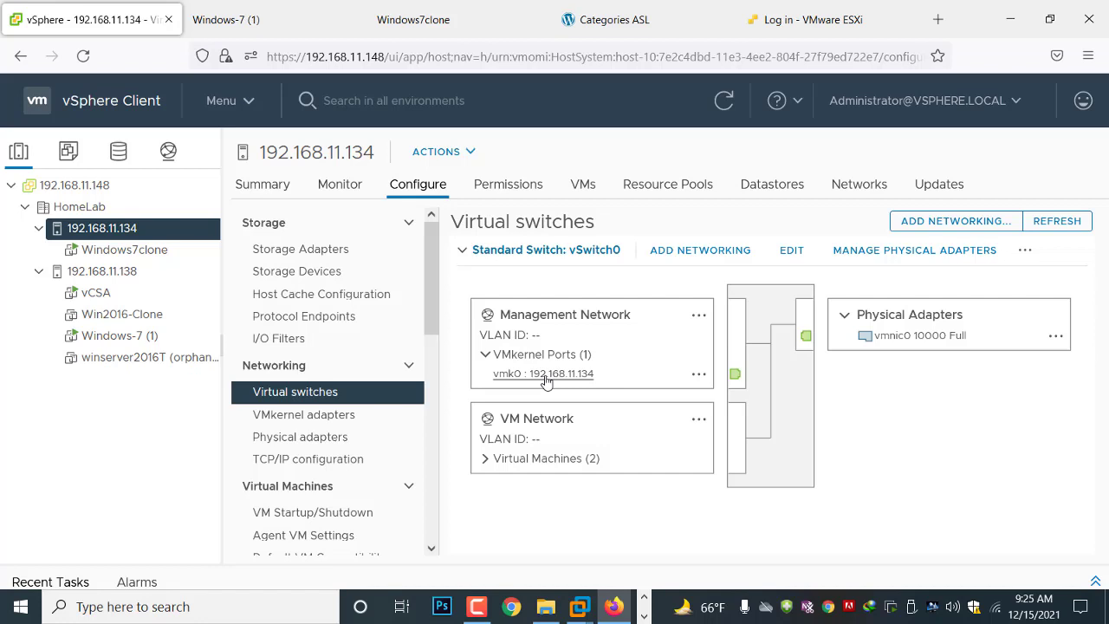
- Open the ESXi login page of host 192.168.11.134 in a new browser tab and return to the vSphere Client
click(937, 19)
click(213, 87)
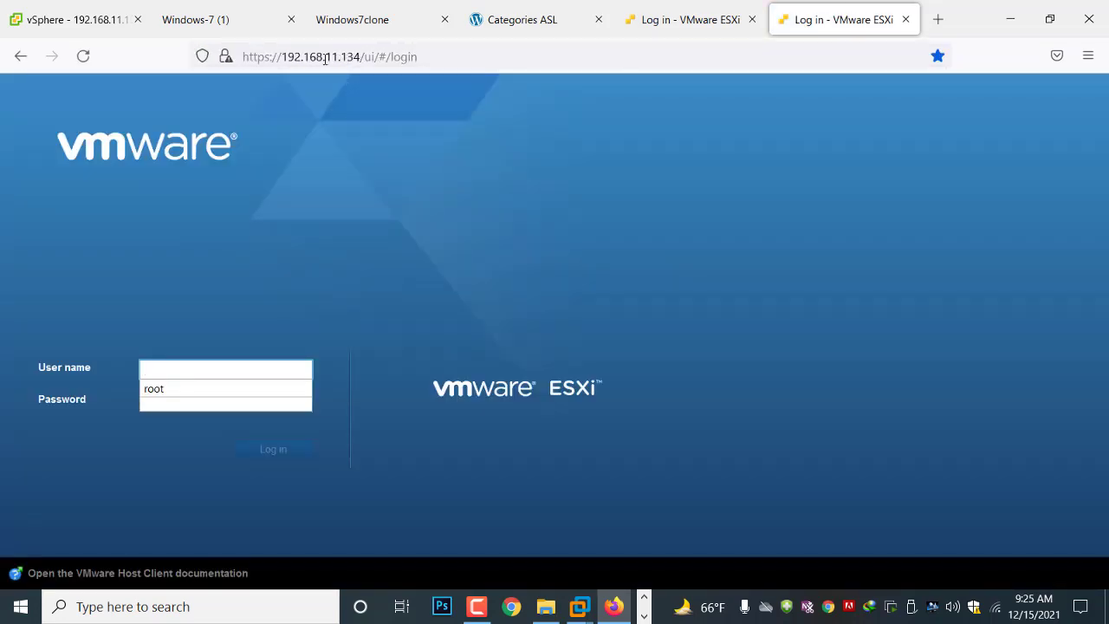
mouse_move(244, 55)
mouse_down()
mouse_move(426, 55)
mouse_move(239, 61)
mouse_up()
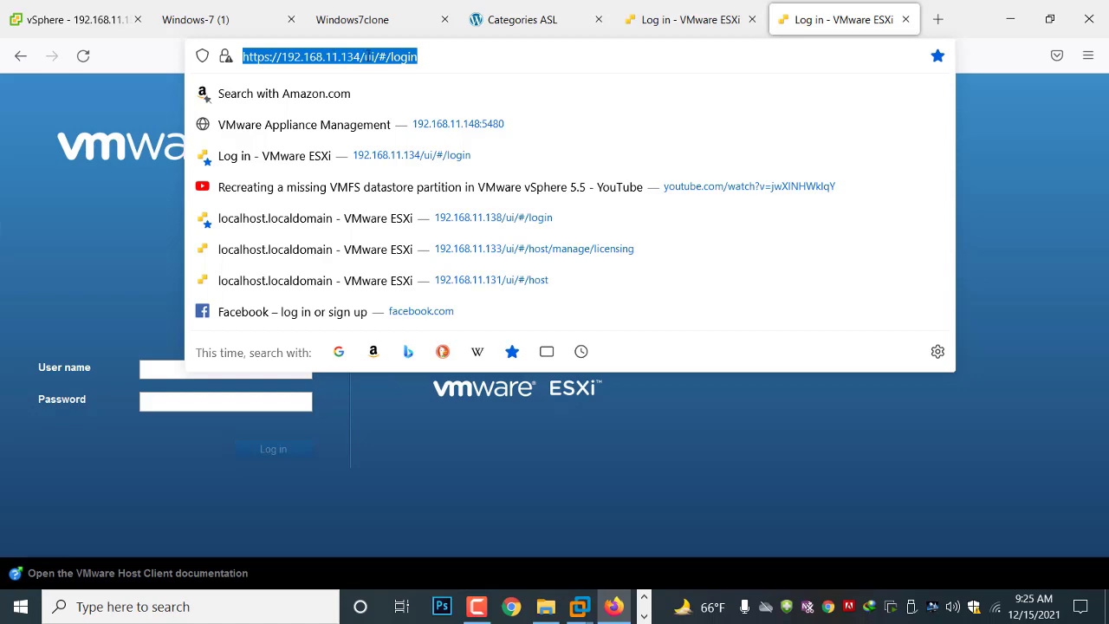
click(698, 13)
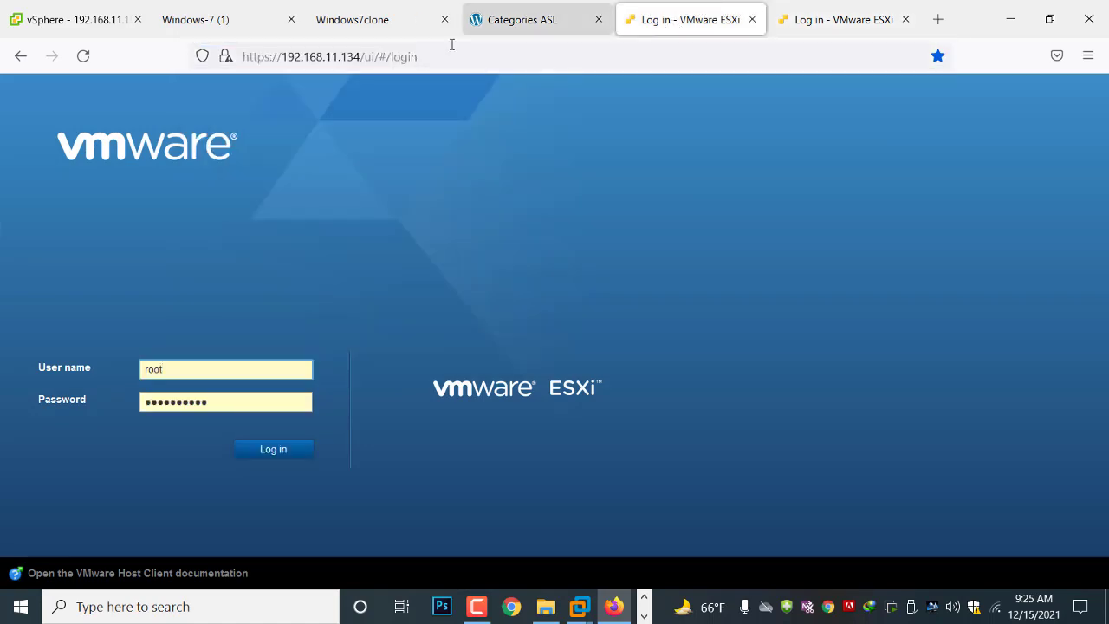
click(353, 33)
click(193, 33)
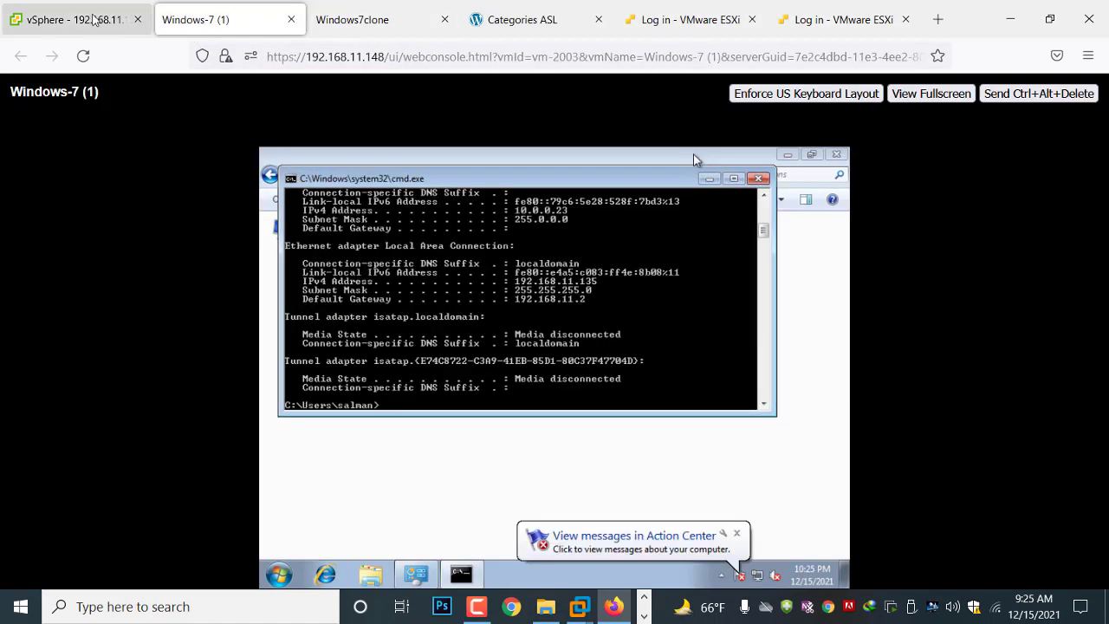
click(95, 20)
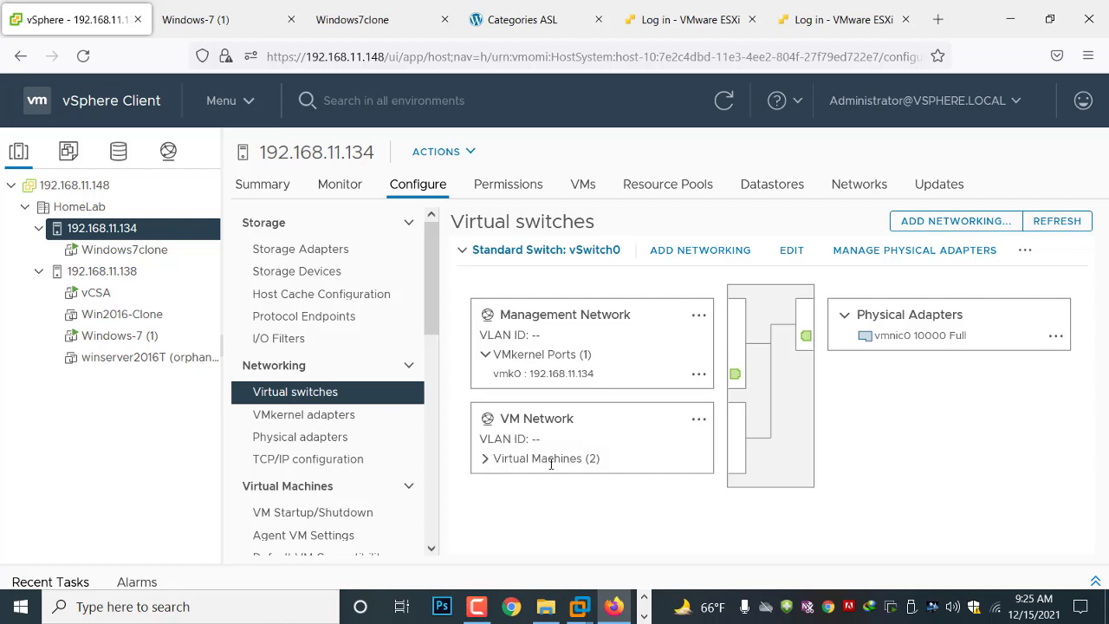
- List the virtual machines on host 192.168.11.134's VM Network and compare its virtual switches with those of host 192.168.11.138
click(486, 460)
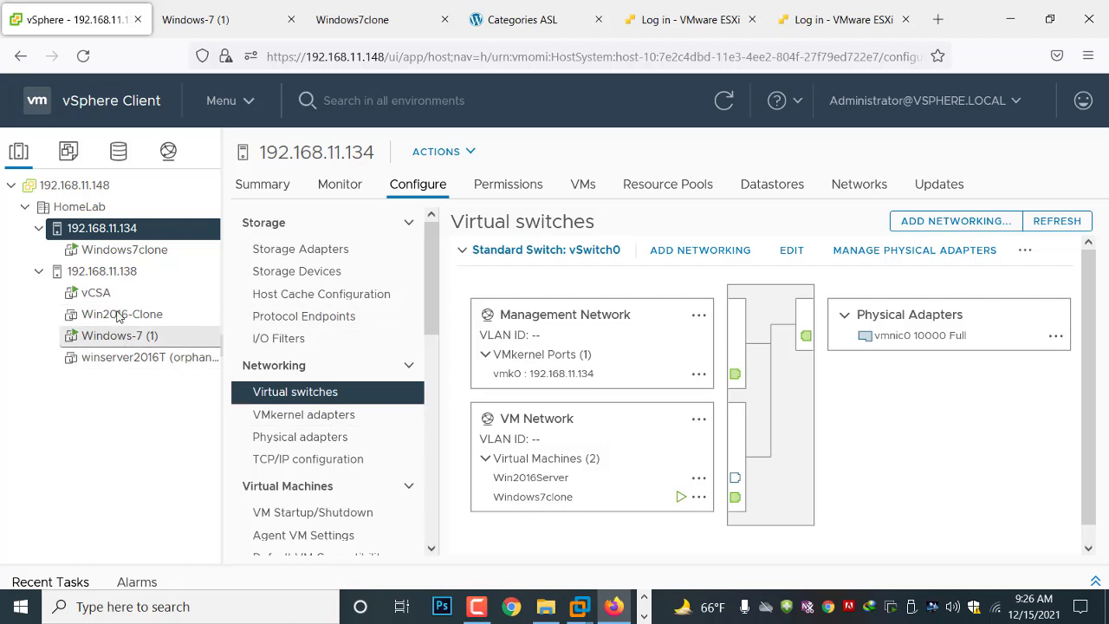
click(109, 274)
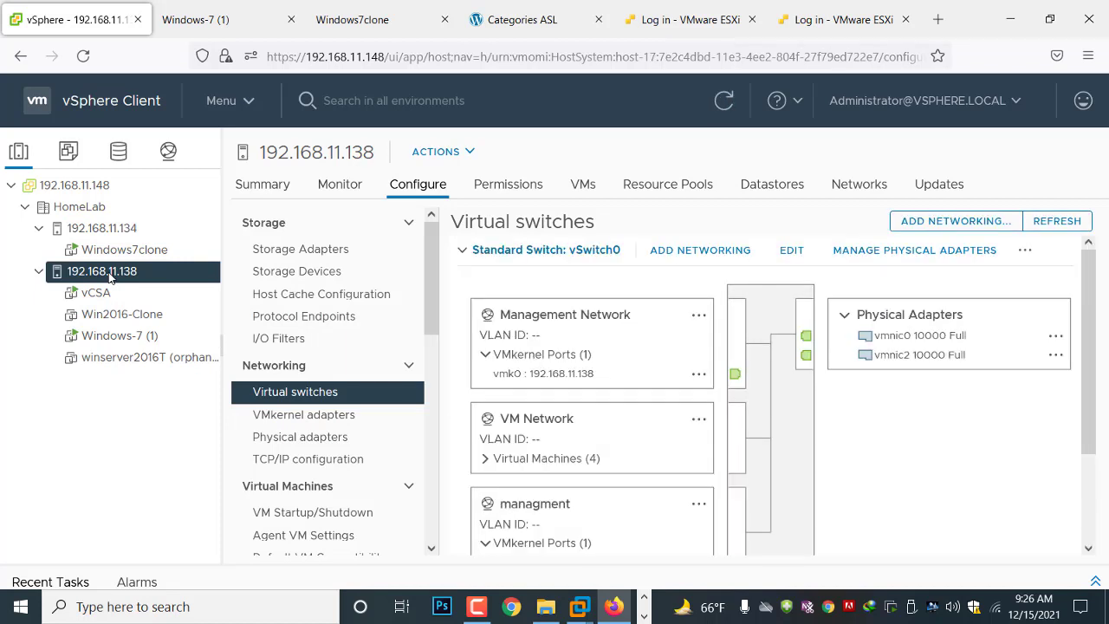
click(117, 228)
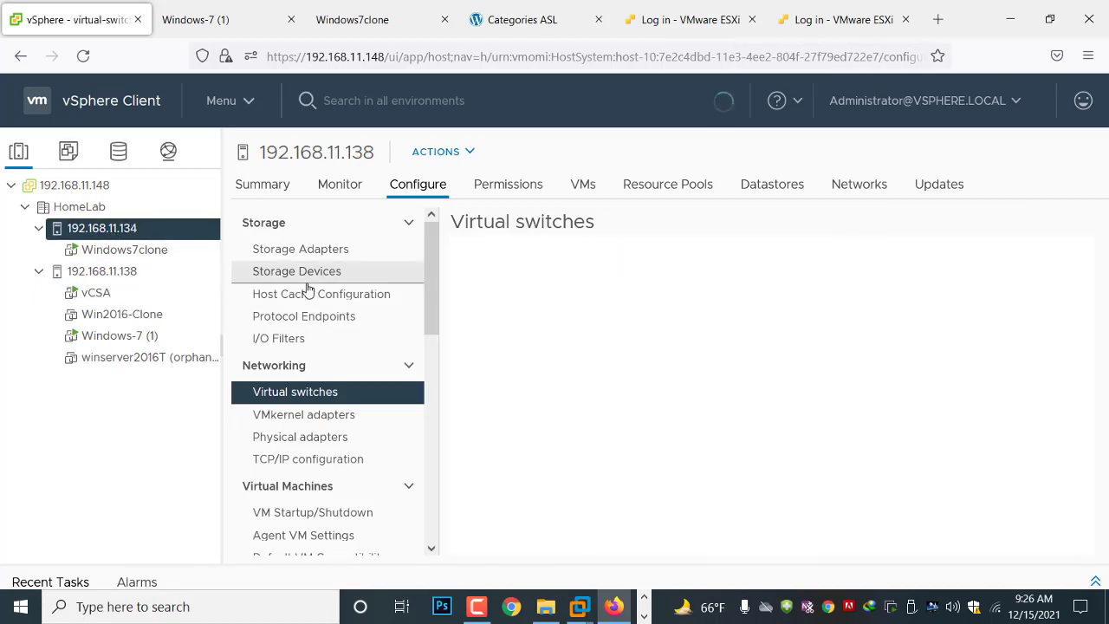
- Remove the standard switch vSwitch1 from host 192.168.11.138
click(117, 276)
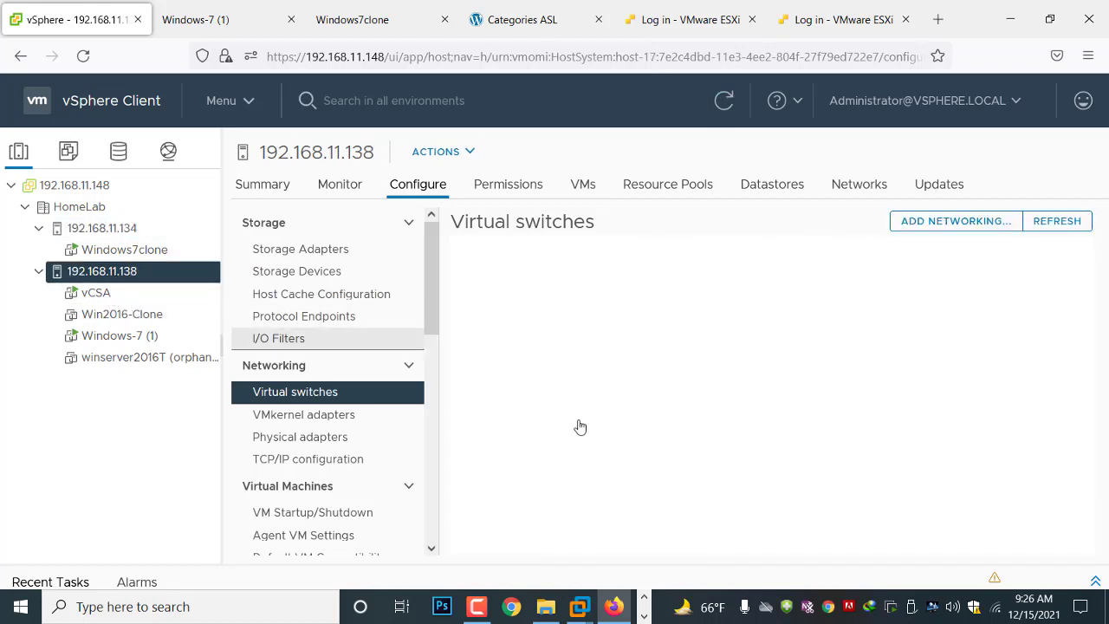
scroll(667, 472, down, 2)
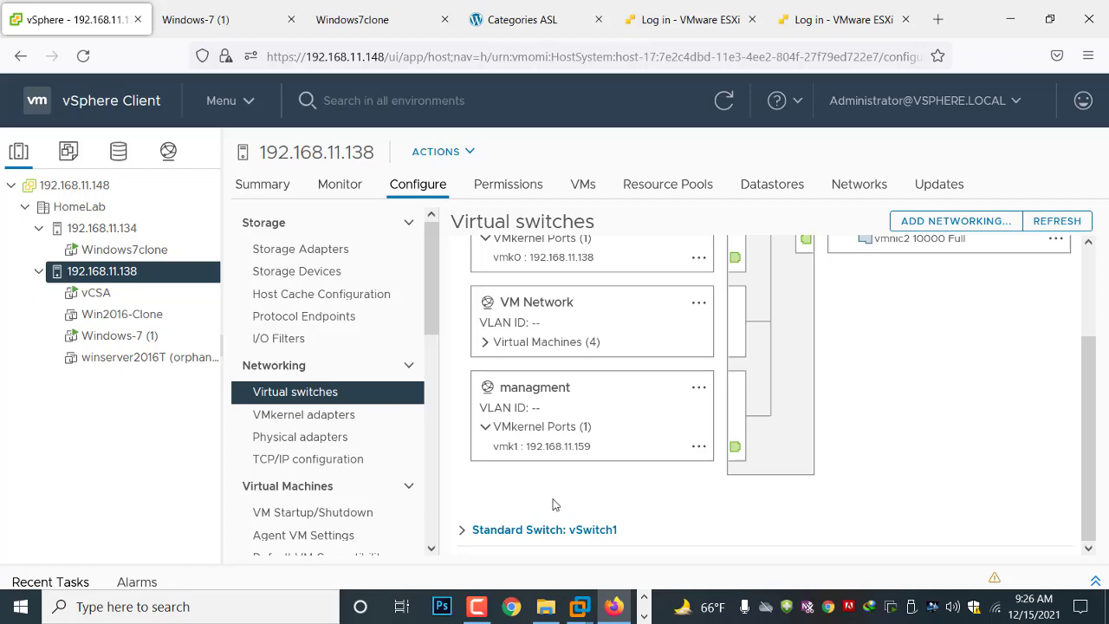
click(477, 531)
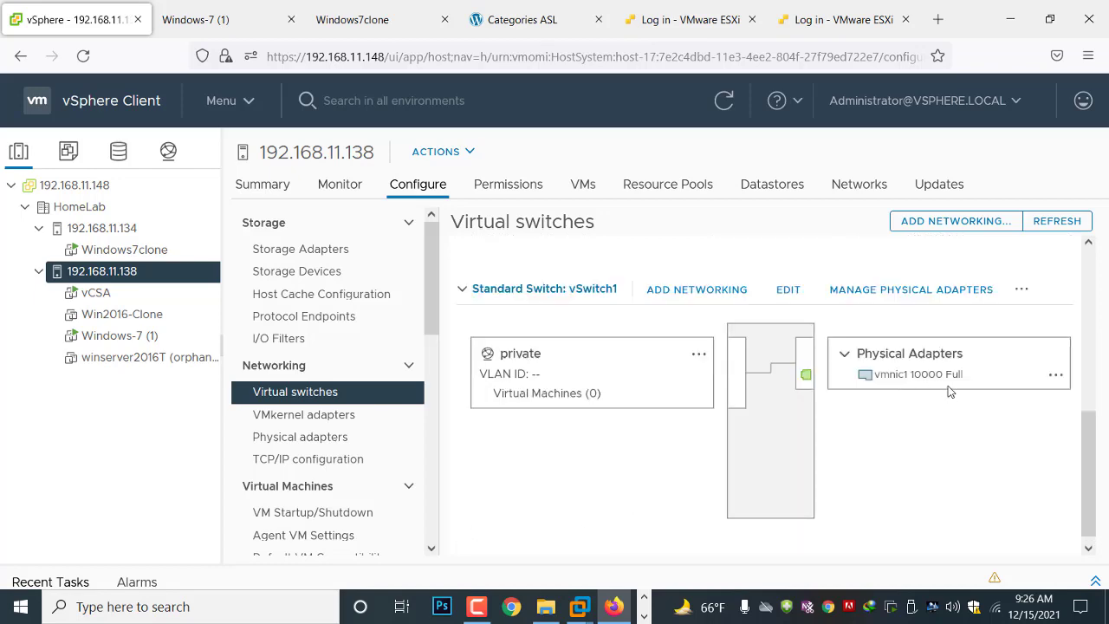
click(1020, 290)
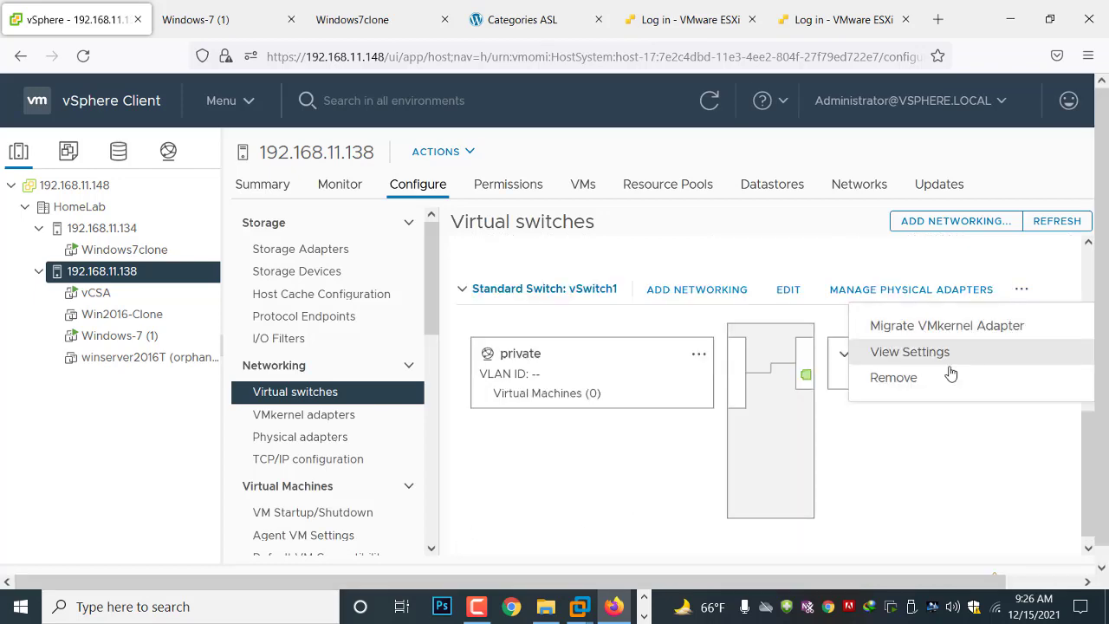
click(893, 378)
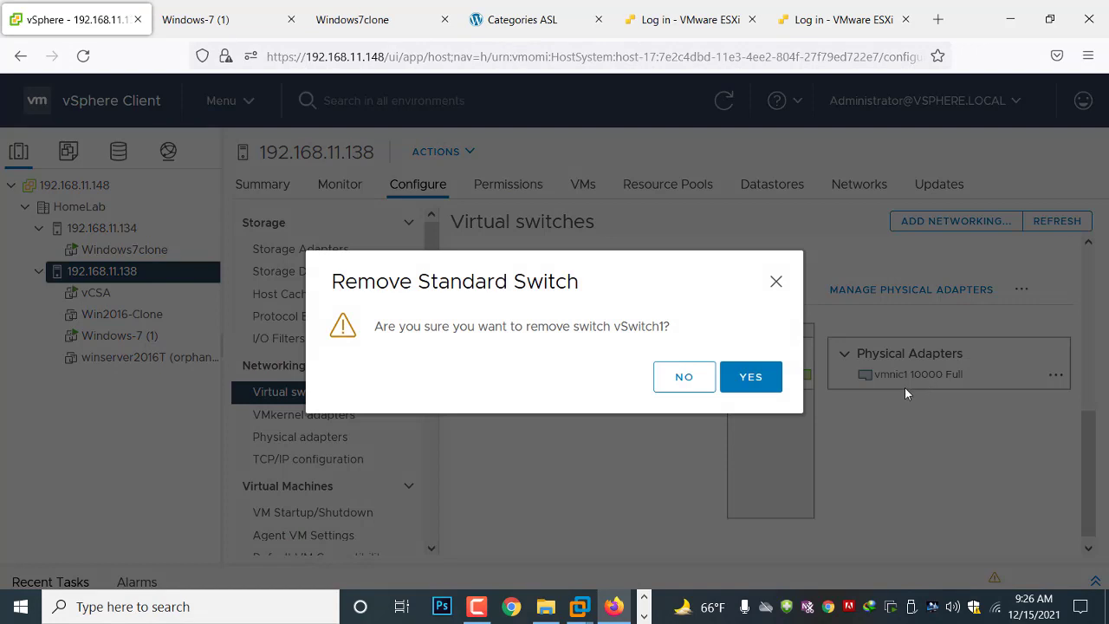
click(745, 381)
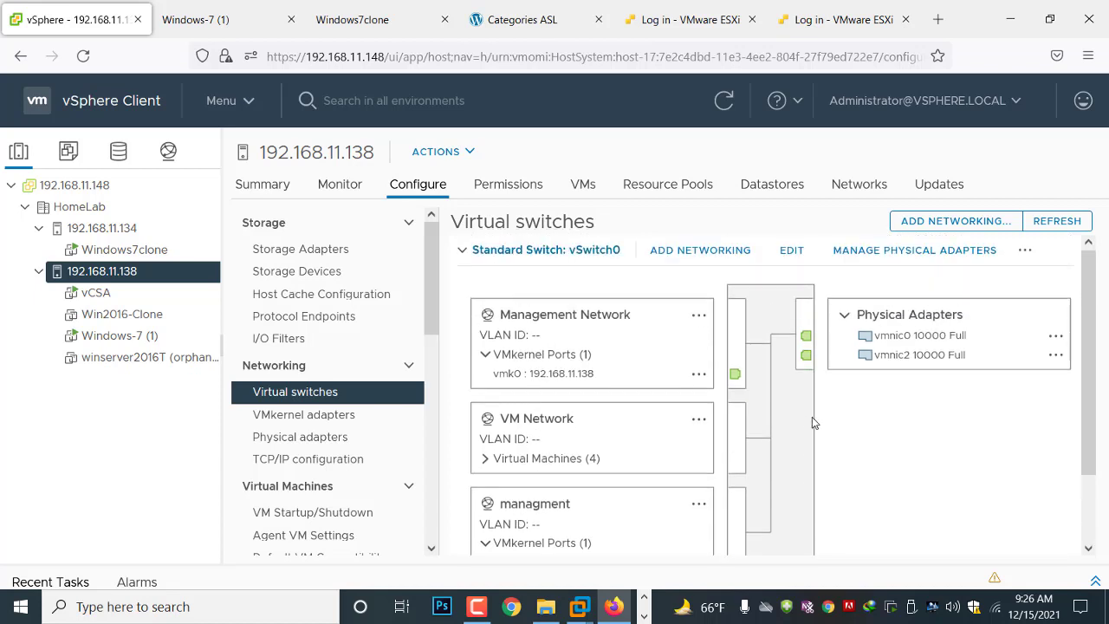
- Inspect the properties of VMkernel adapter vmk1 on host 192.168.11.138 and remove the adapter
click(328, 416)
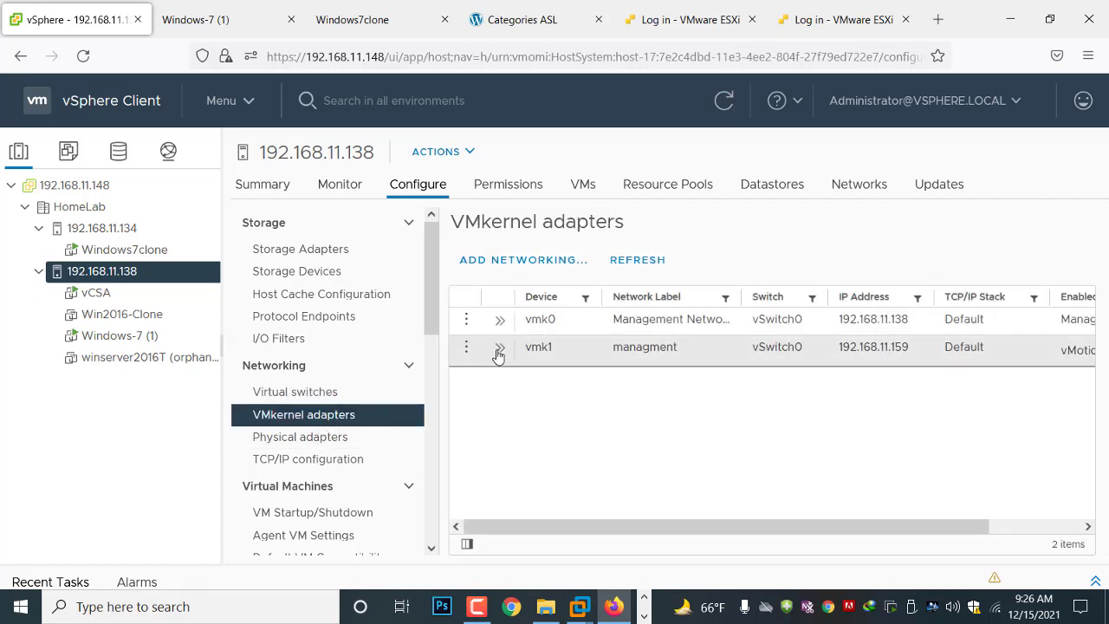
click(500, 348)
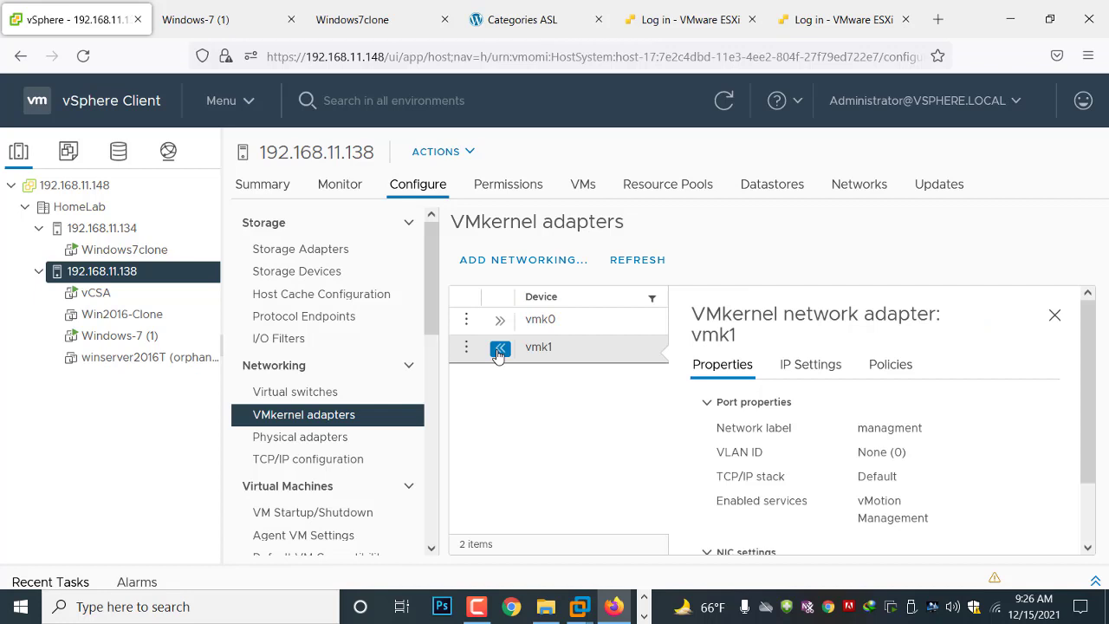
click(1056, 315)
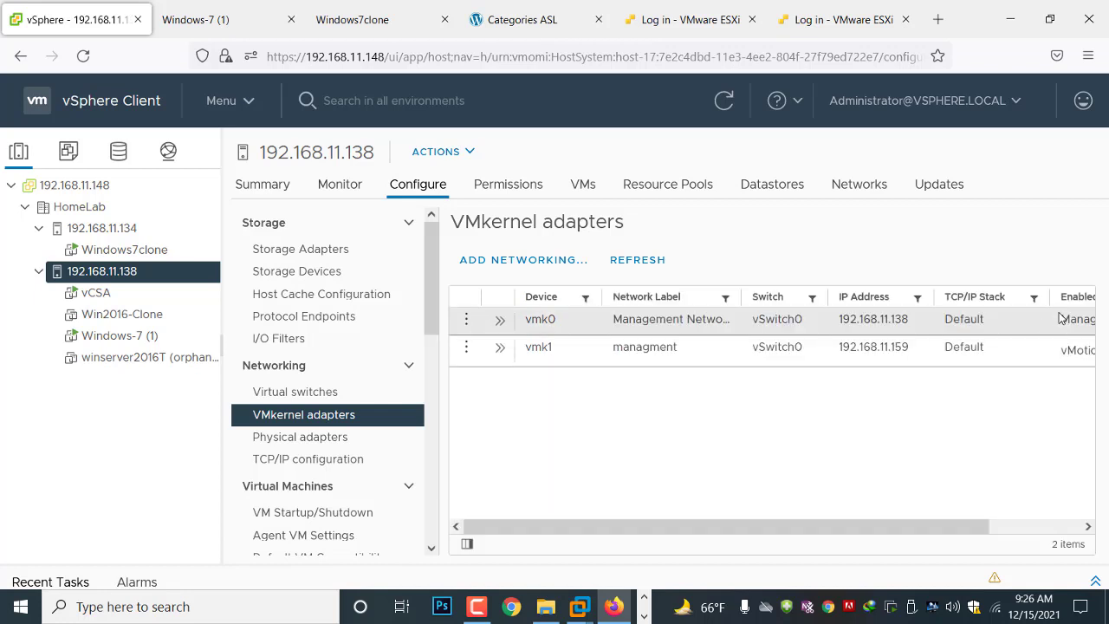
click(467, 348)
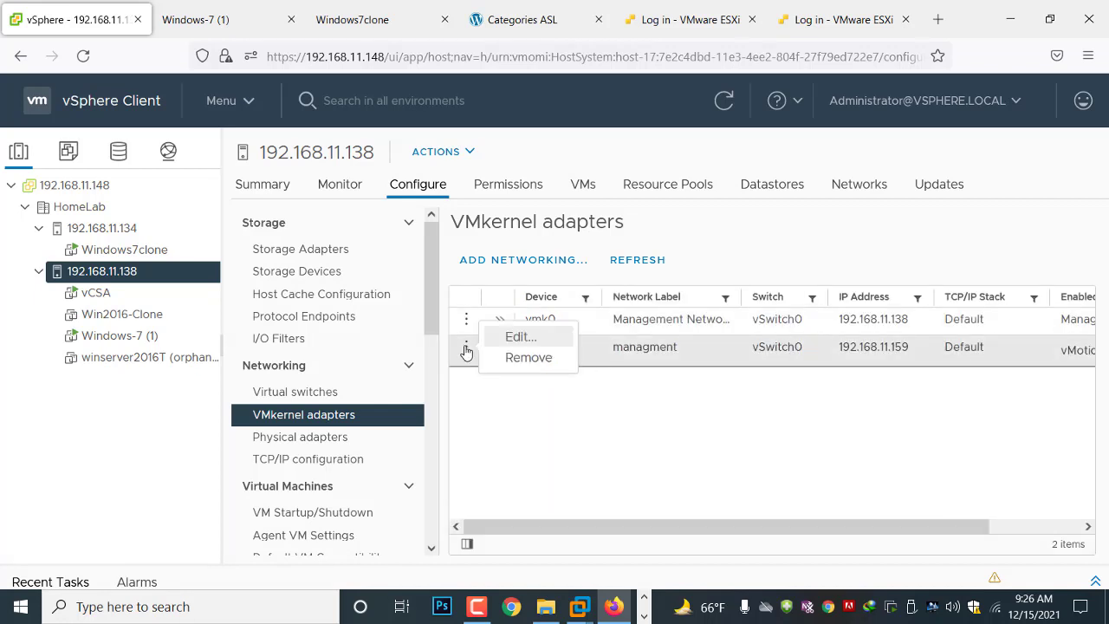
click(523, 359)
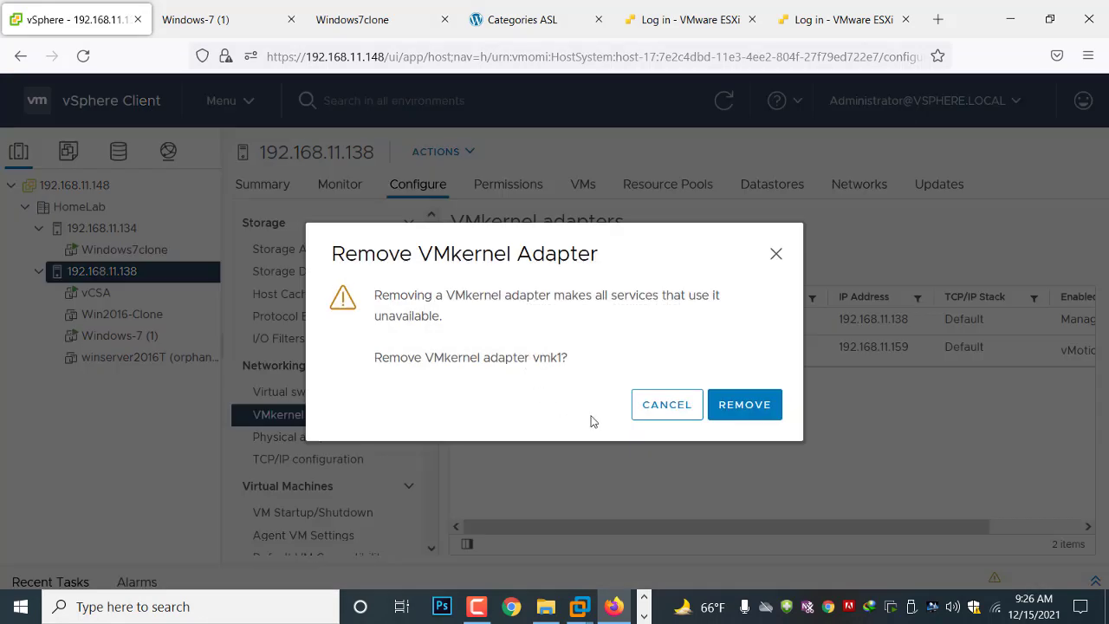
click(743, 413)
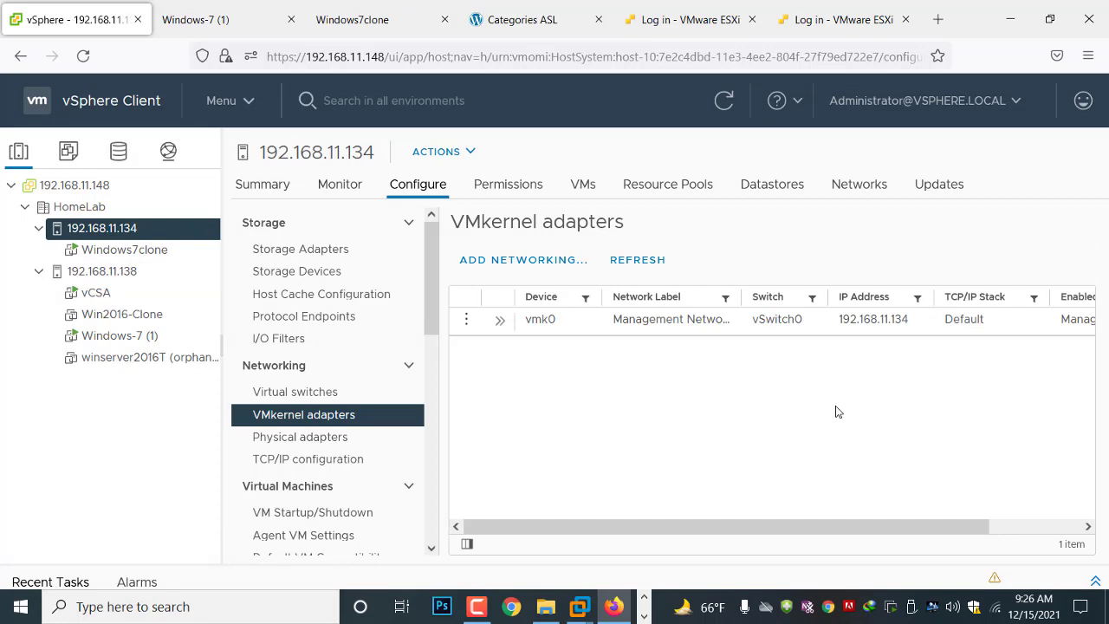
- View the virtual switches of host 192.168.11.134 and the console of the Windows7clone virtual machine
click(312, 394)
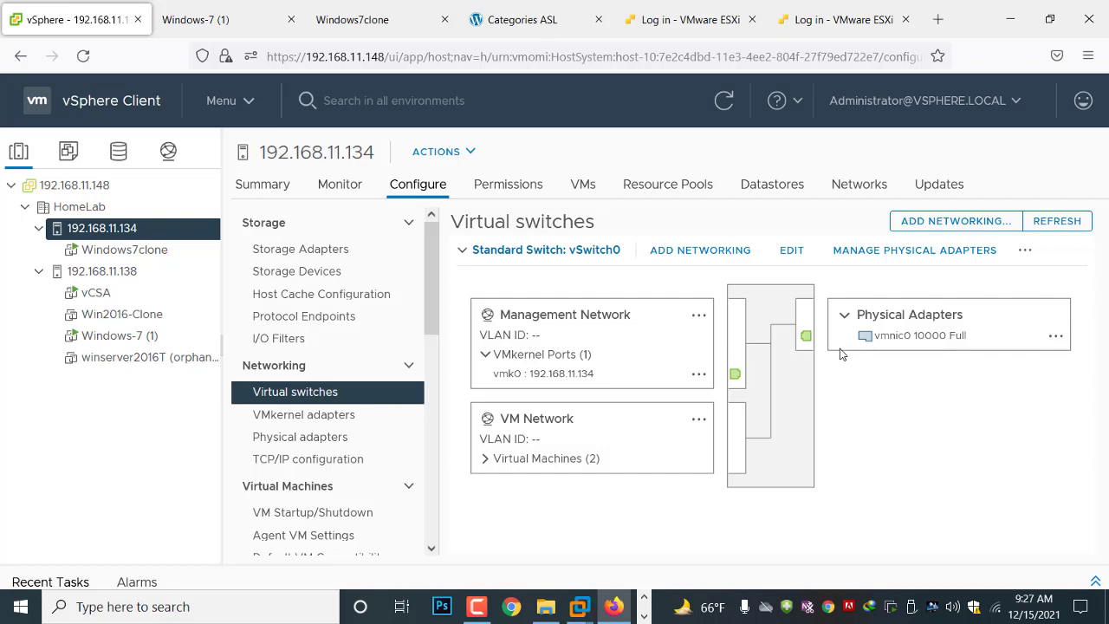
click(660, 26)
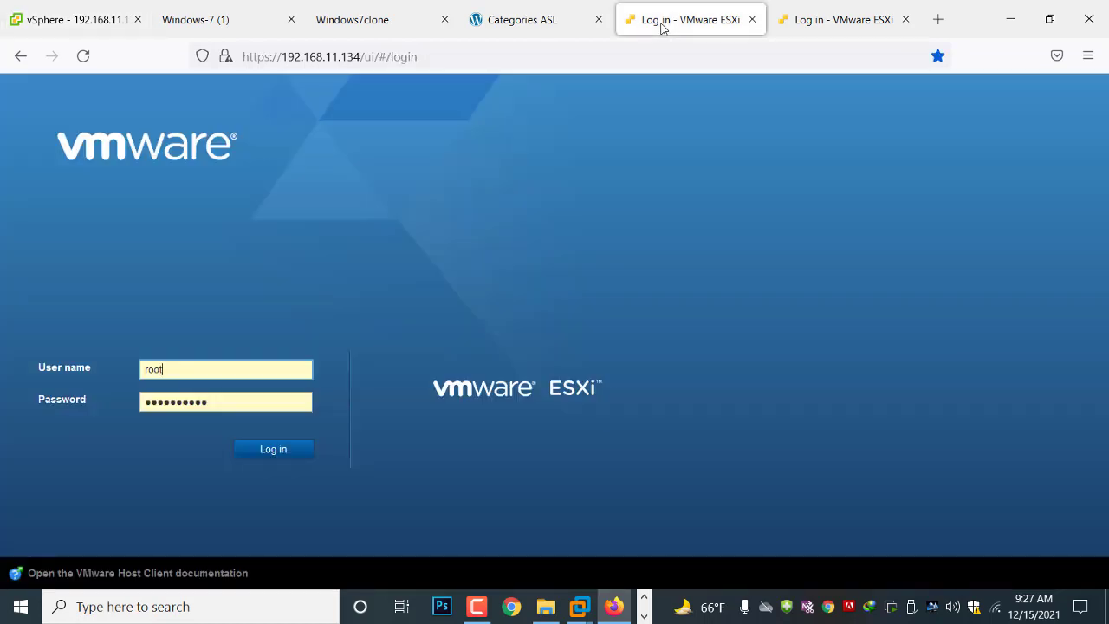
click(850, 27)
click(381, 32)
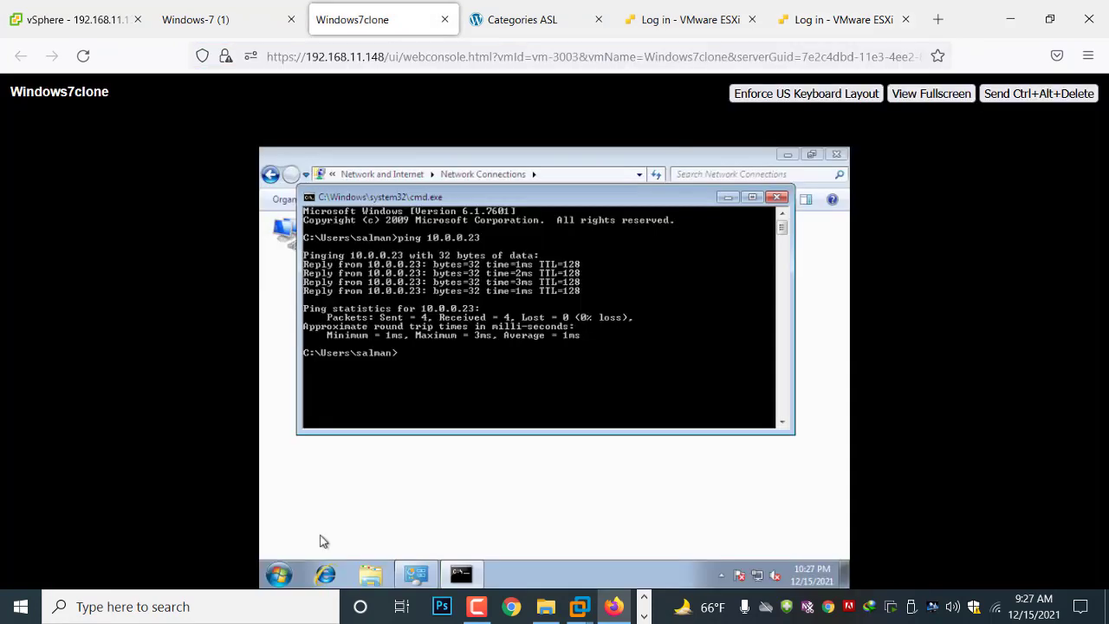
- Switch to the home page of VMware Workstation
mouse_move(578, 614)
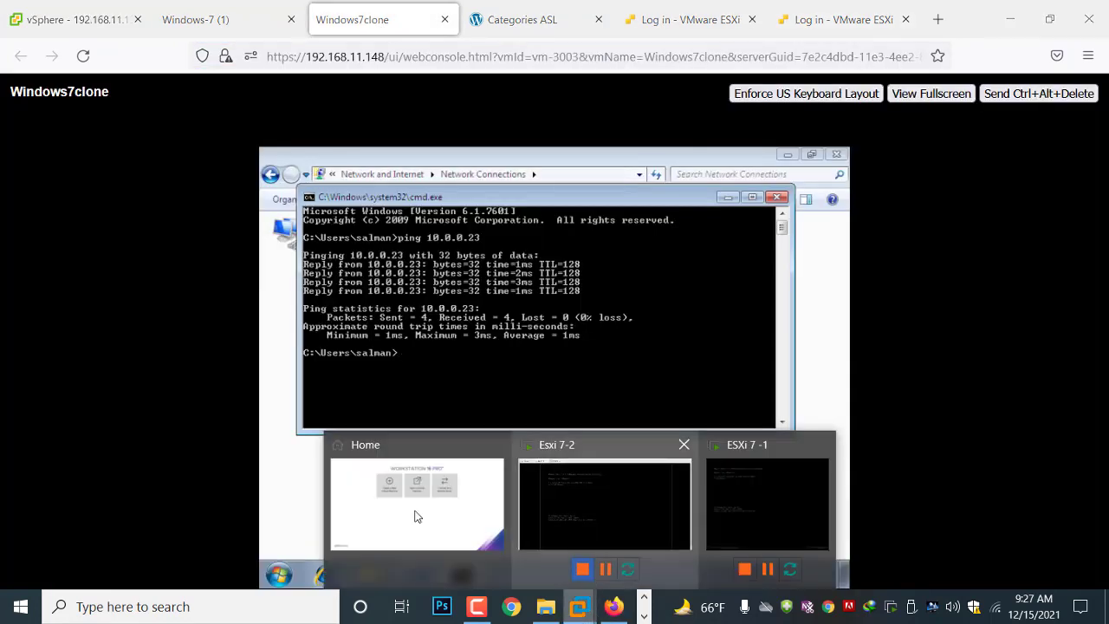
click(416, 515)
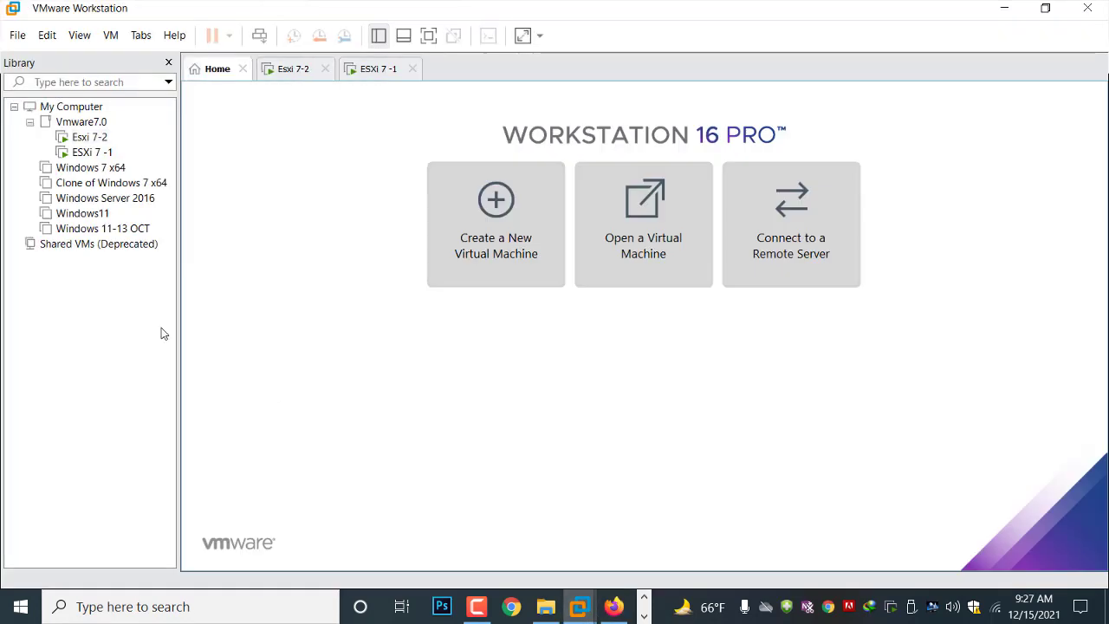
- Review the network connection of each of the four network adapters in the ESXi 7 -1 virtual machine's settings
click(98, 156)
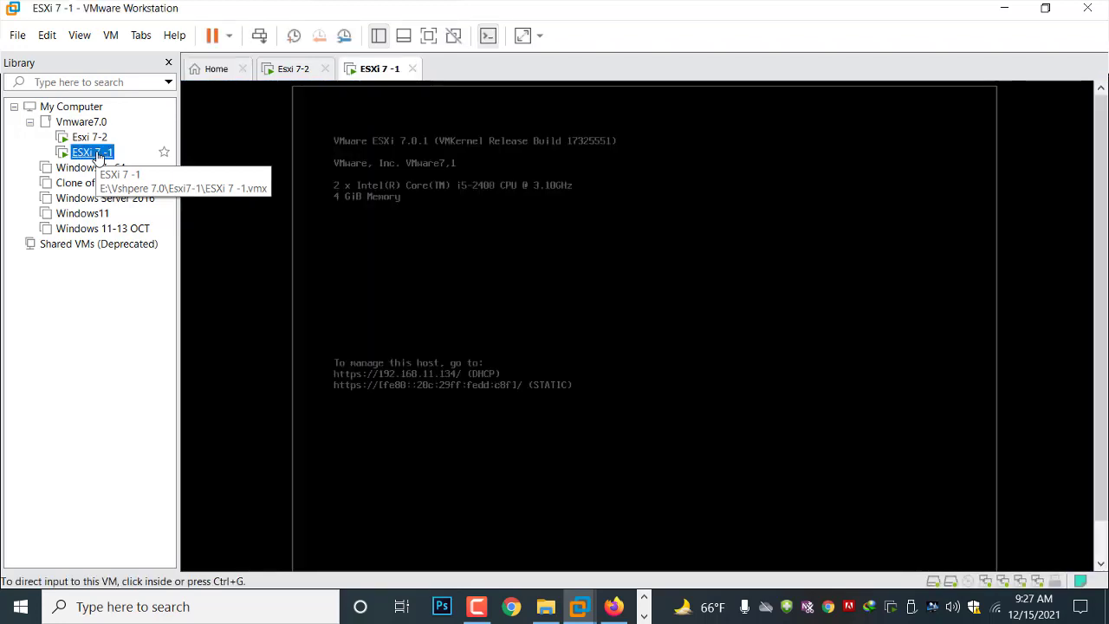
right_click(387, 79)
click(424, 273)
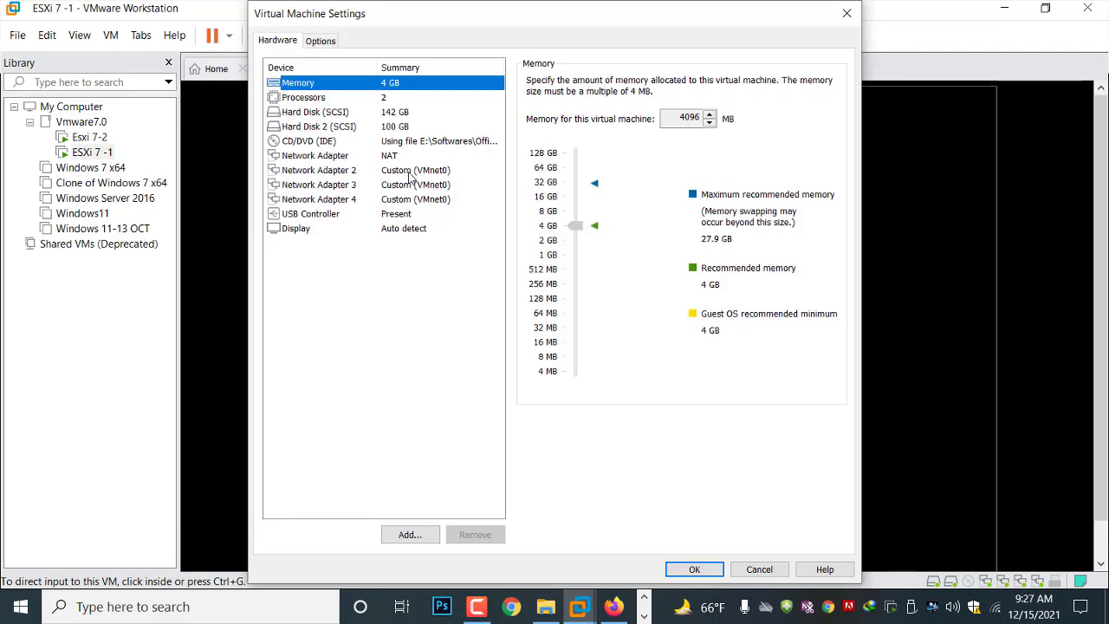
click(360, 159)
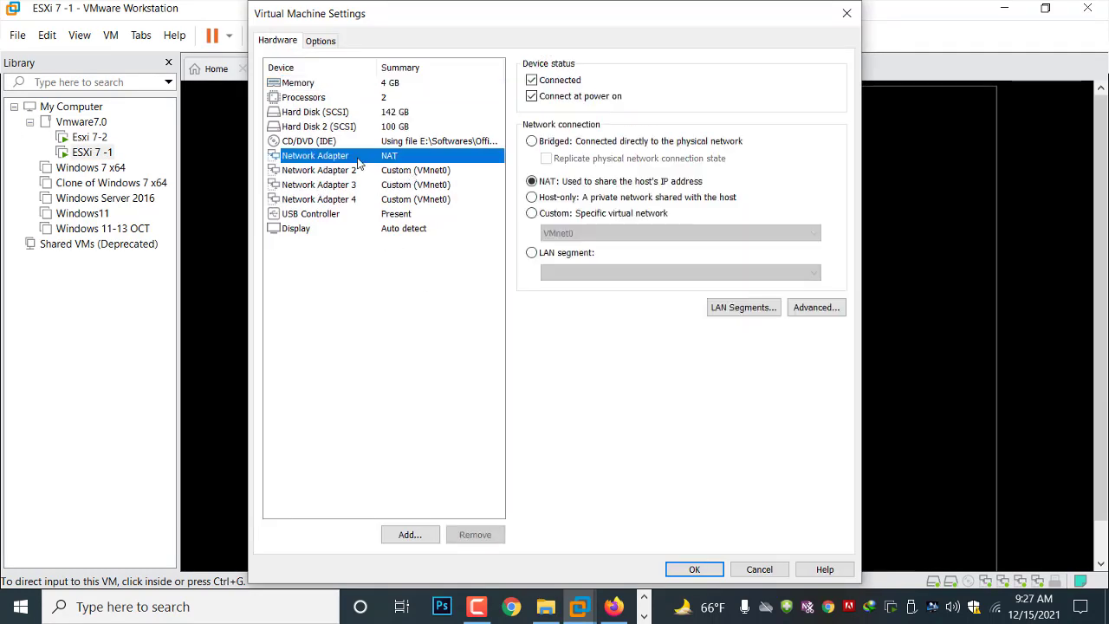
click(413, 176)
click(413, 185)
click(416, 200)
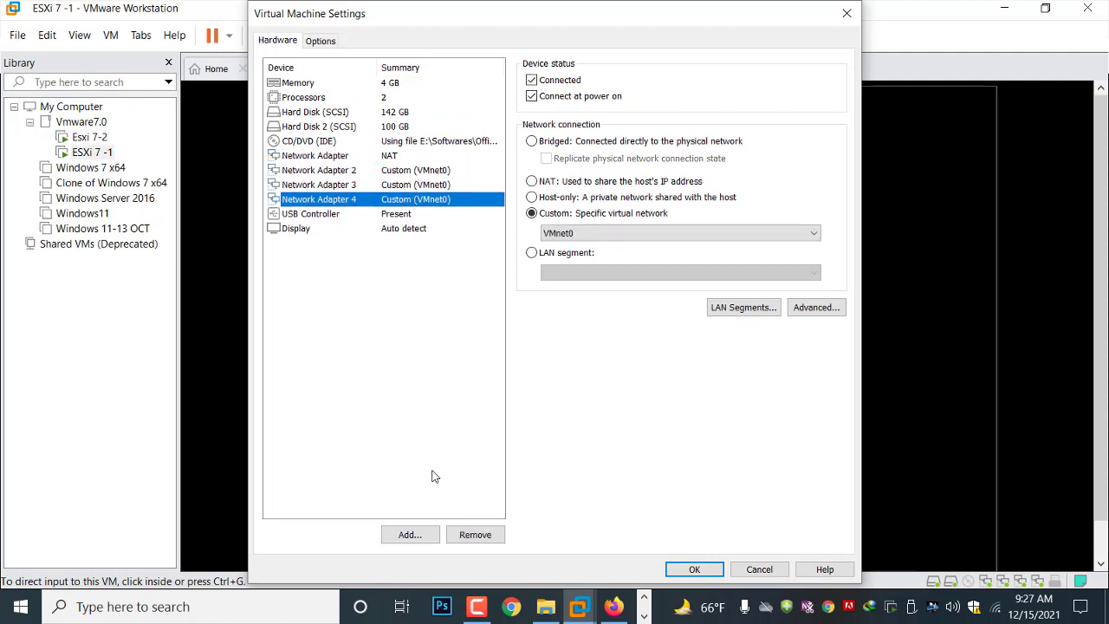
- Try adding a fifth network adapter on custom network VMnet0 to the ESXi 7 -1 virtual machine and discard the changes
click(411, 536)
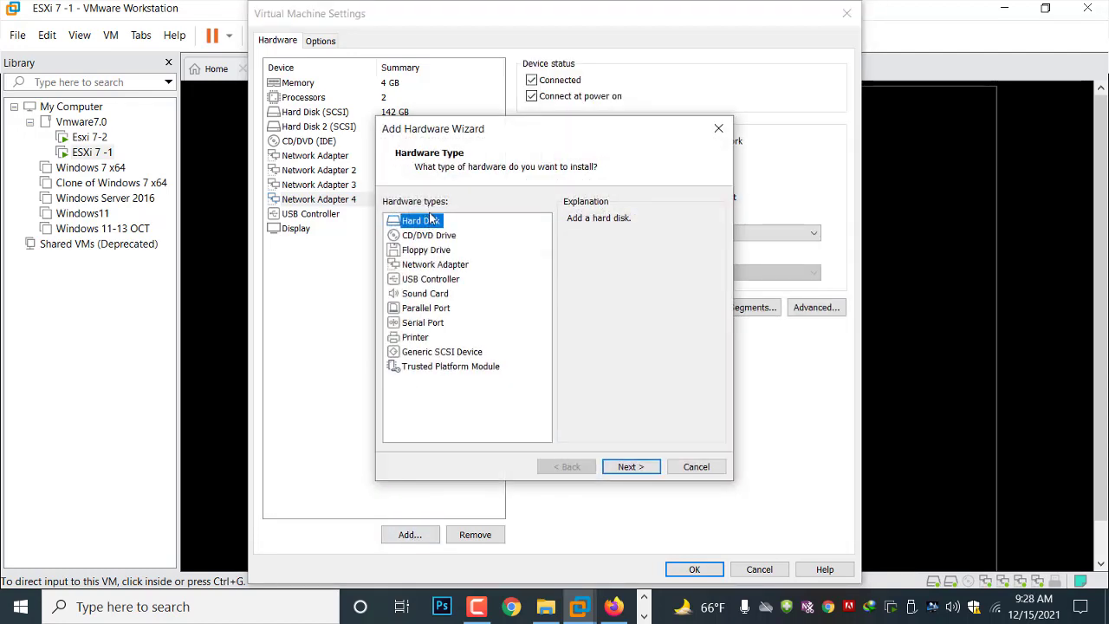
click(429, 266)
click(630, 467)
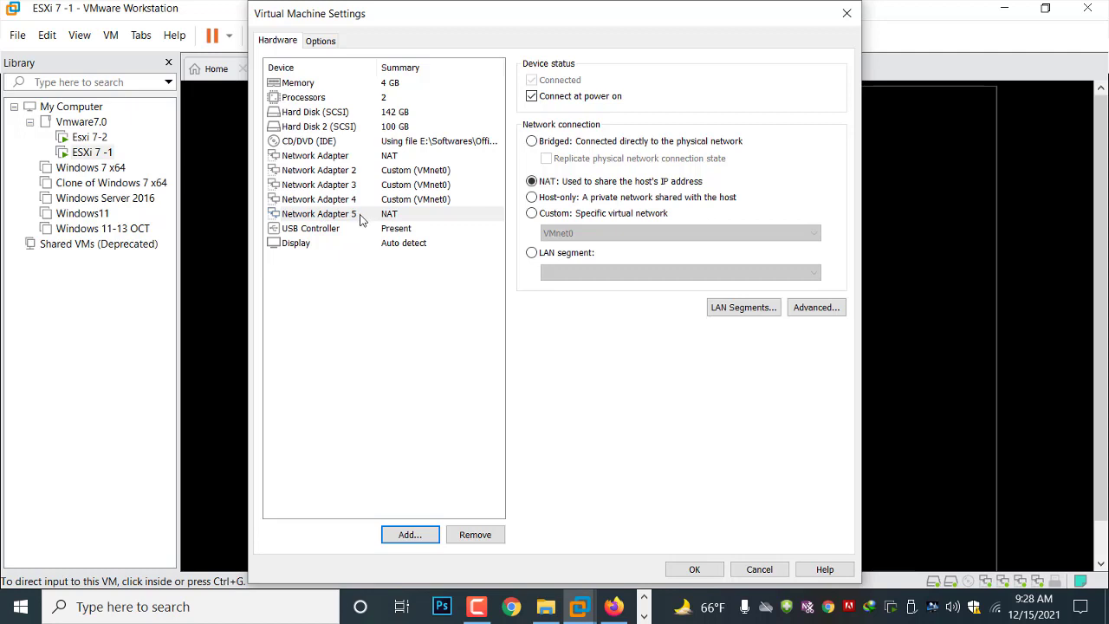
click(532, 215)
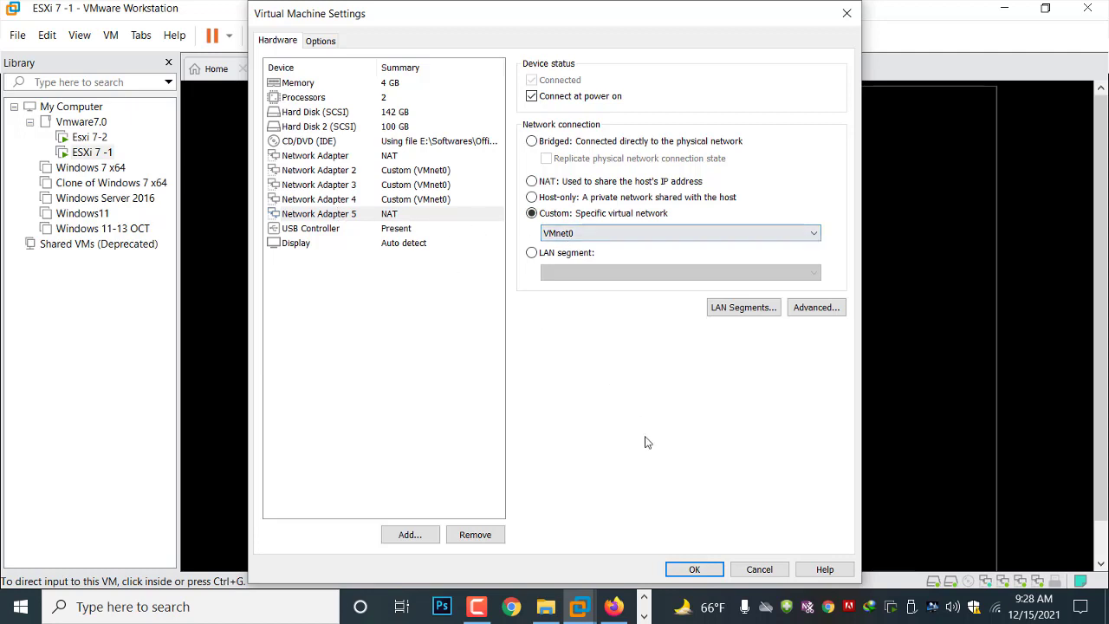
click(759, 570)
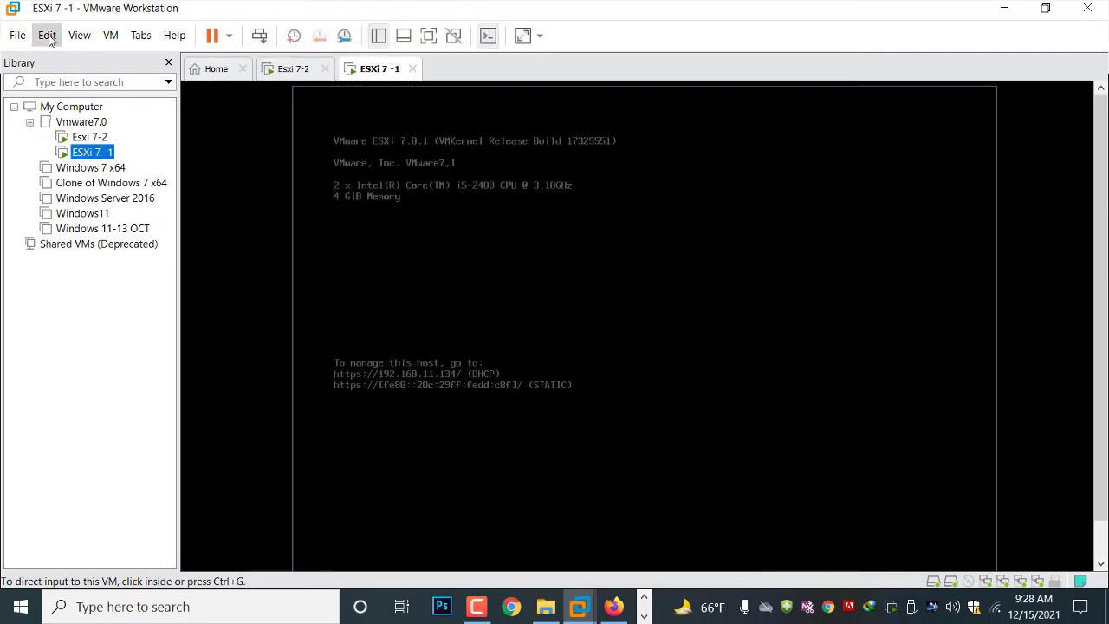
- Inspect VMnet0 and its bridging options in the Virtual Network Editor with administrator privileges, and close it without changes
click(48, 36)
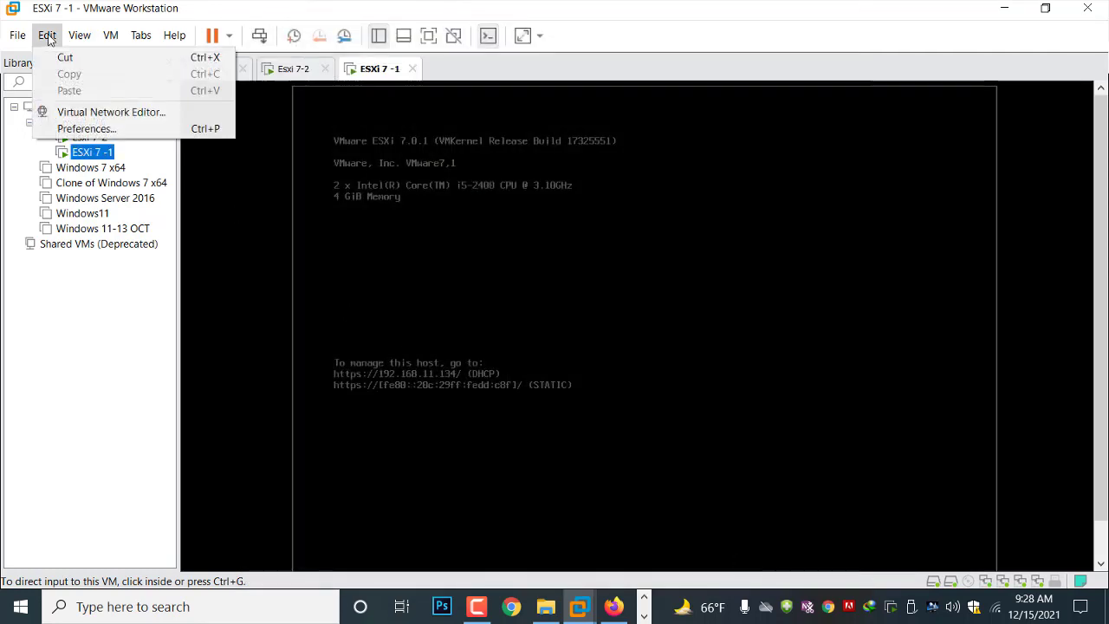
click(73, 116)
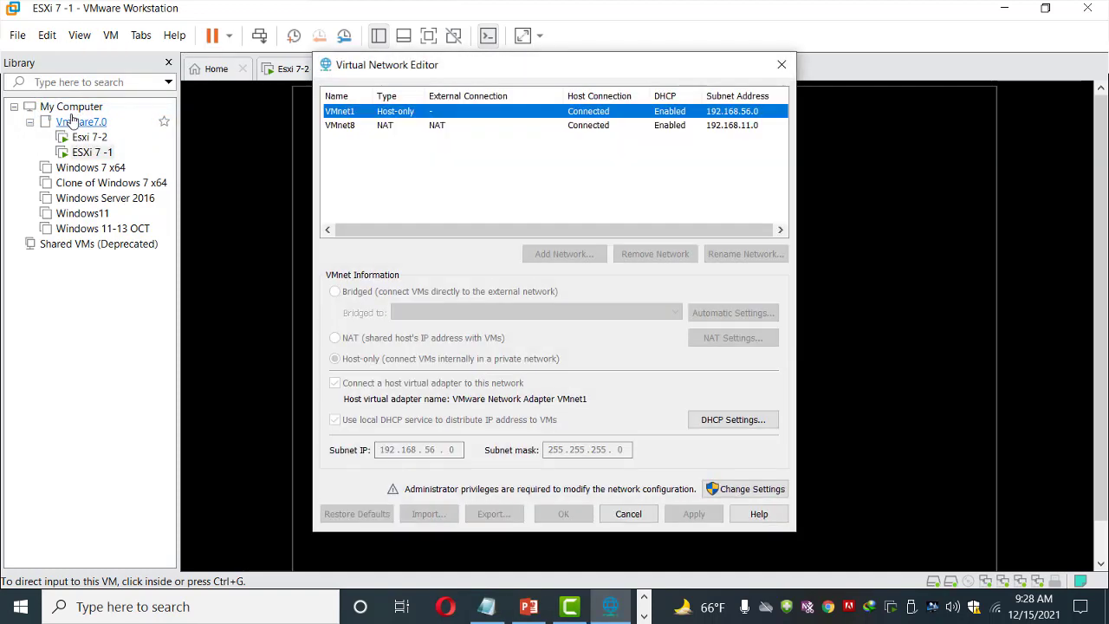
click(751, 491)
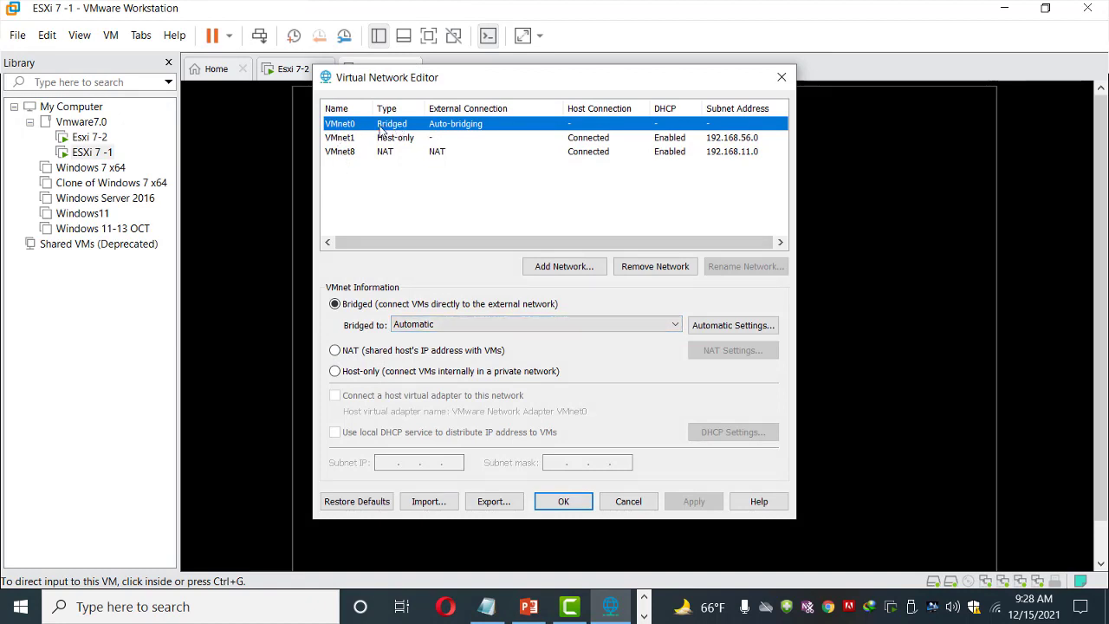
click(675, 326)
click(677, 330)
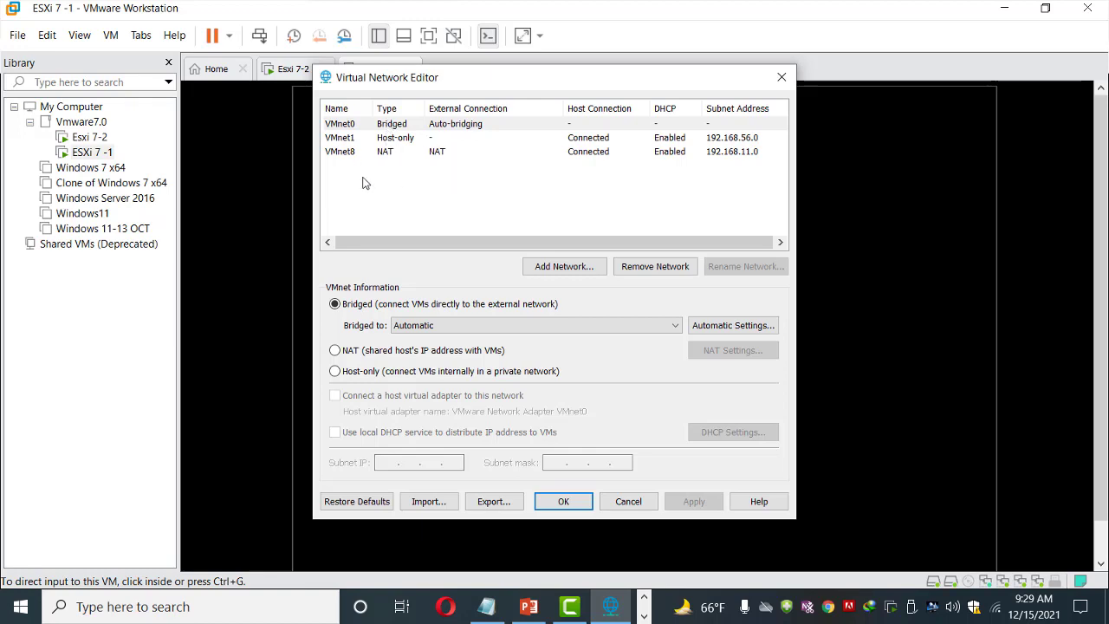
click(629, 506)
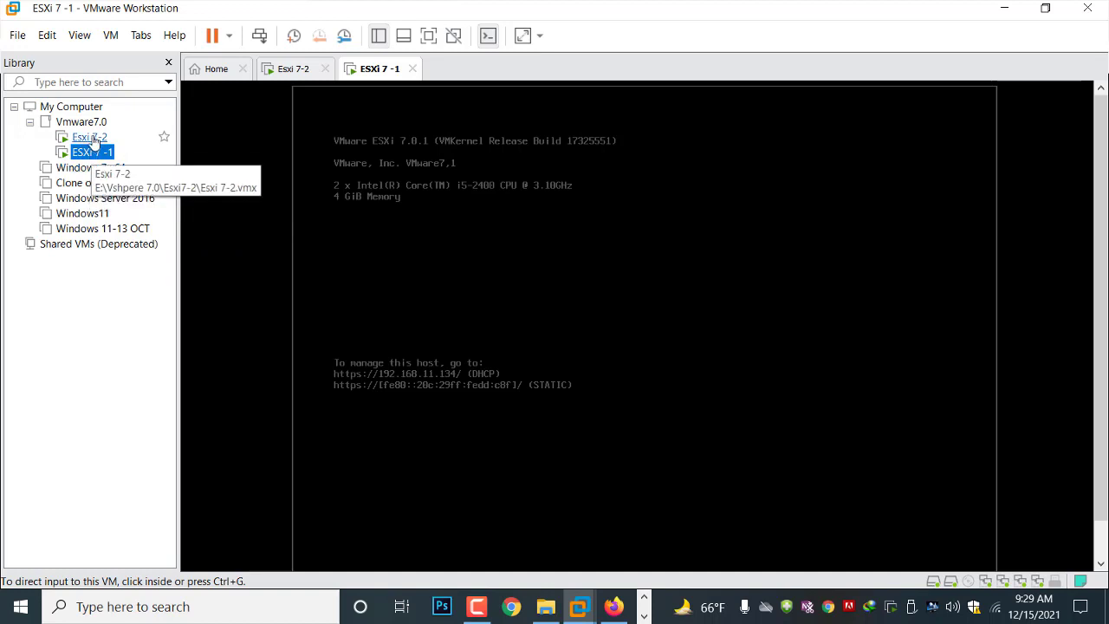
- Review the network connection of each of the four network adapters in the Esxi 7-2 virtual machine's settings
click(93, 138)
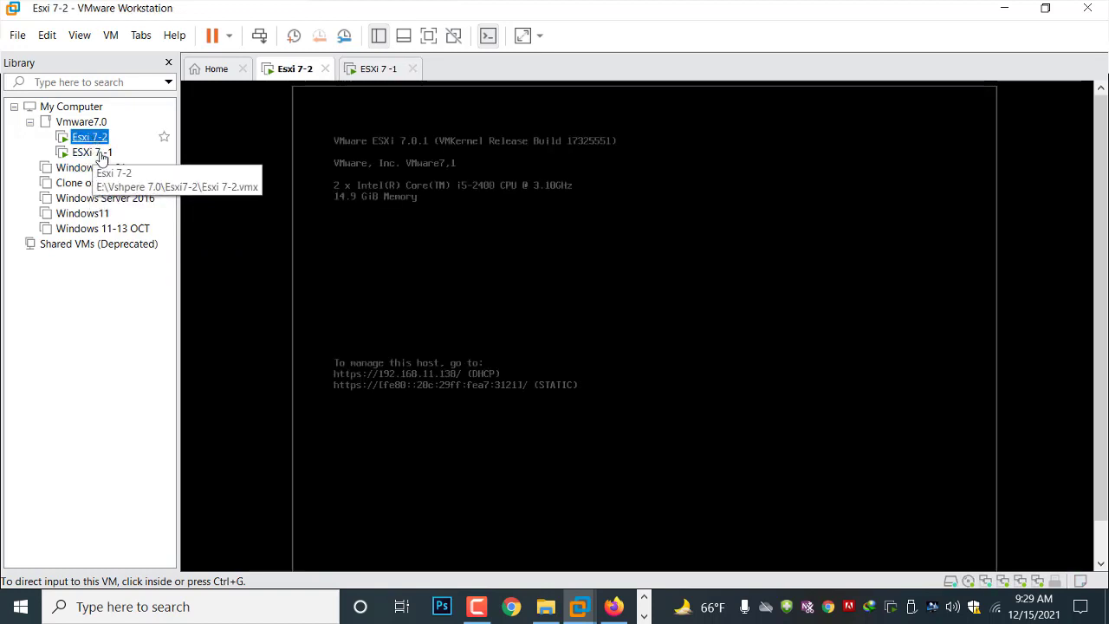
right_click(295, 80)
click(327, 278)
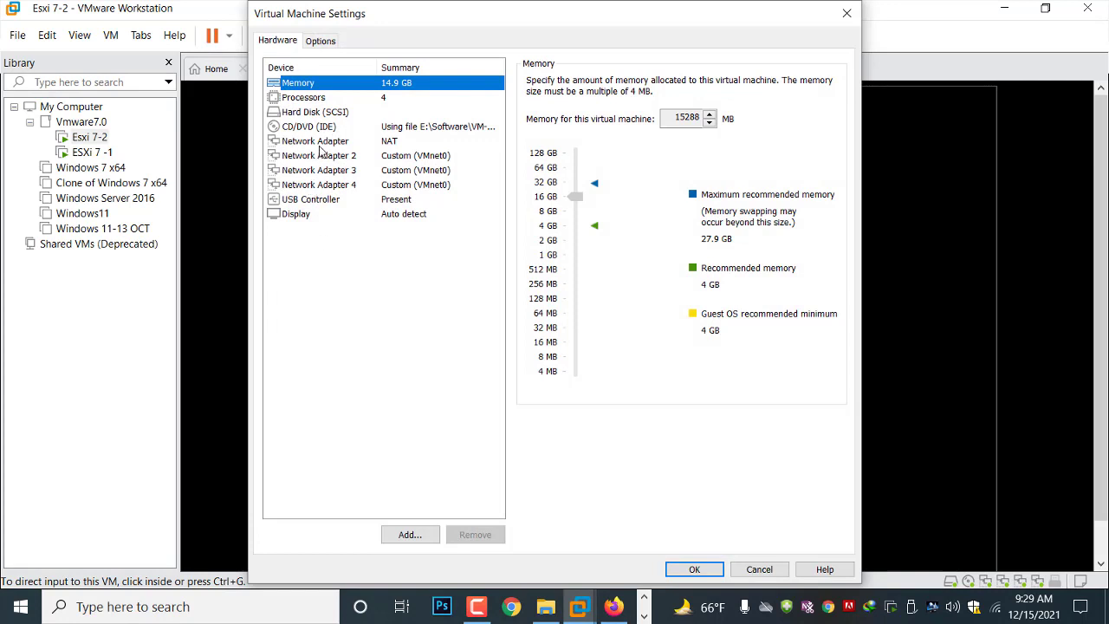
click(319, 143)
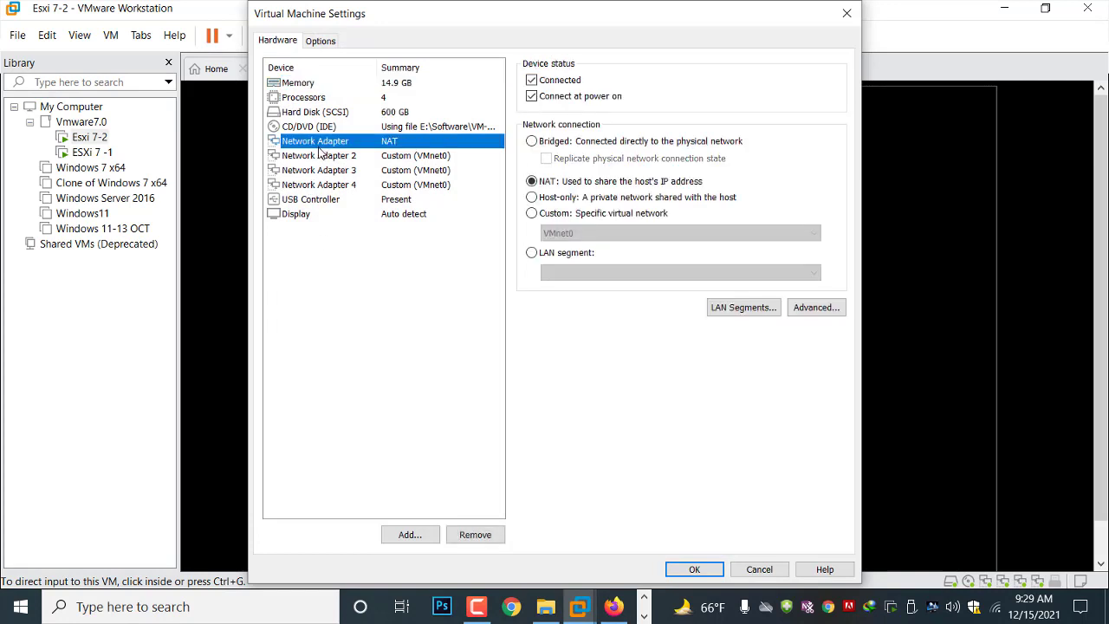
click(321, 157)
click(321, 171)
click(320, 187)
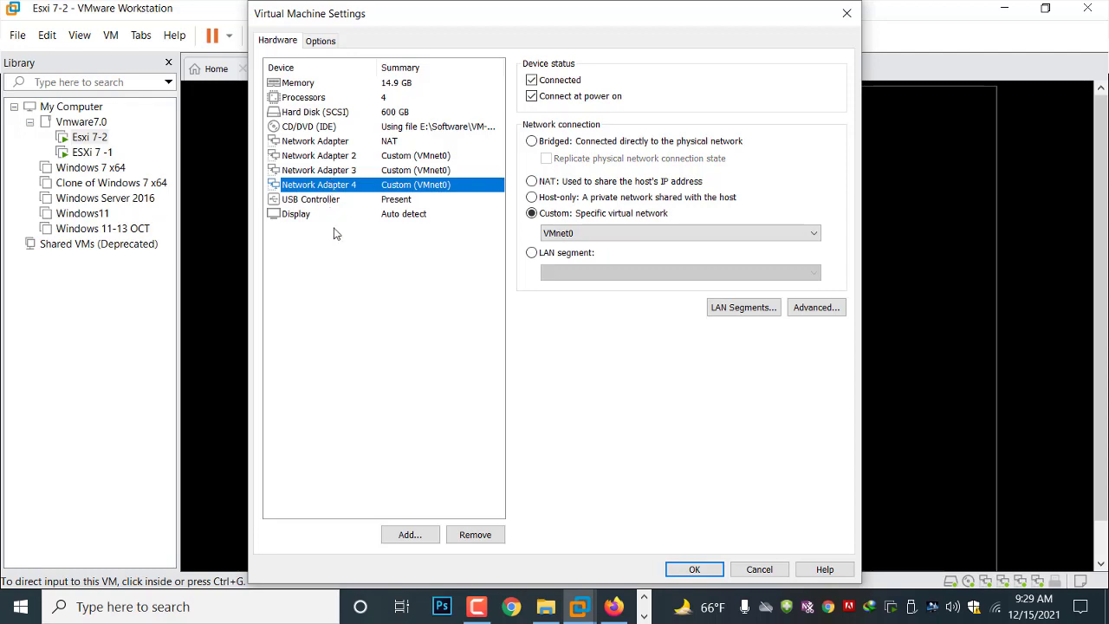
click(697, 575)
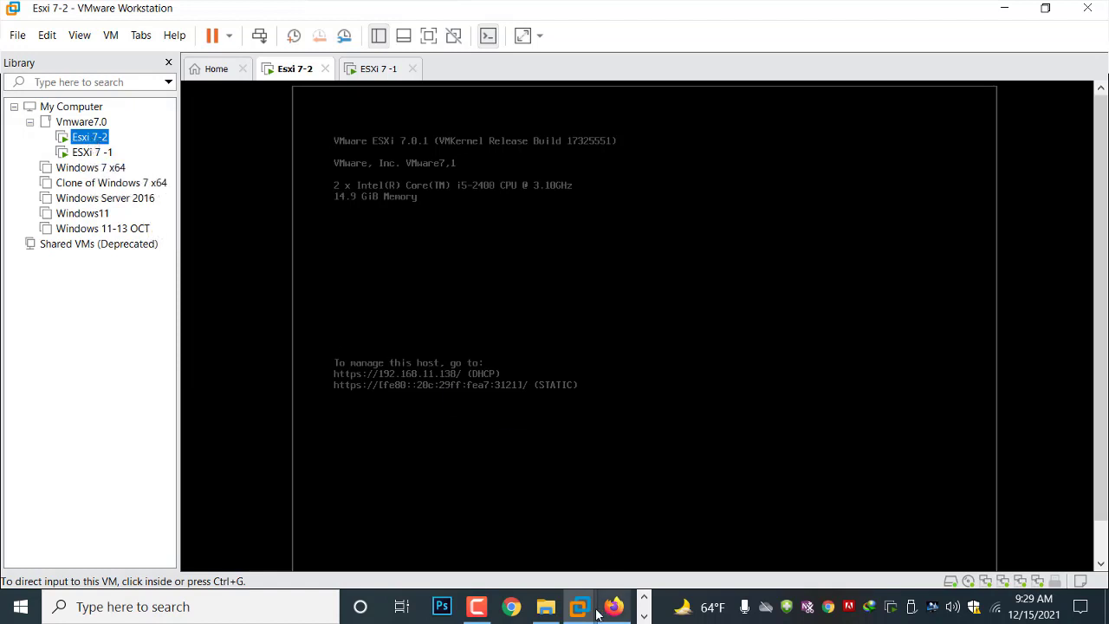
- Switch to Firefox and return to the virtual switches of host 192.168.11.134 in the vSphere Client
mouse_move(614, 610)
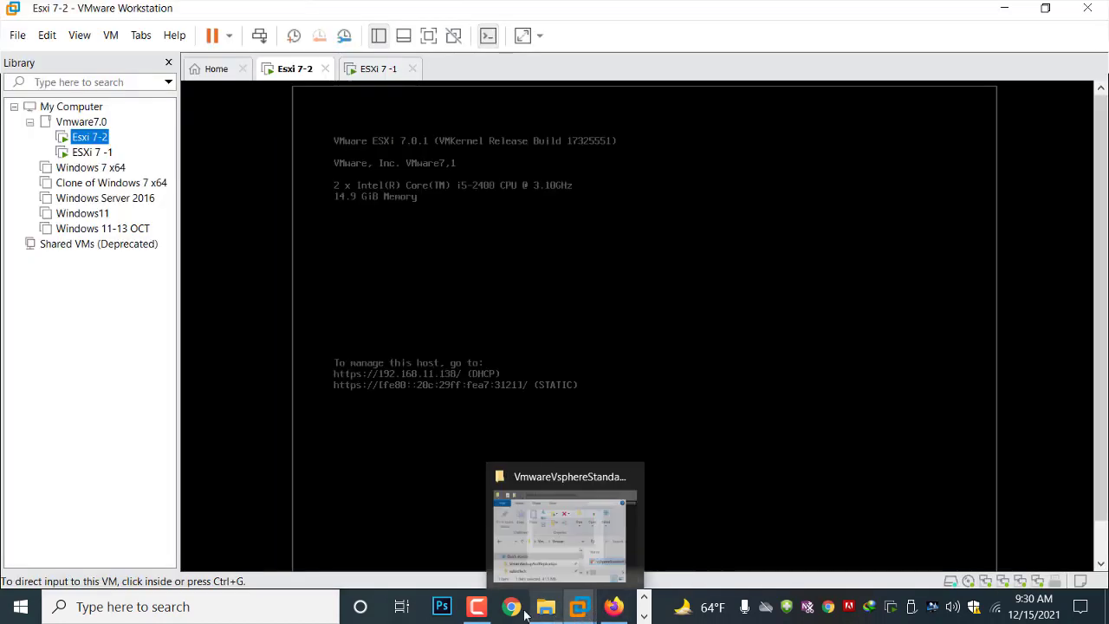
click(614, 606)
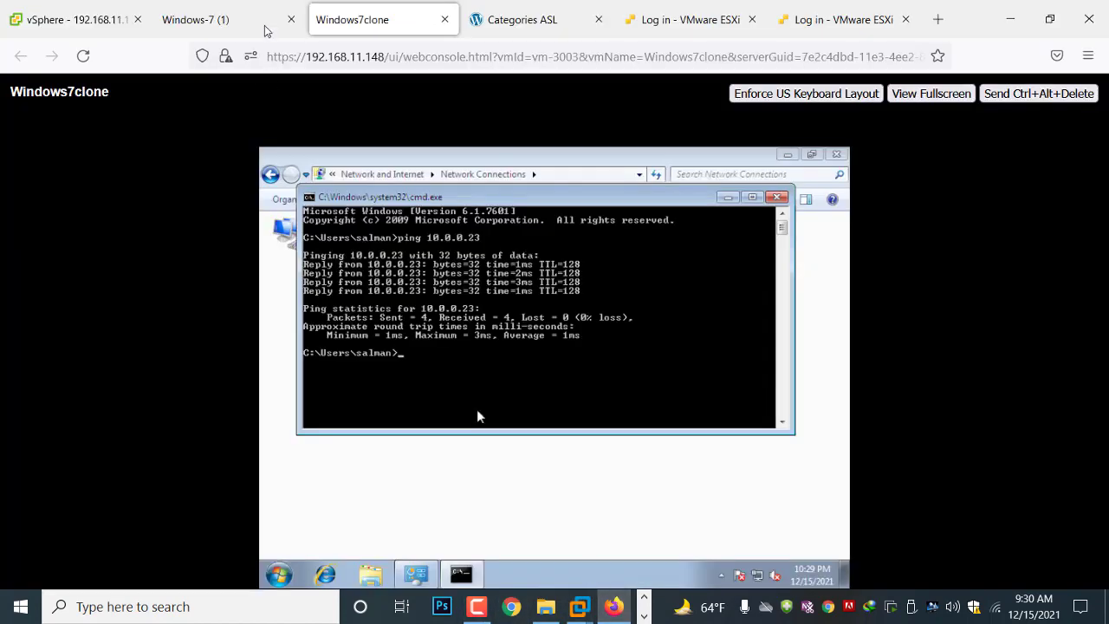
click(89, 28)
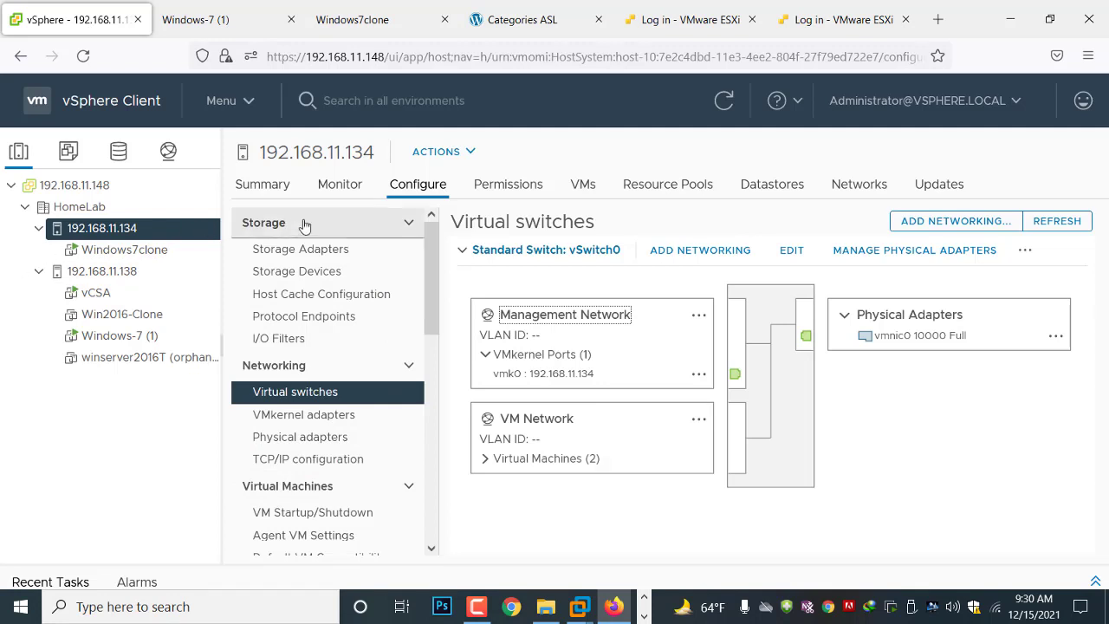
click(287, 373)
click(287, 367)
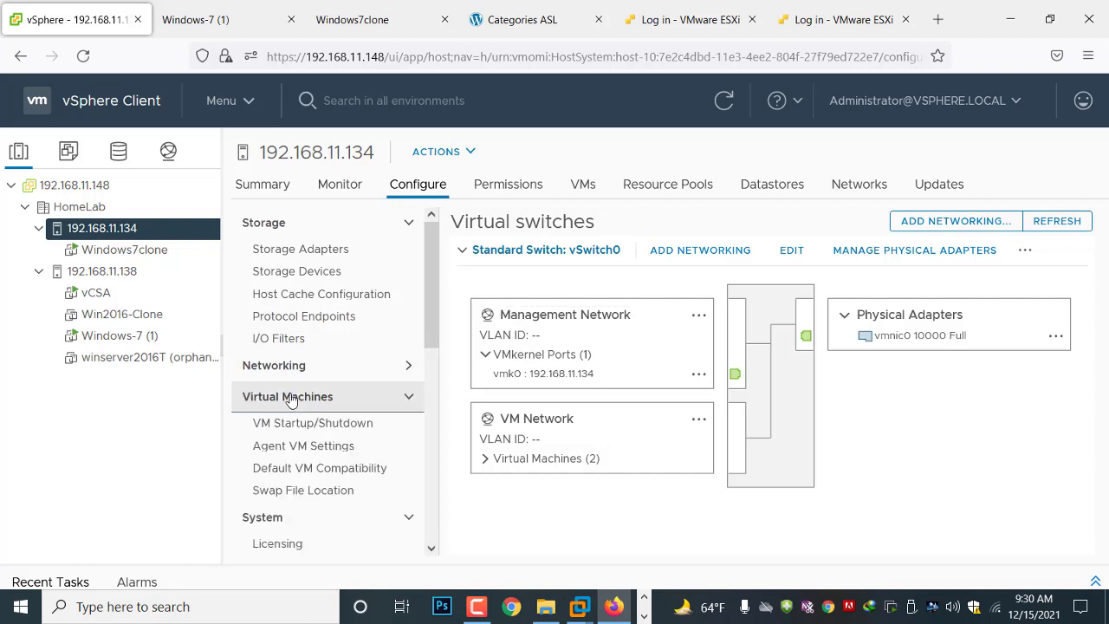
click(408, 366)
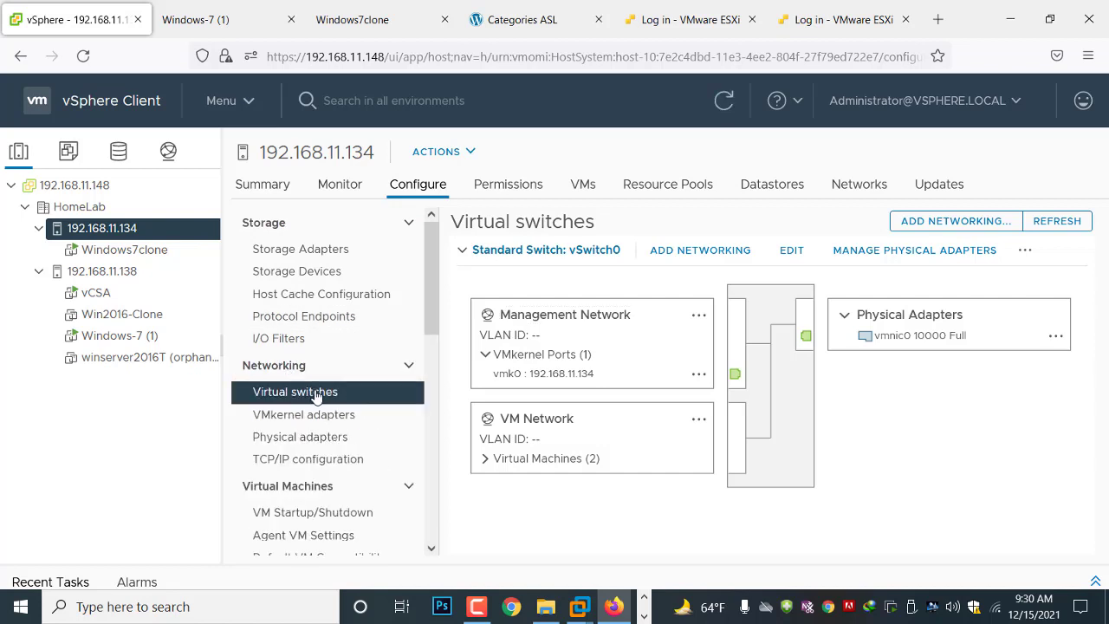
- Start adding networking to host 192.168.11.134 as a virtual machine port group on a new standard switch
click(705, 253)
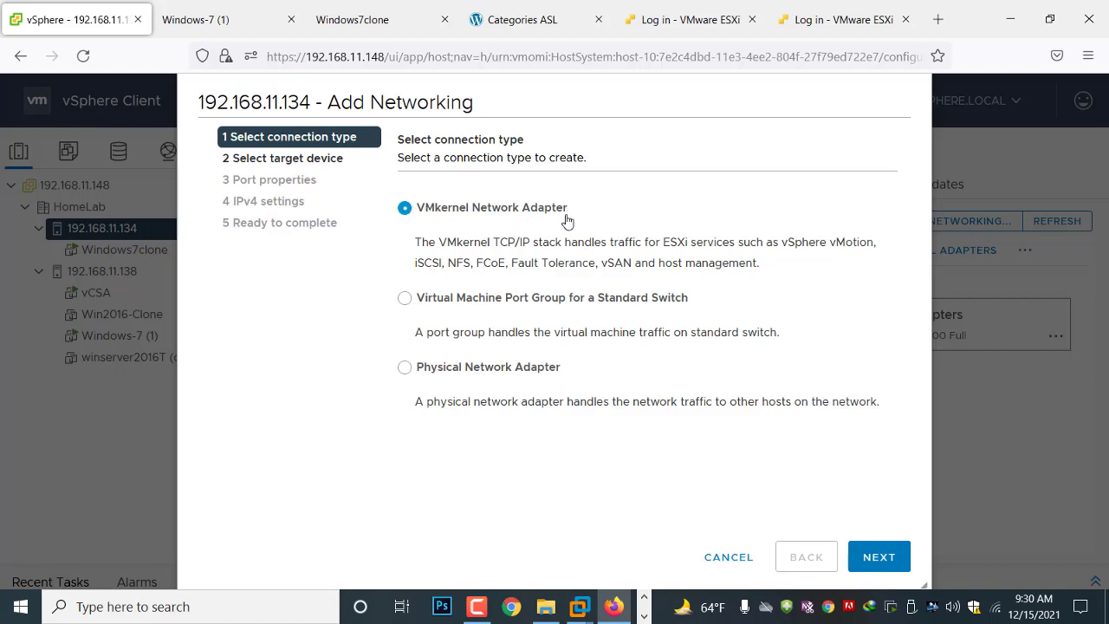
click(411, 302)
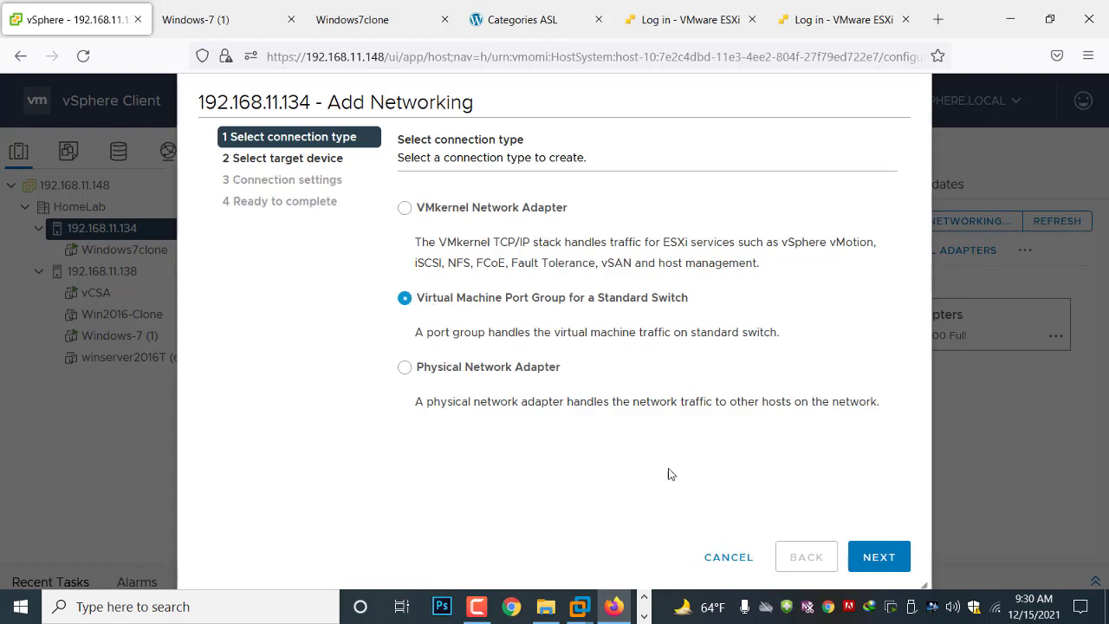
click(880, 559)
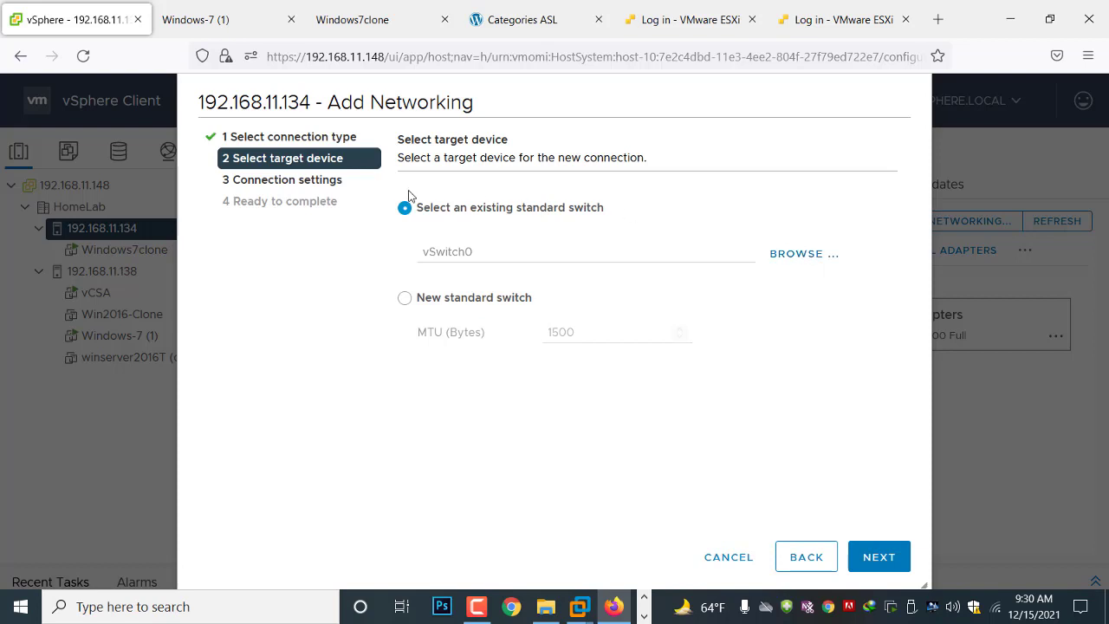
click(407, 303)
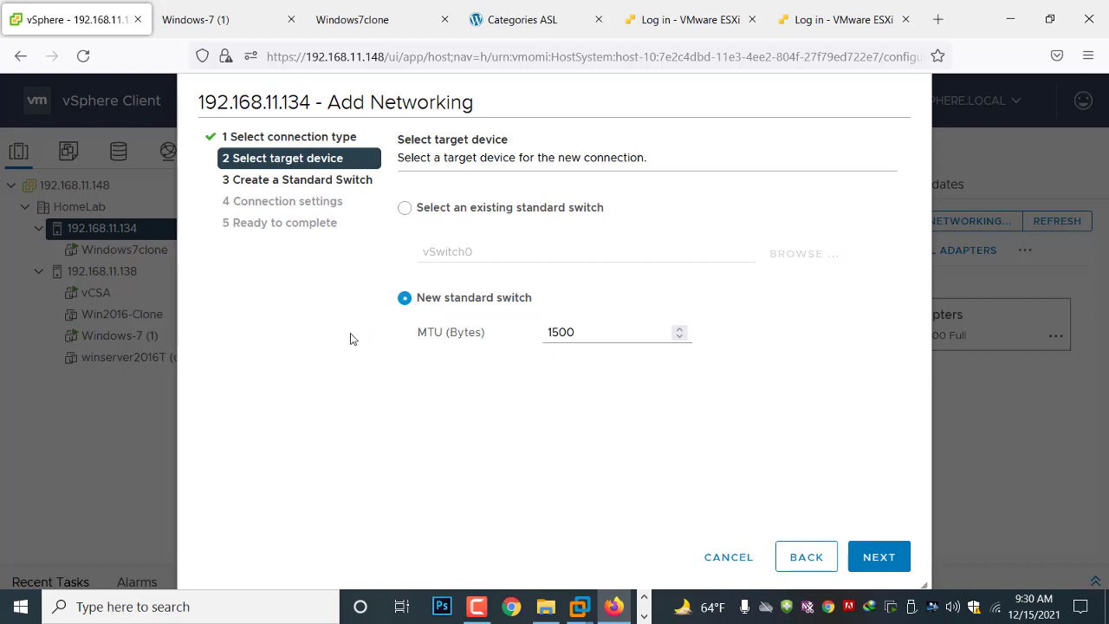
click(867, 563)
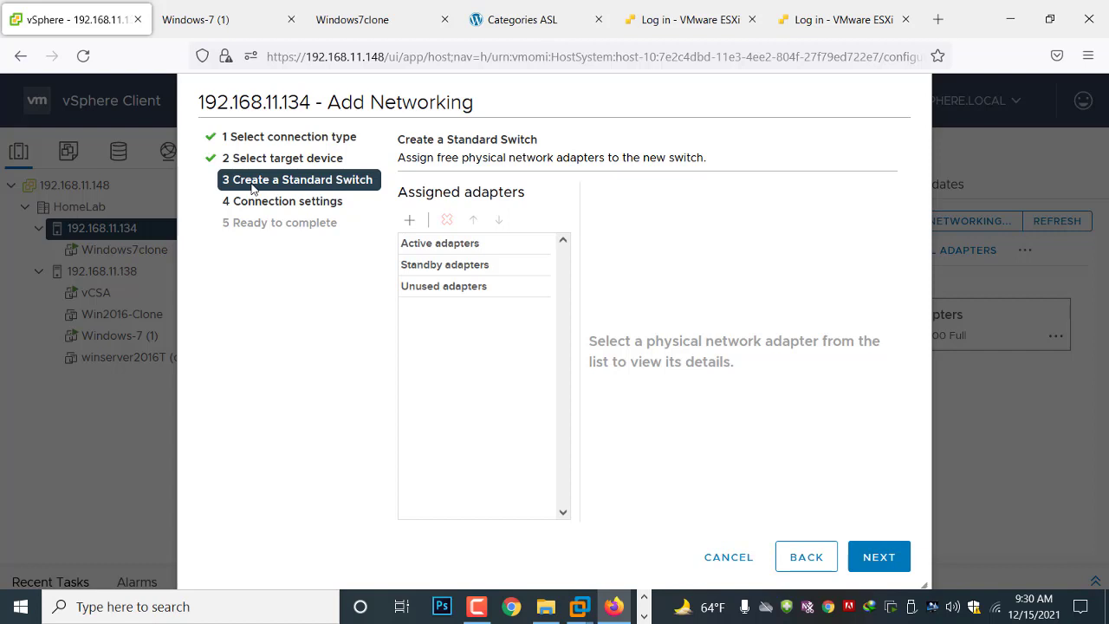
- Assign physical adapter vmnic1 to the new standard switch as an active adapter
click(410, 221)
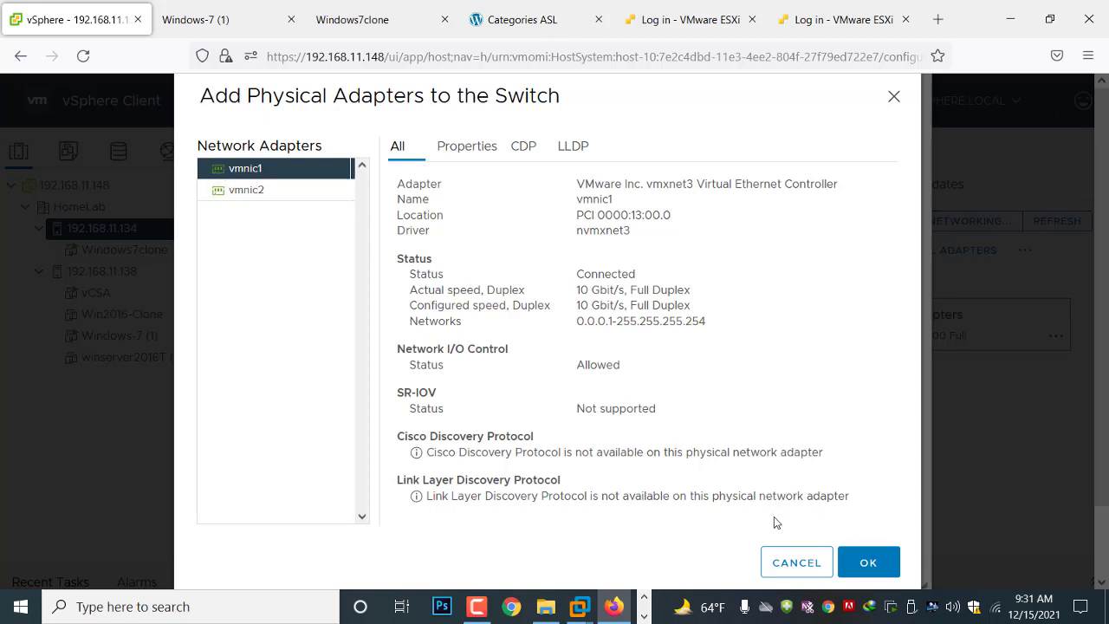
click(867, 565)
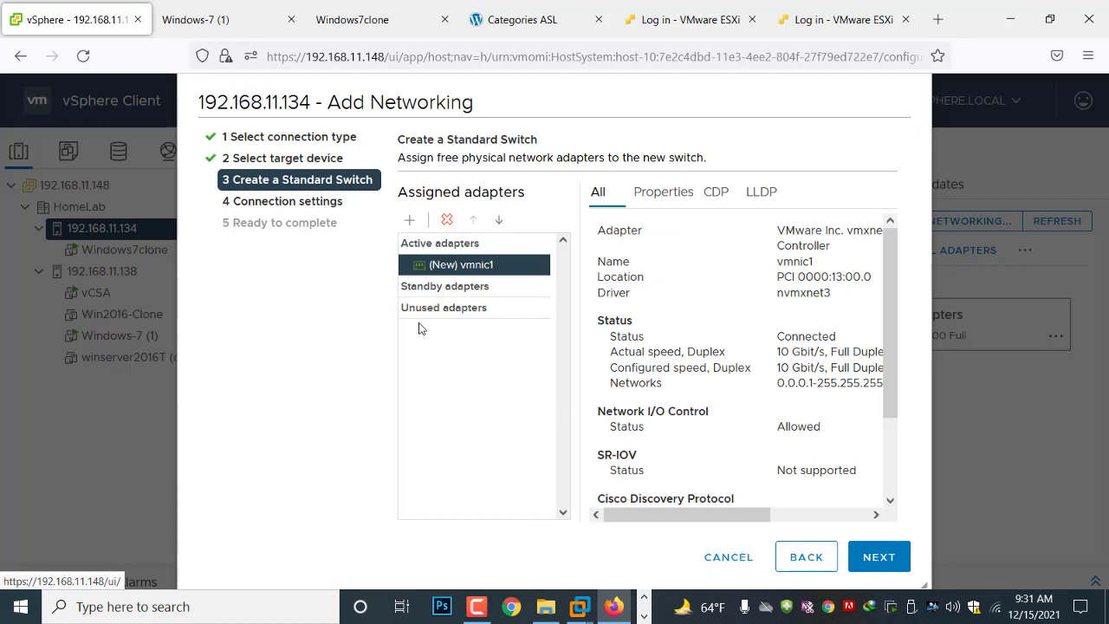
click(872, 557)
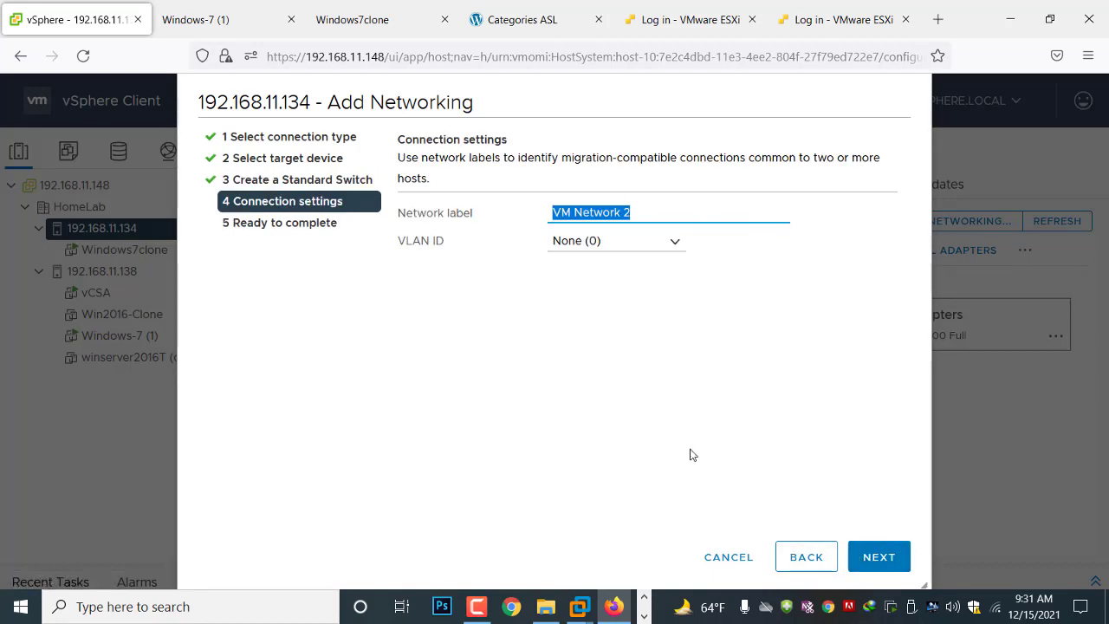
- Label the port group's network private and finish creating the standard switch on host 192.168.11.134
click(632, 212)
triple_click(591, 211)
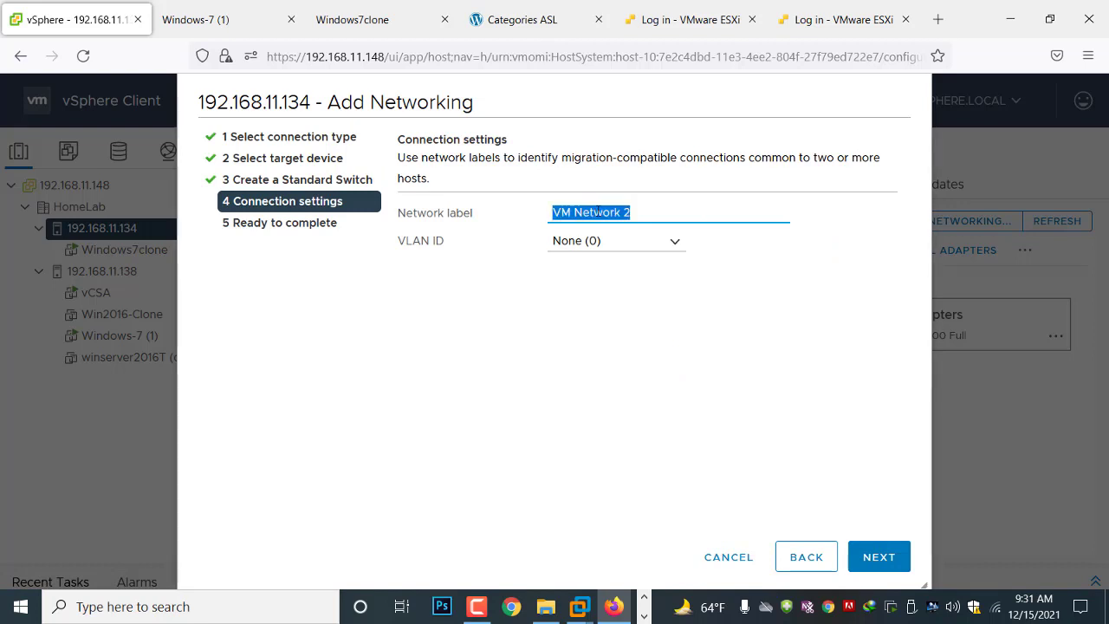
text(private)
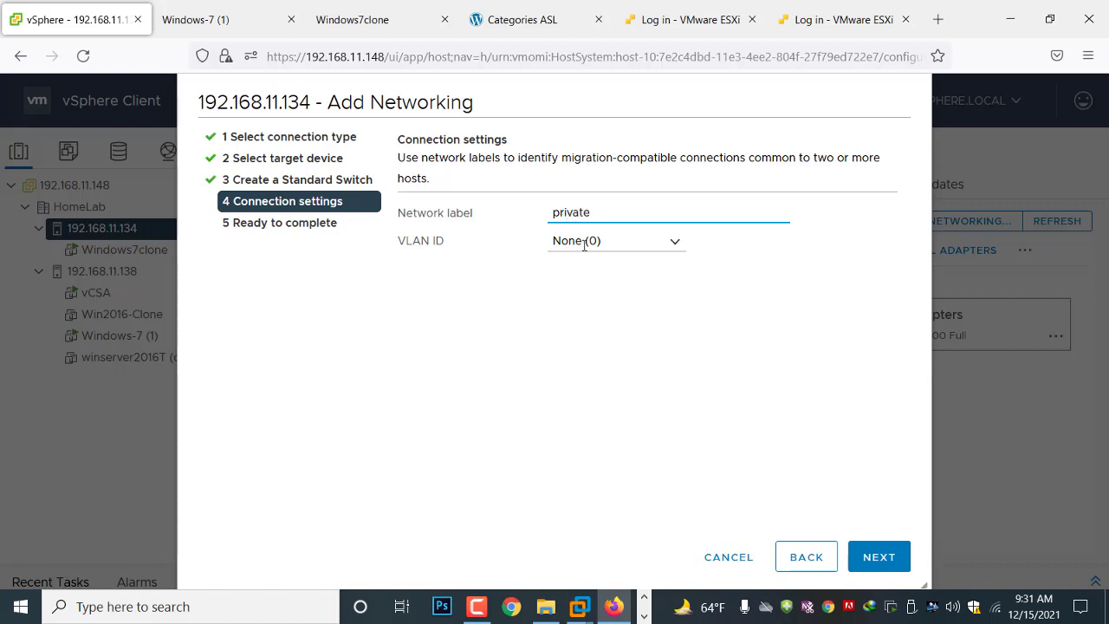
click(884, 558)
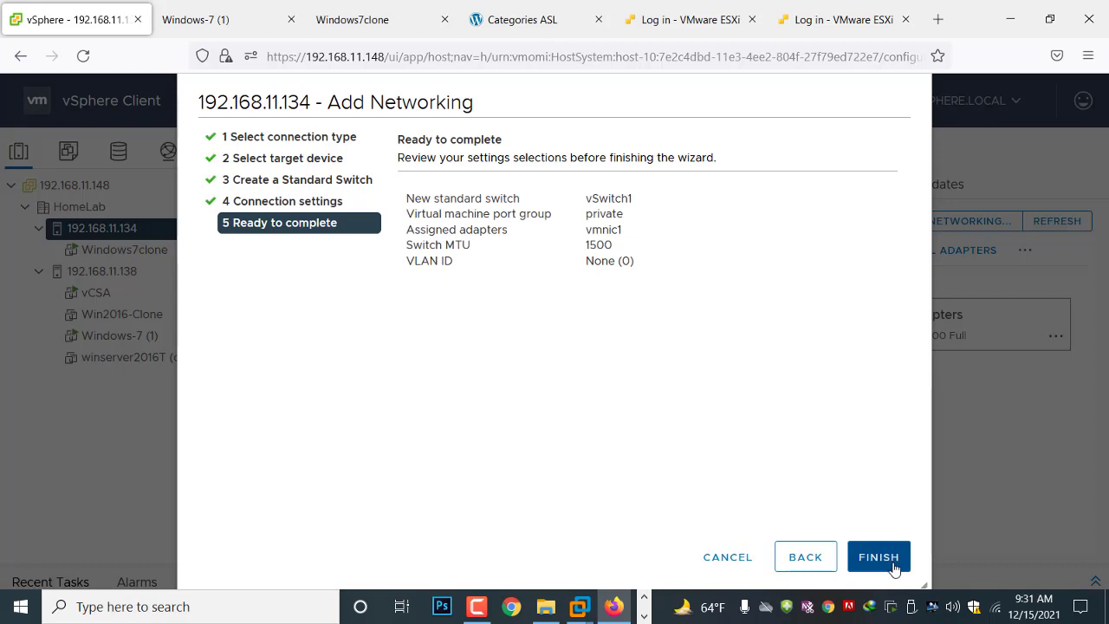
click(896, 567)
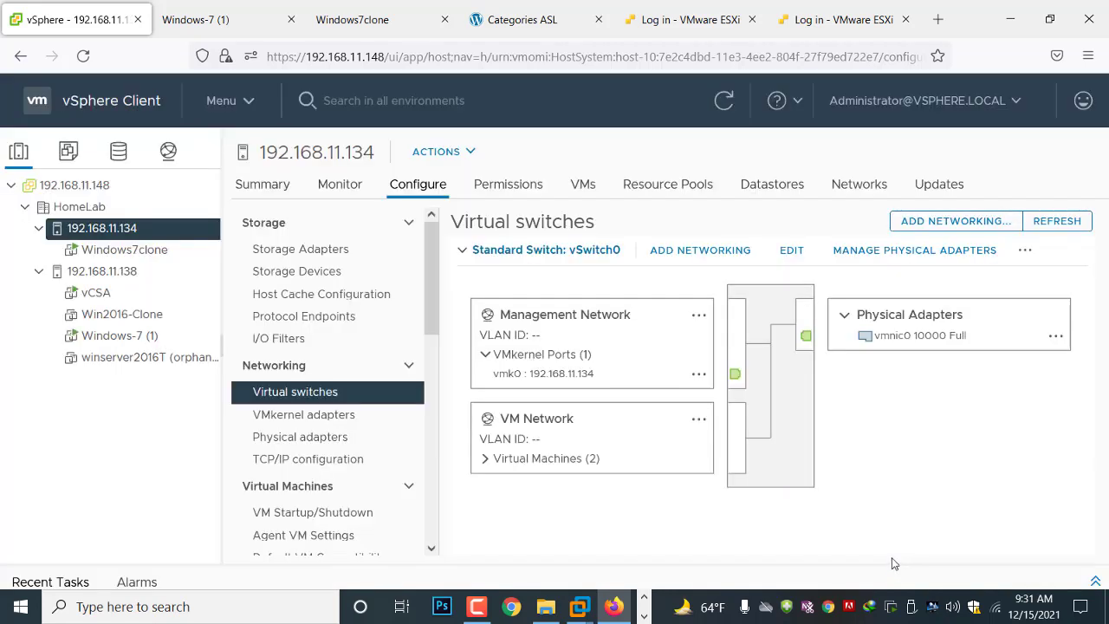
- Check the recent tasks and expand standard switch vSwitch1 on host 192.168.11.134 to review its port group and physical adapter
scroll(791, 496, down, 1)
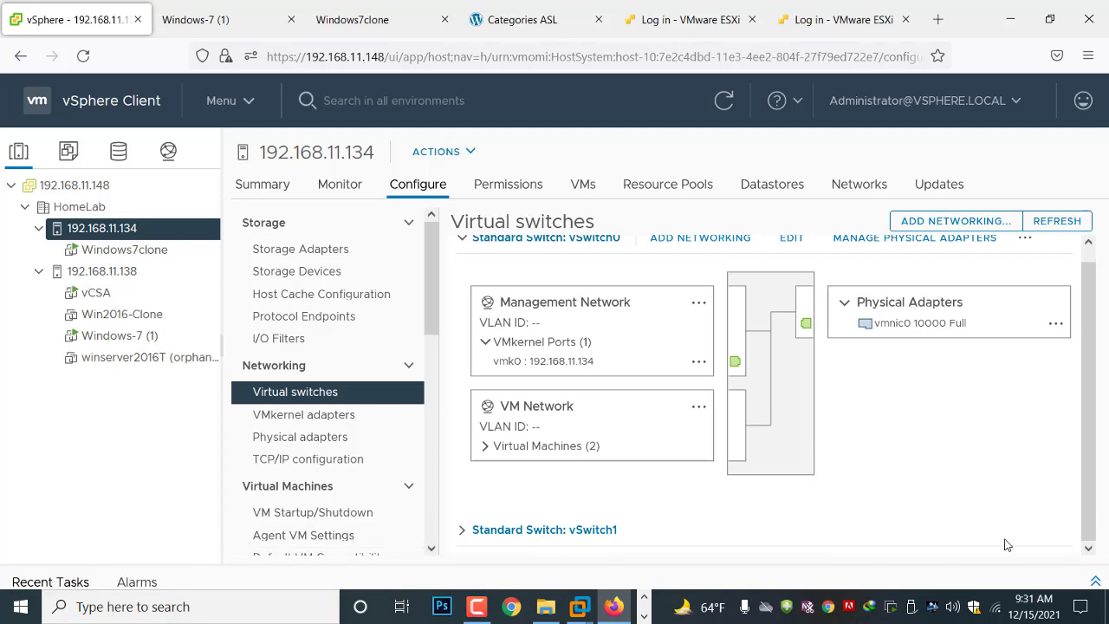
click(1096, 581)
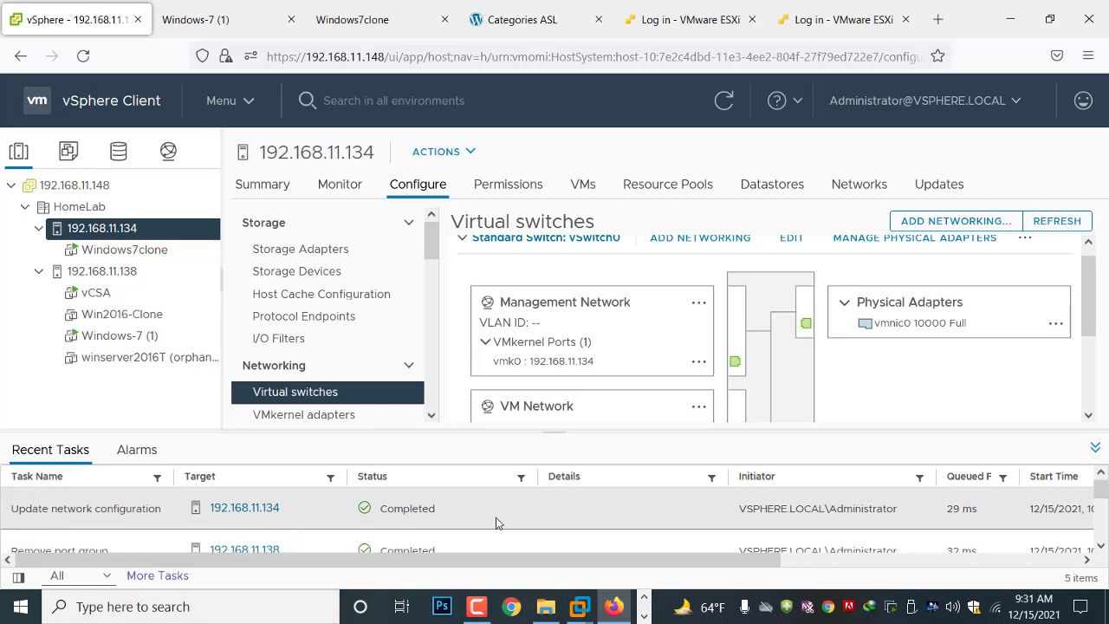
click(1095, 448)
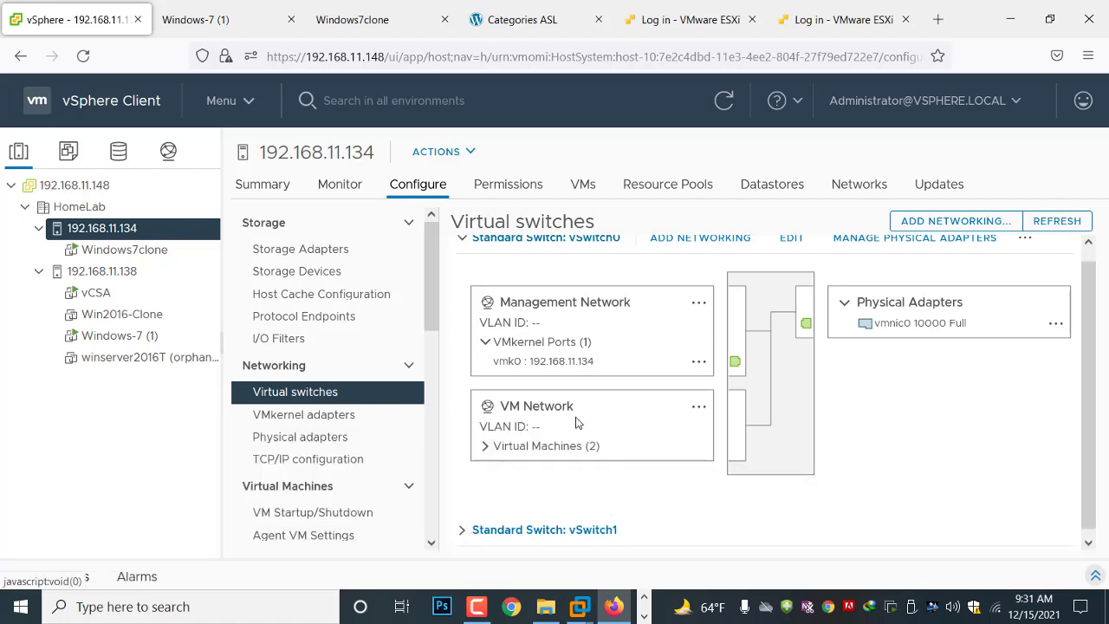
scroll(579, 416, up, 1)
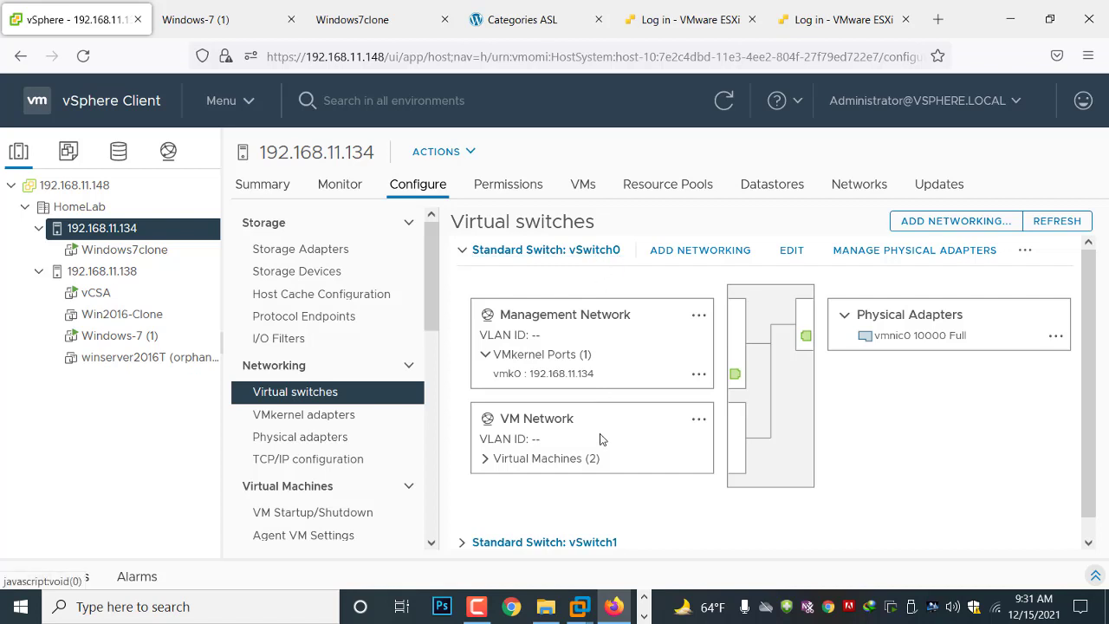
scroll(485, 511, down, 1)
click(463, 526)
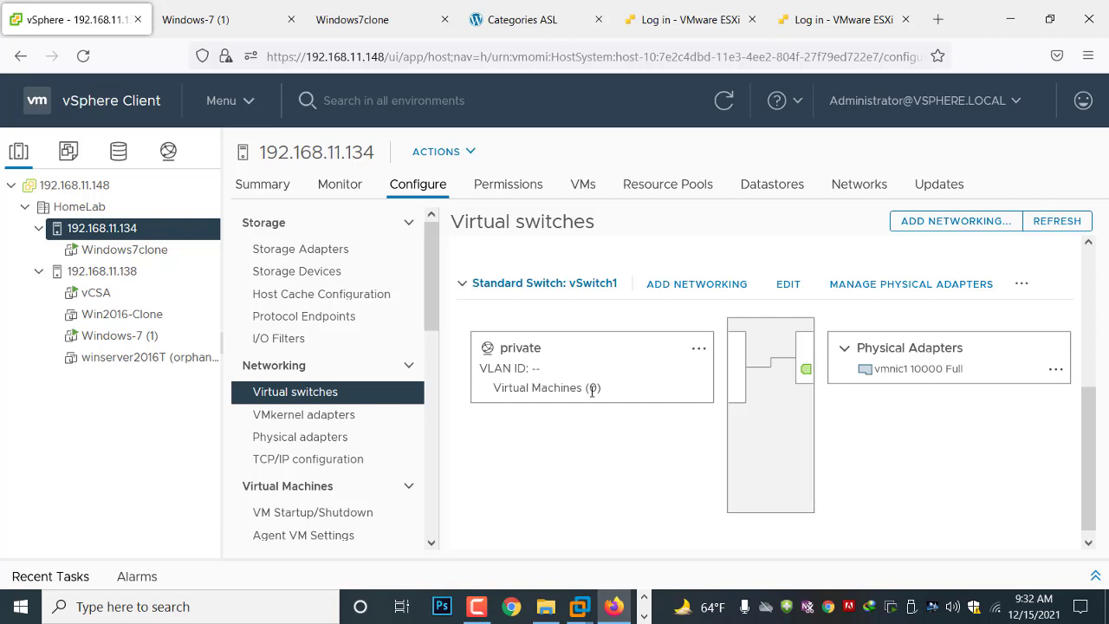
- Edit the settings of the Windows7clone virtual machine and add a new network adapter to its virtual hardware
click(131, 249)
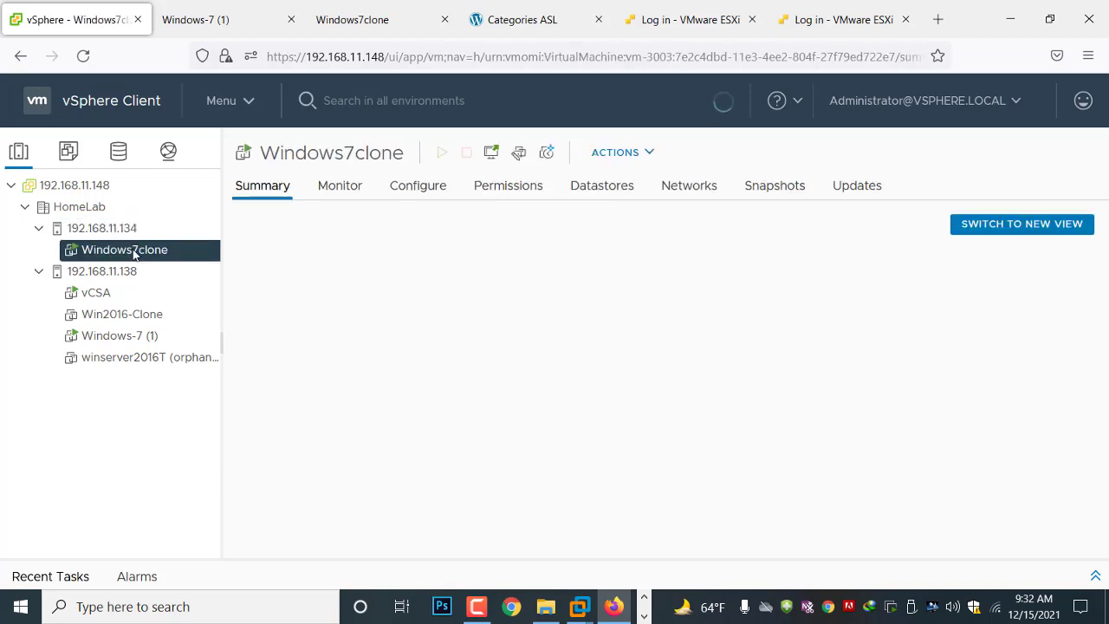
right_click(135, 253)
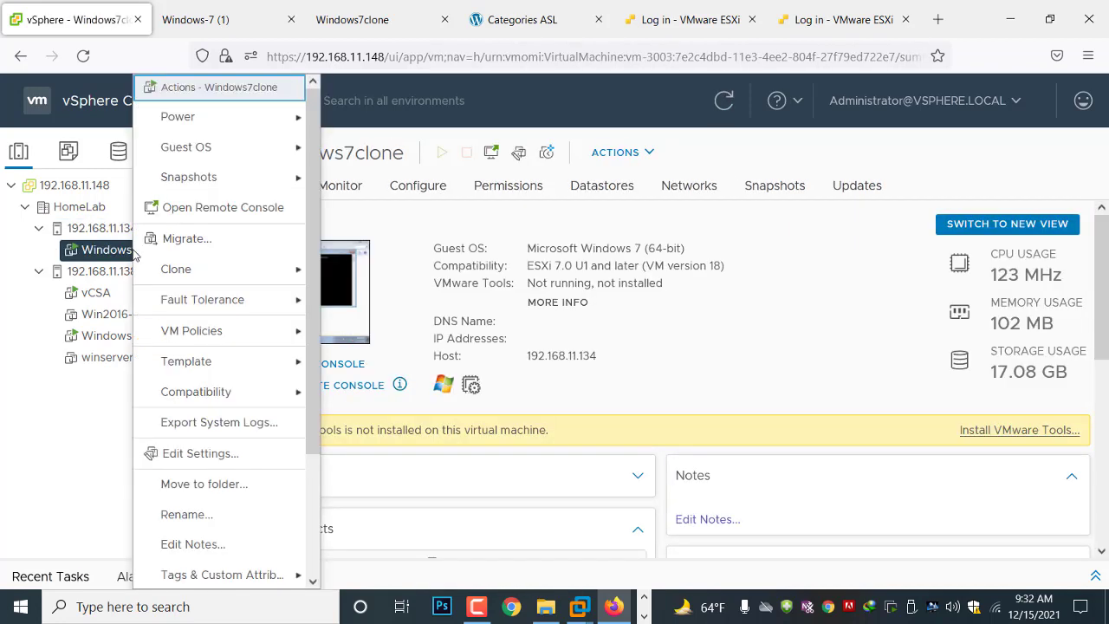
click(192, 454)
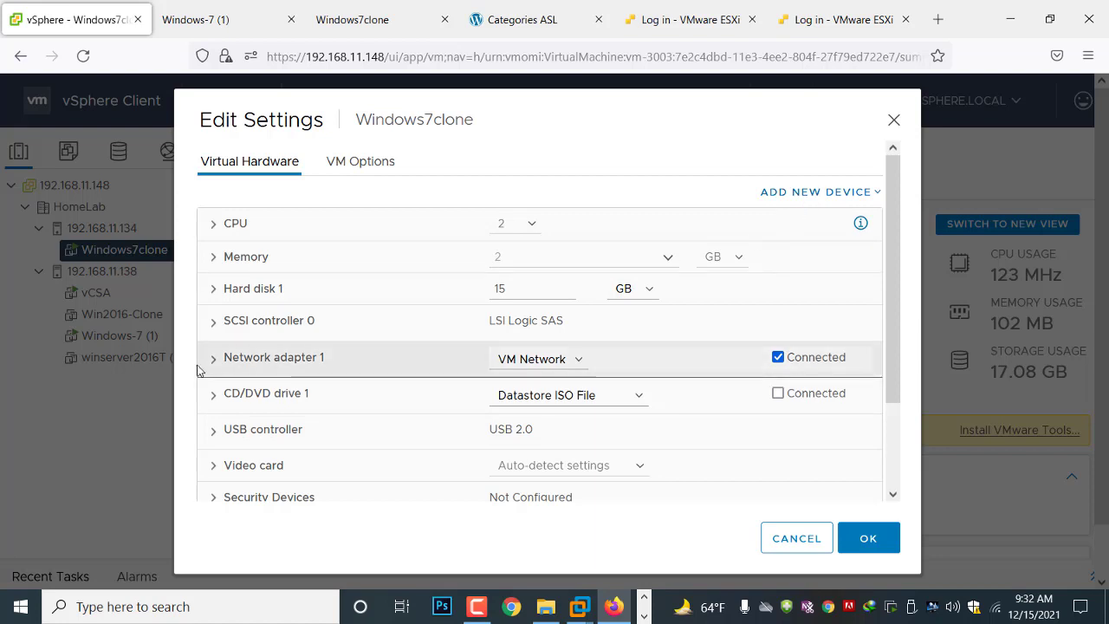
click(791, 192)
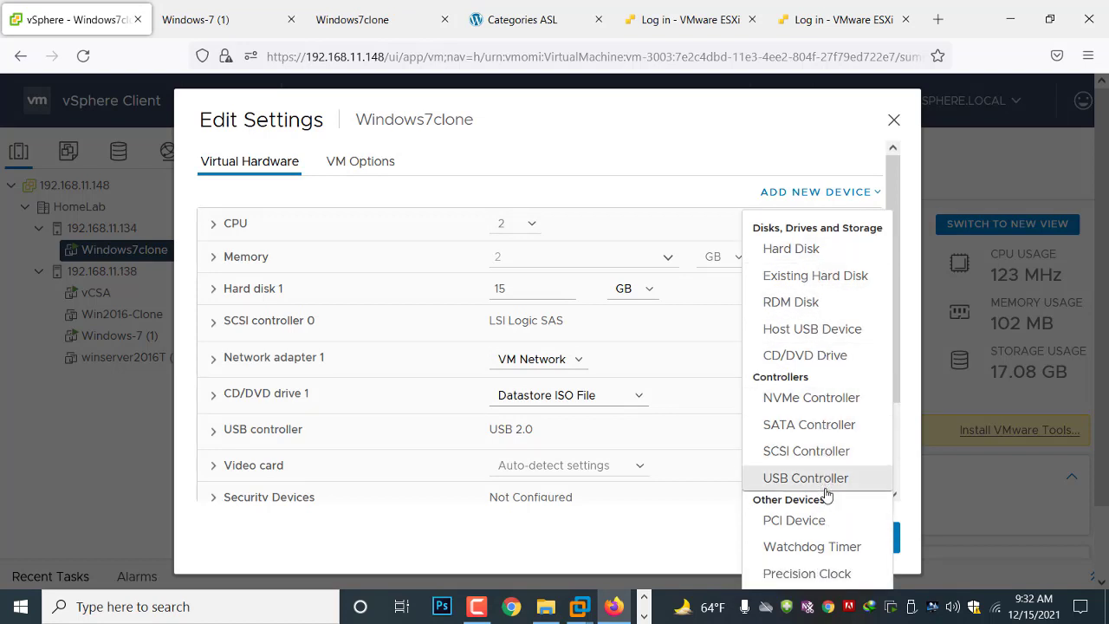
scroll(828, 495, down, 2)
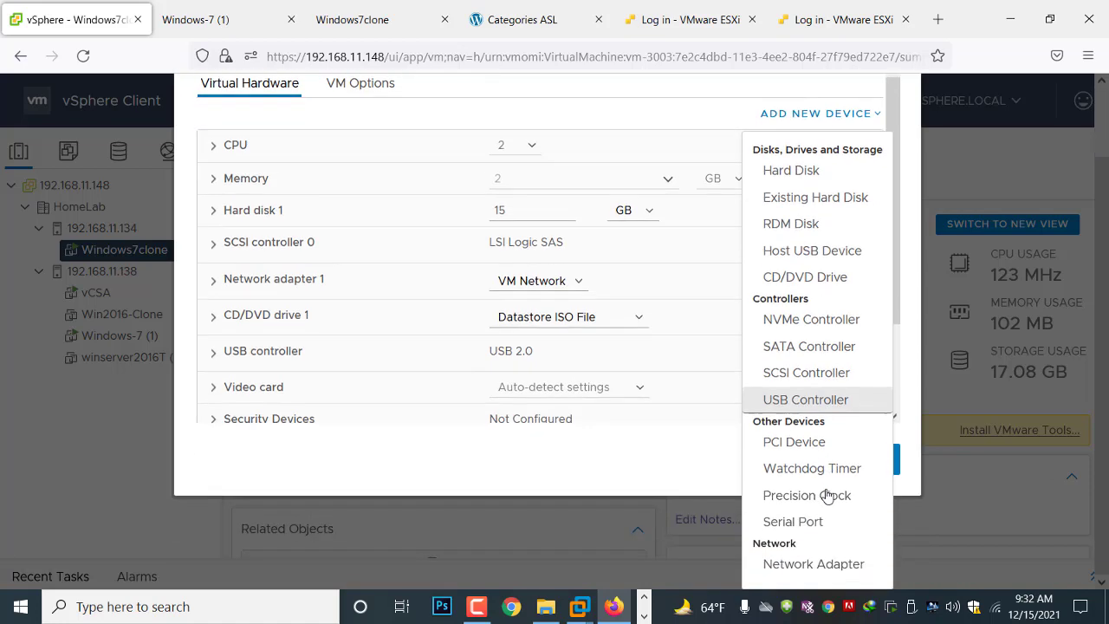
click(803, 571)
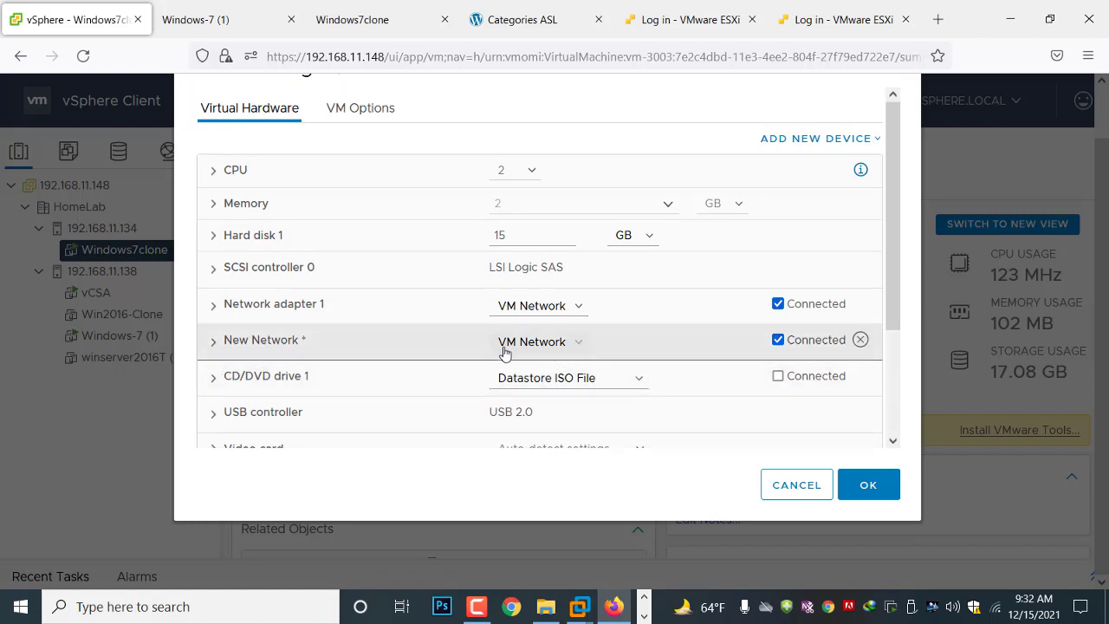
- Connect Windows7clone's new network adapter to the private network and save the virtual machine settings
click(579, 345)
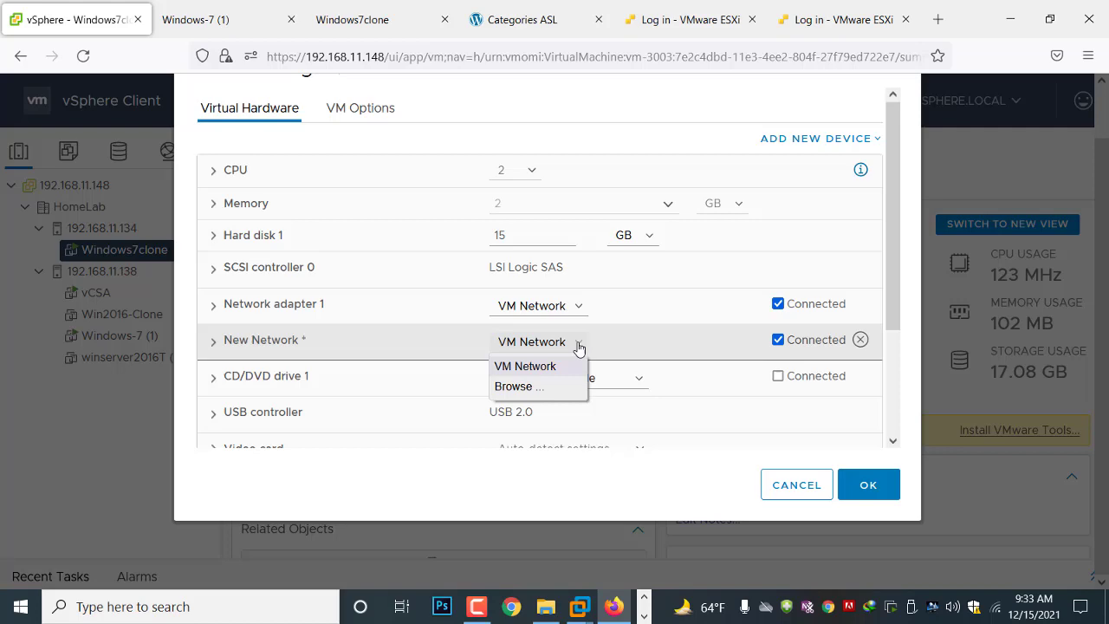
click(509, 391)
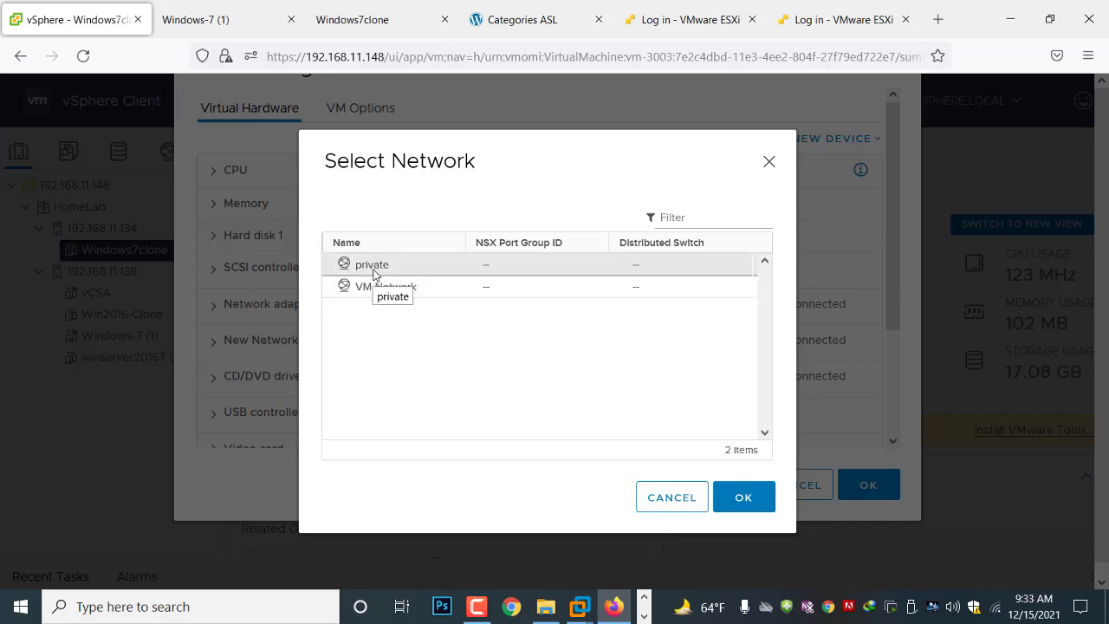
click(378, 268)
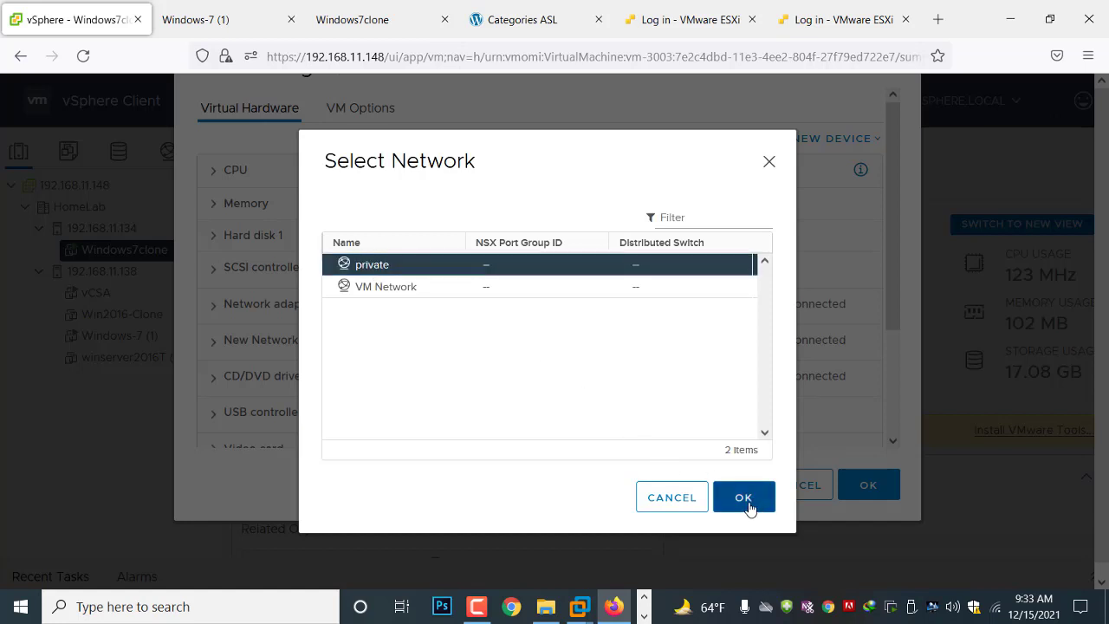
click(747, 501)
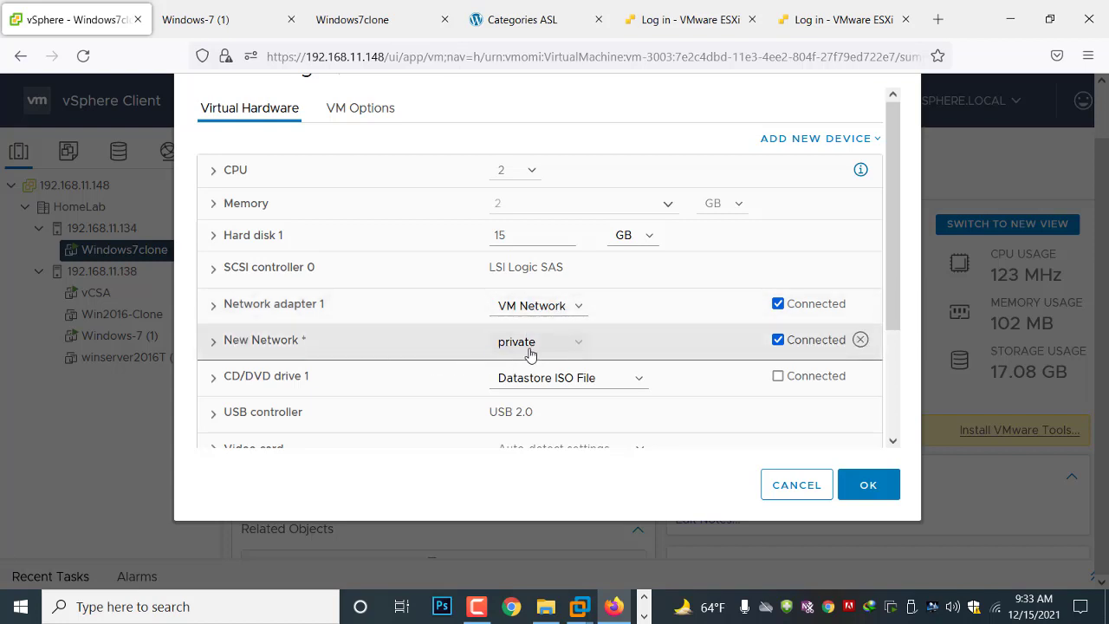
click(867, 487)
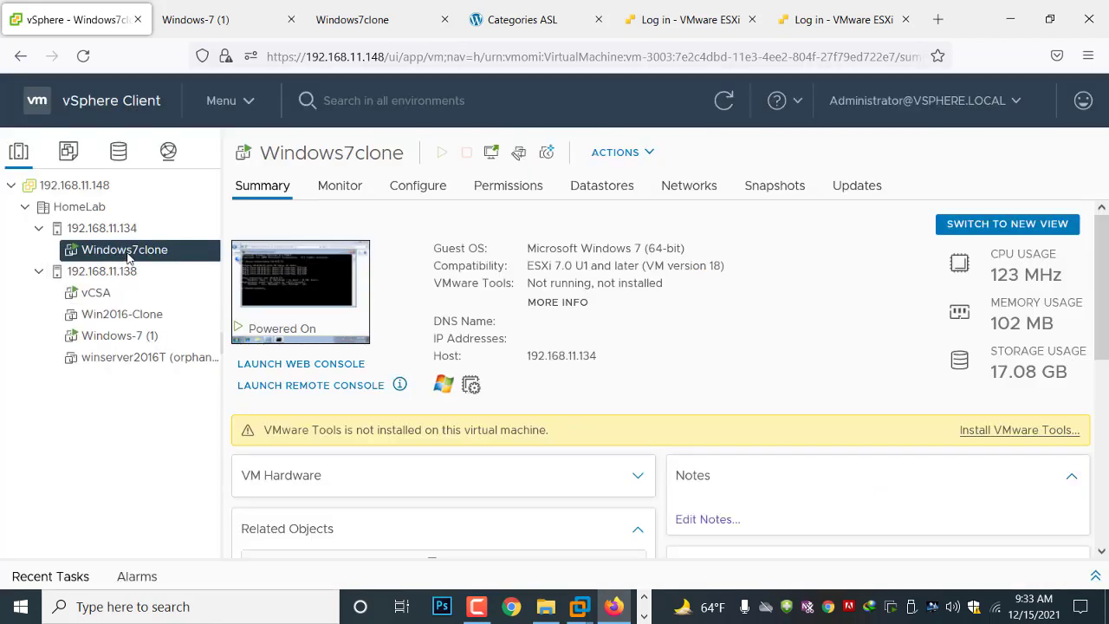
- Close the ESXi login, Categories ASL, Windows7clone and Windows-7 (1) browser pages, keeping only the vSphere Client open
click(906, 19)
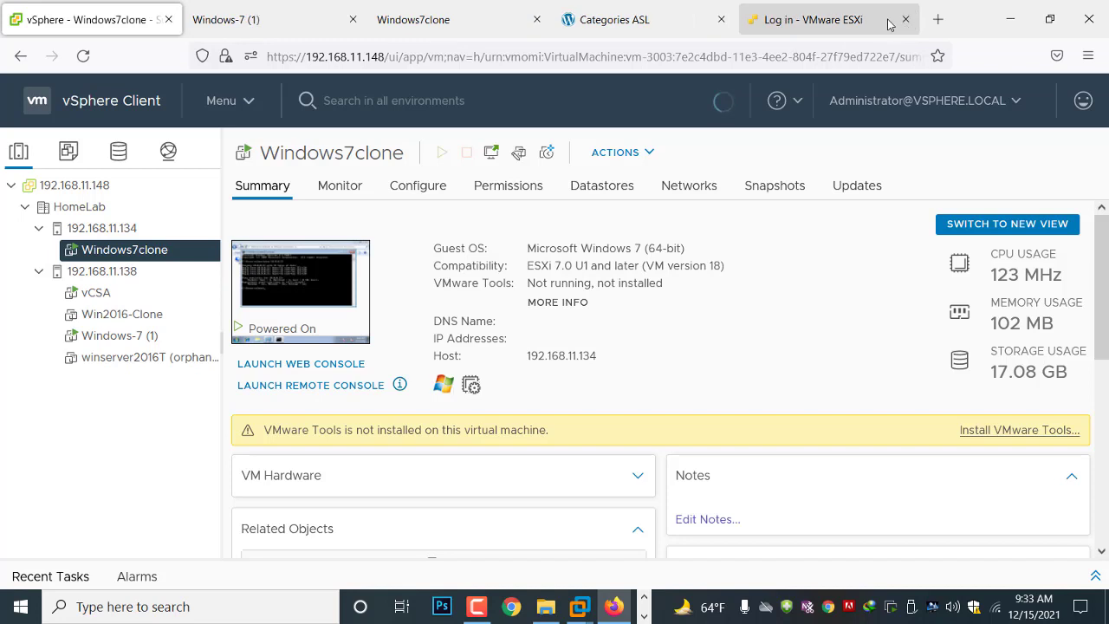
click(906, 19)
click(793, 19)
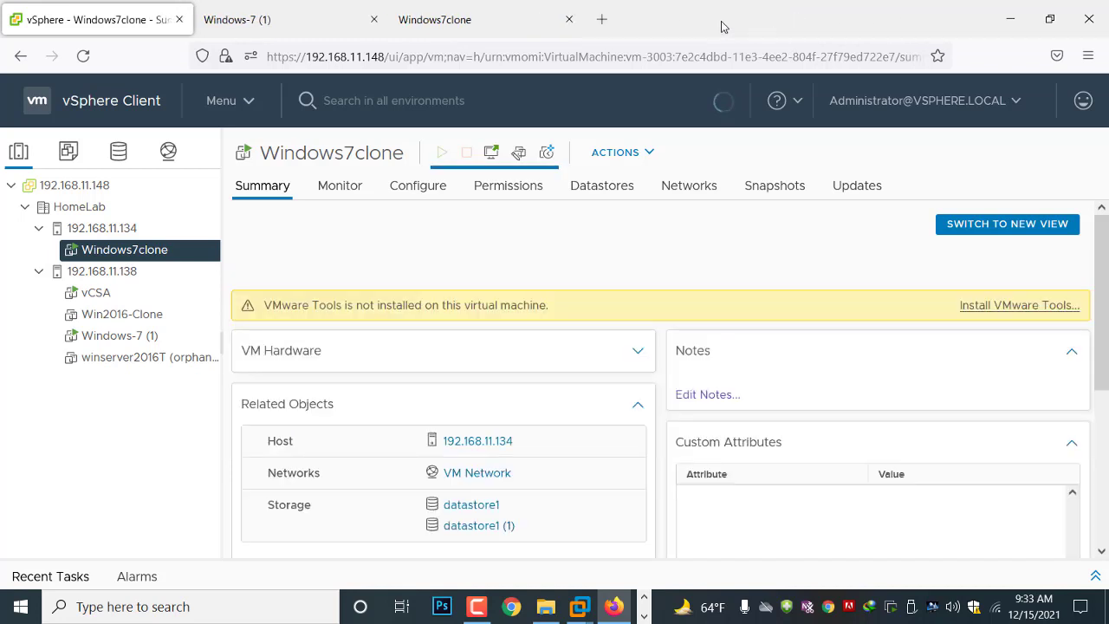
click(569, 19)
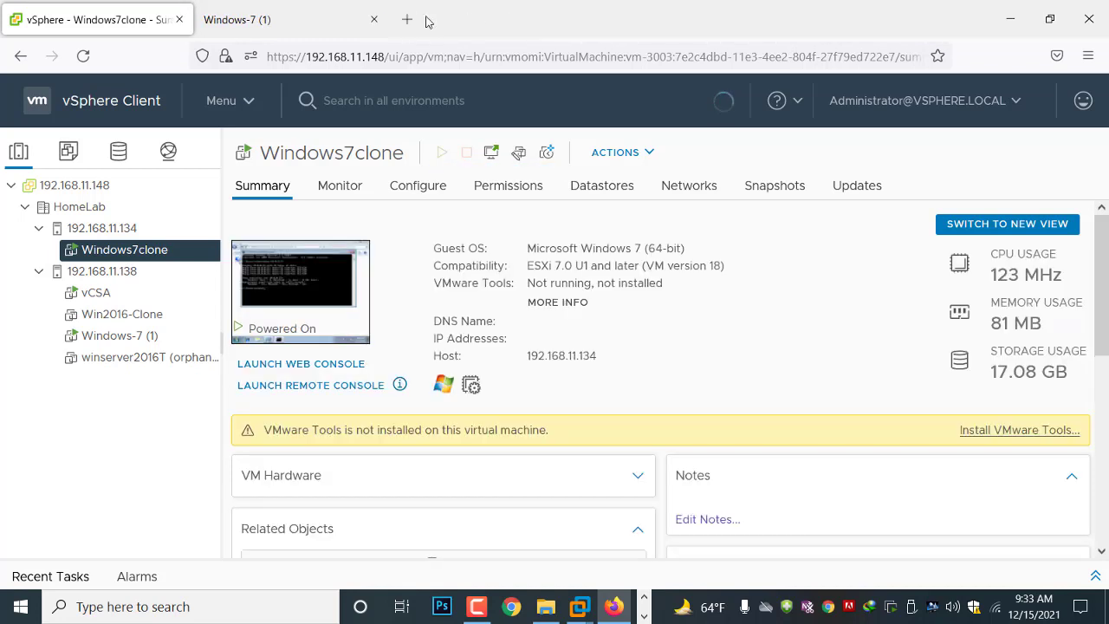
click(374, 19)
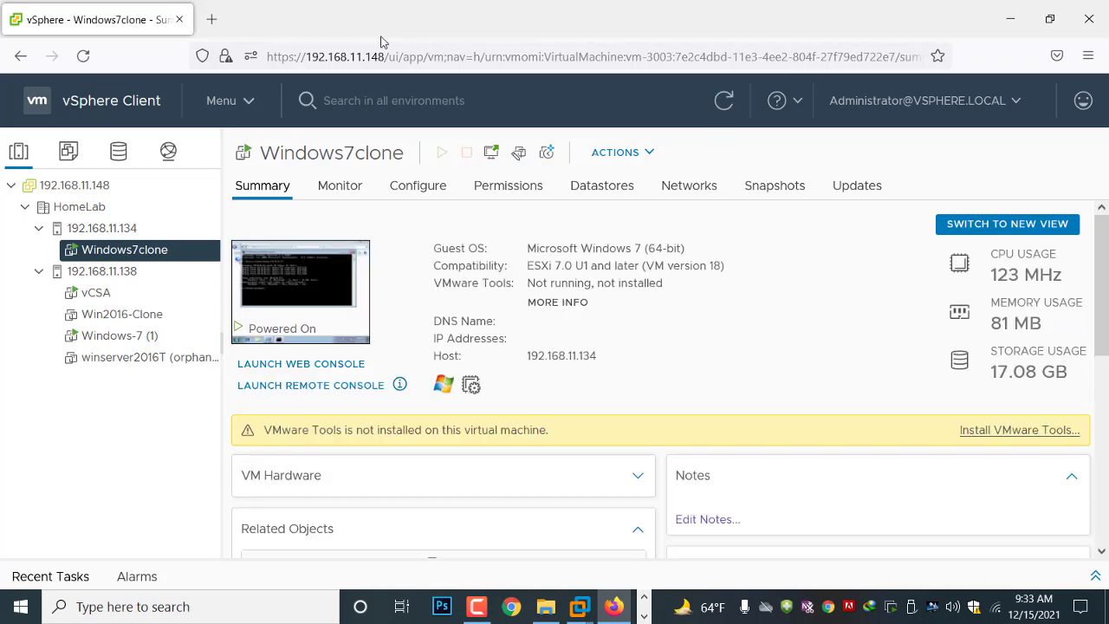
- Open the Windows7clone web console in full screen and close the Command Prompt window in the guest
click(285, 295)
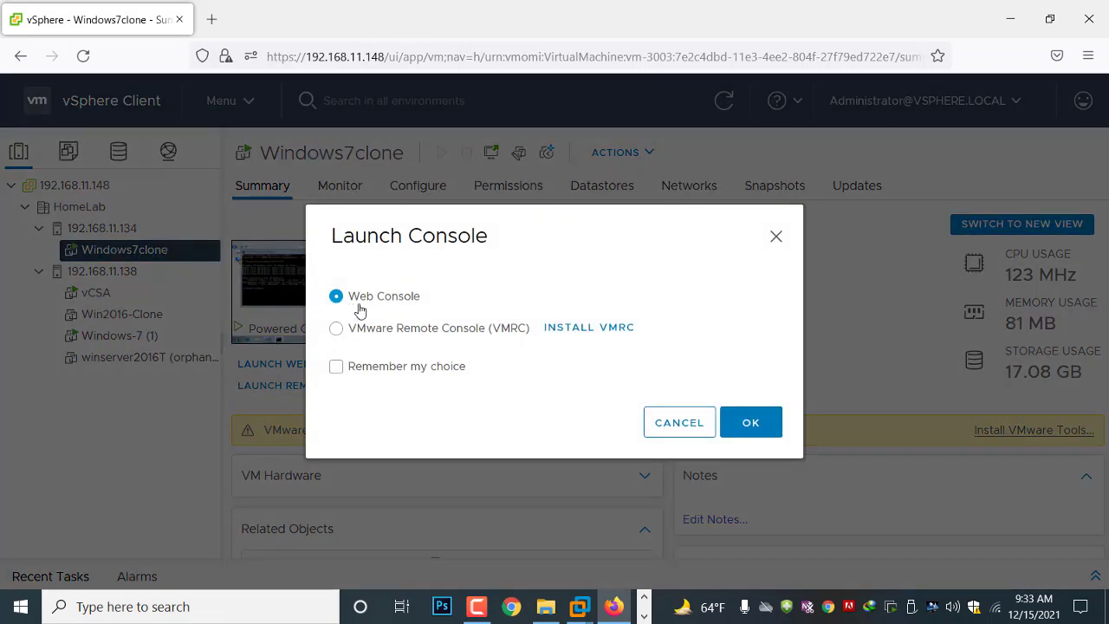
click(752, 425)
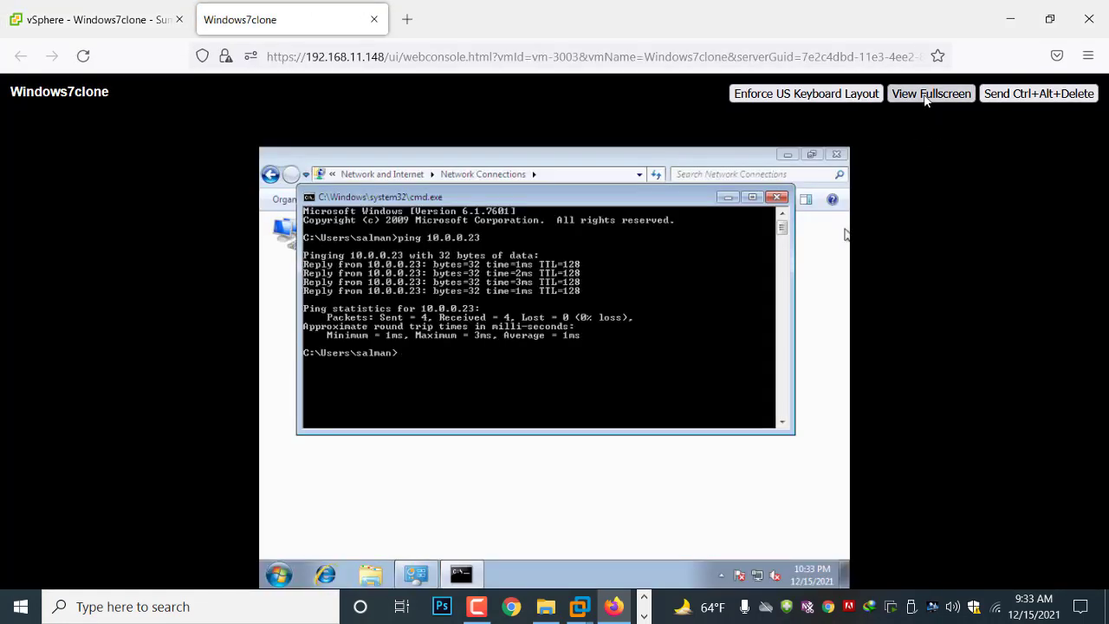
click(925, 94)
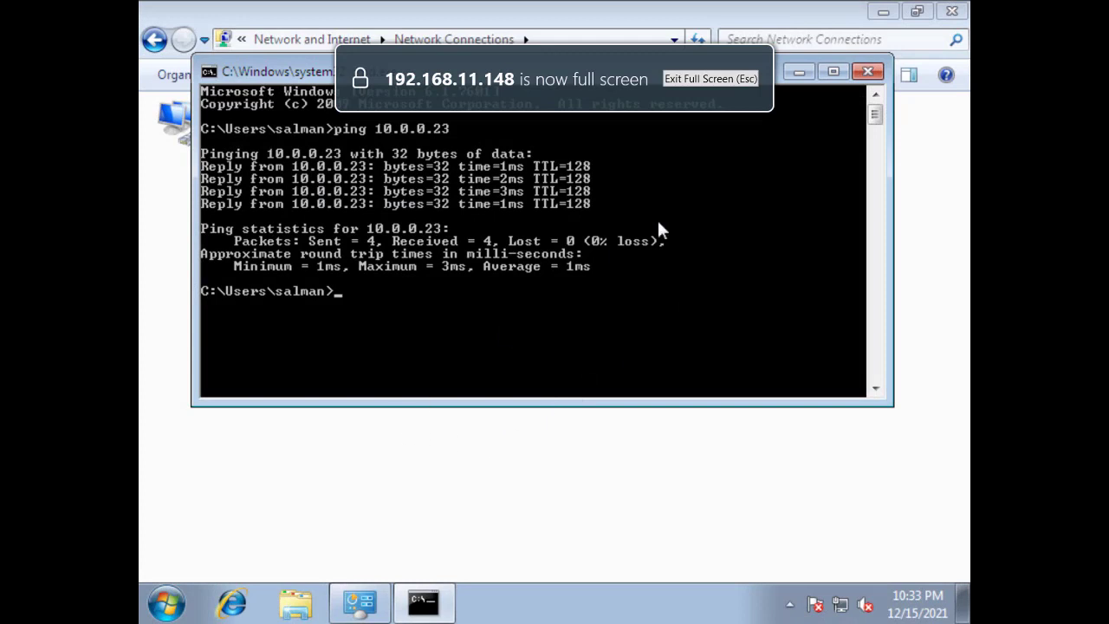
click(867, 71)
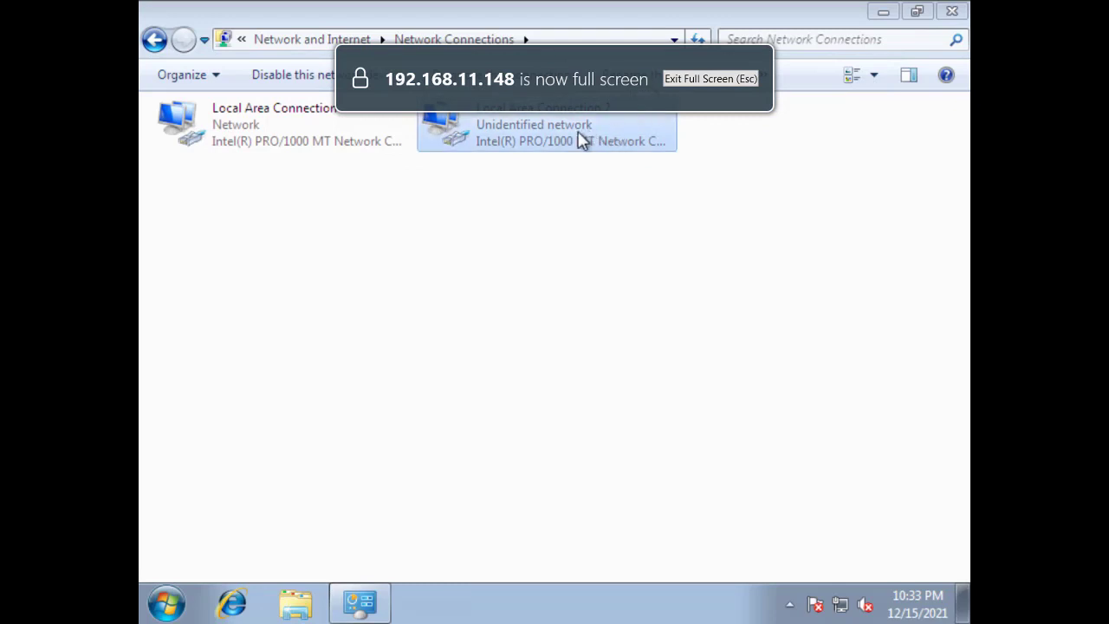
- Check the IPv4 settings of Local Area Connection 2 in the guest, minimize Network Connections and leave the full-screen console
right_click(471, 134)
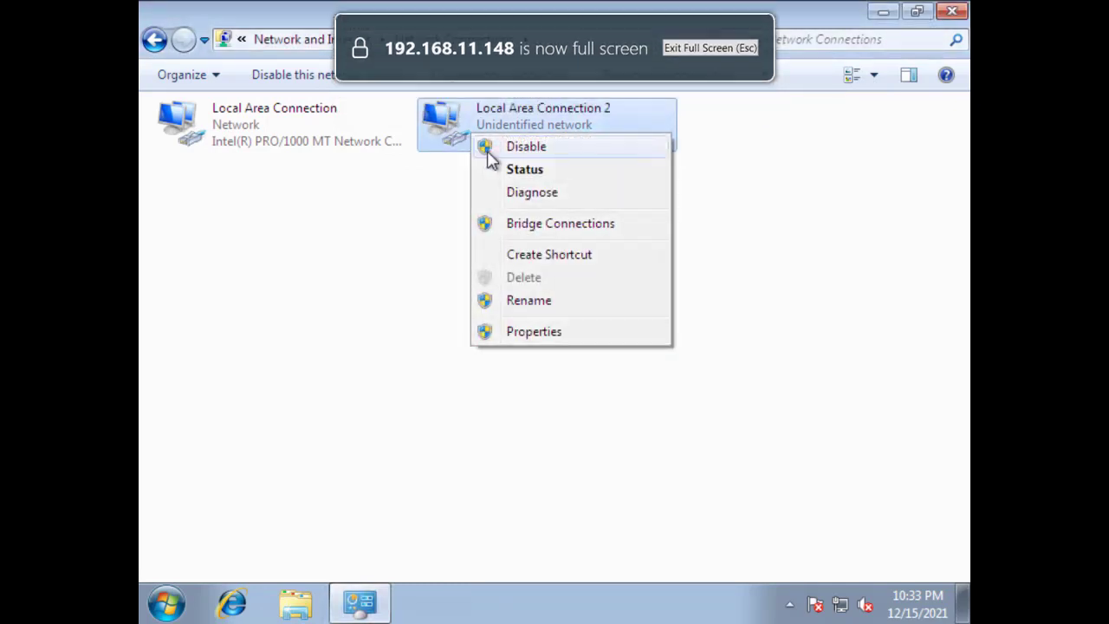
click(523, 333)
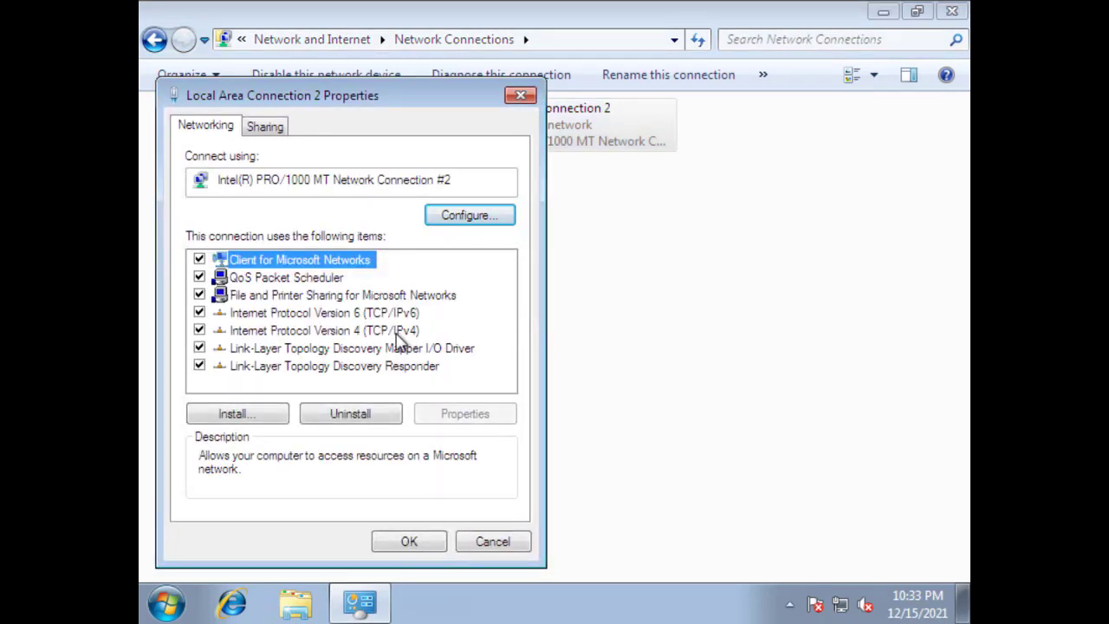
click(388, 337)
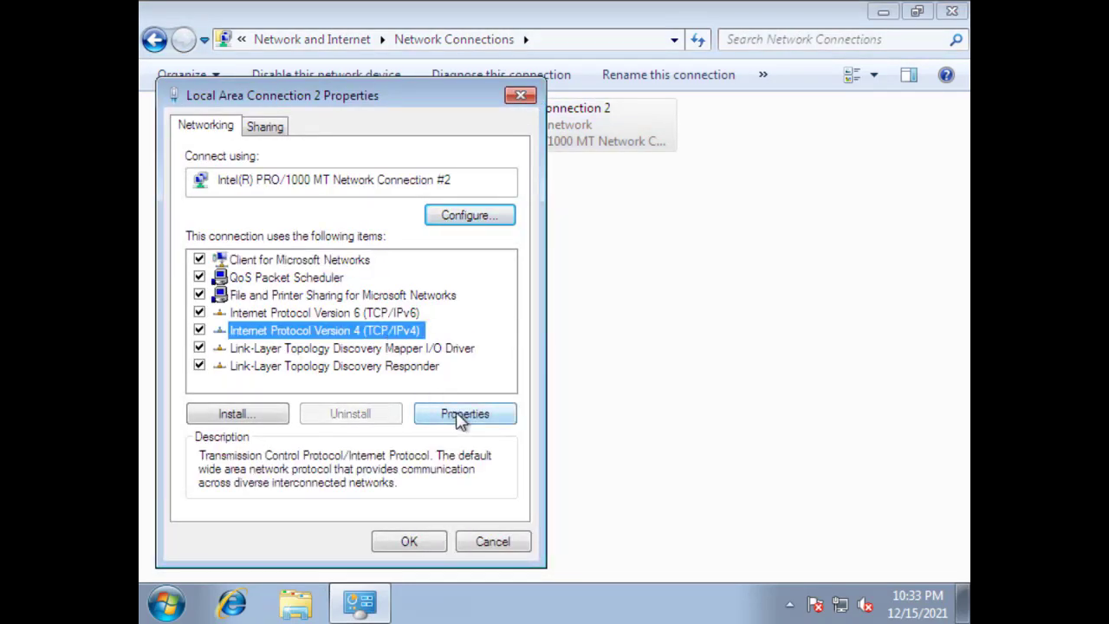
click(460, 418)
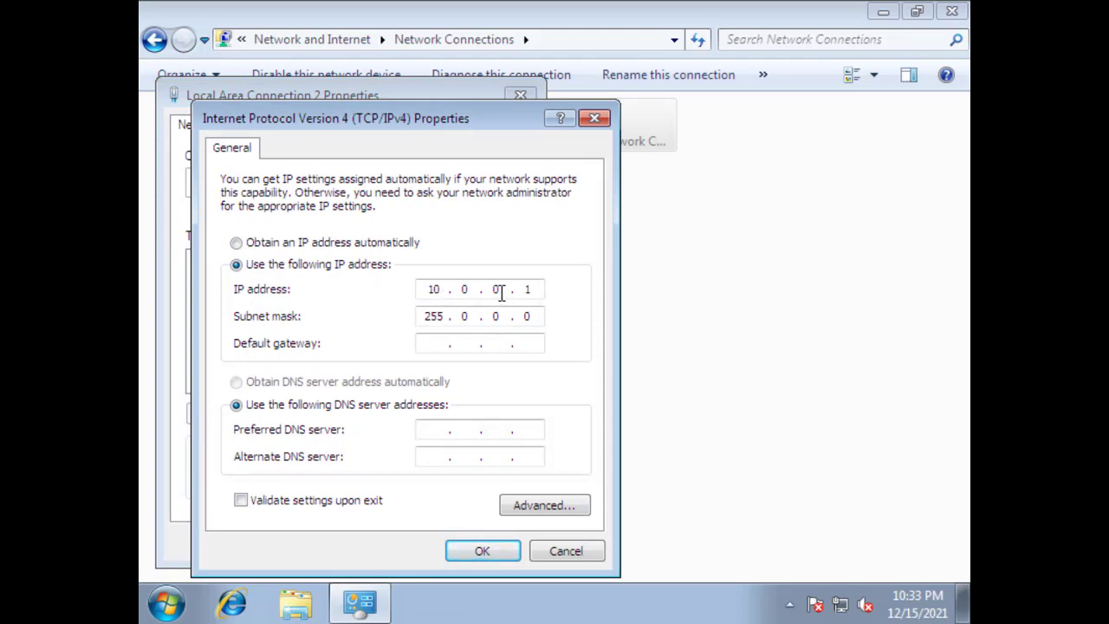
click(485, 553)
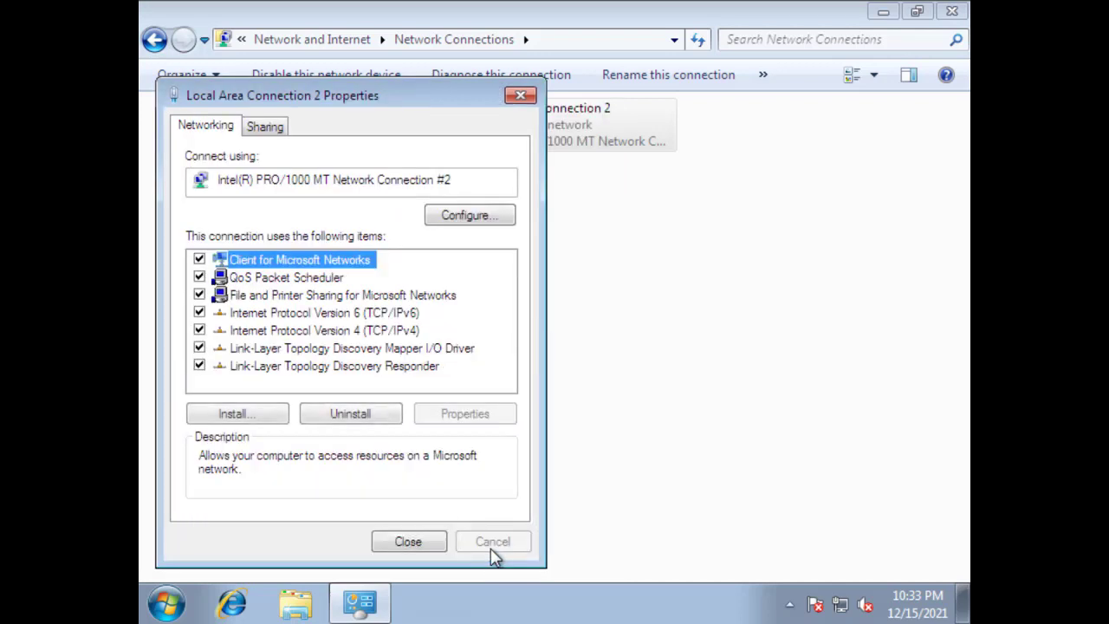
click(408, 541)
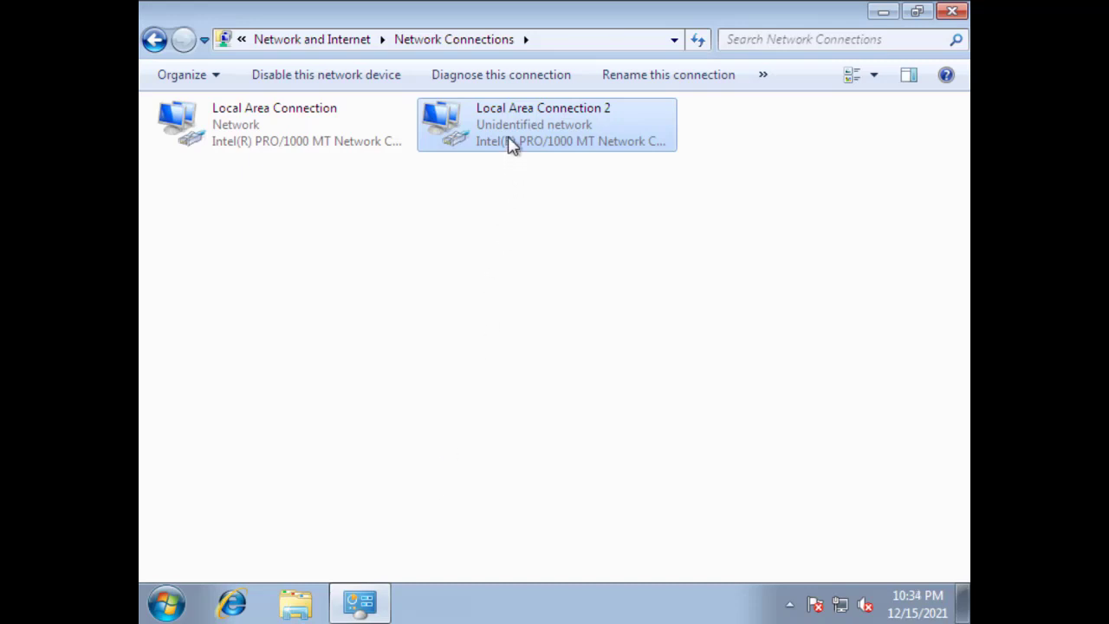
click(884, 12)
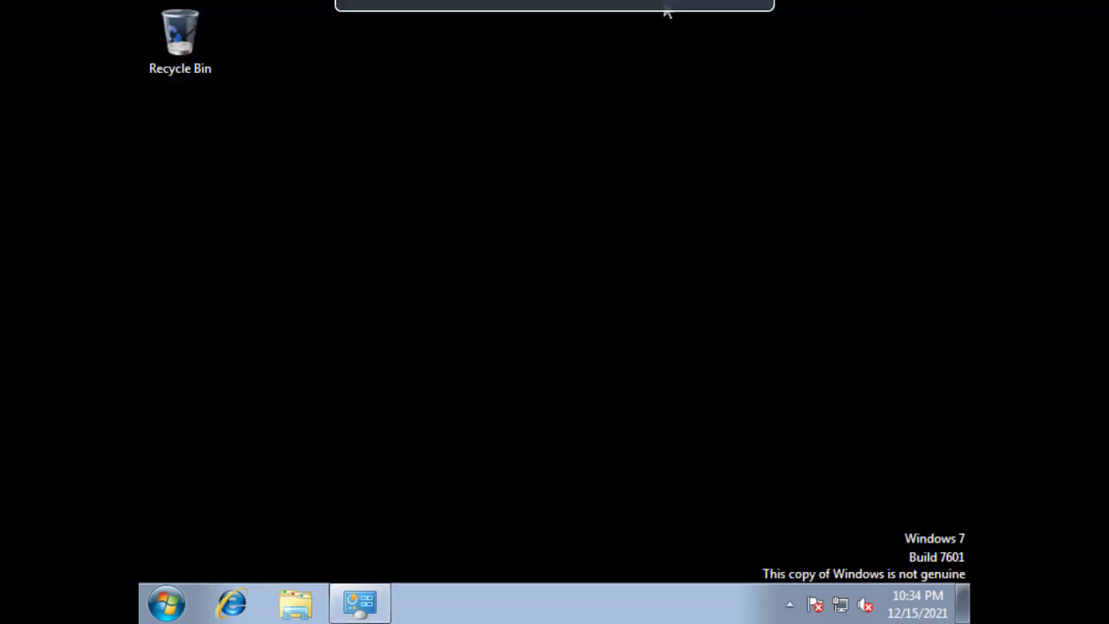
key(Escape)
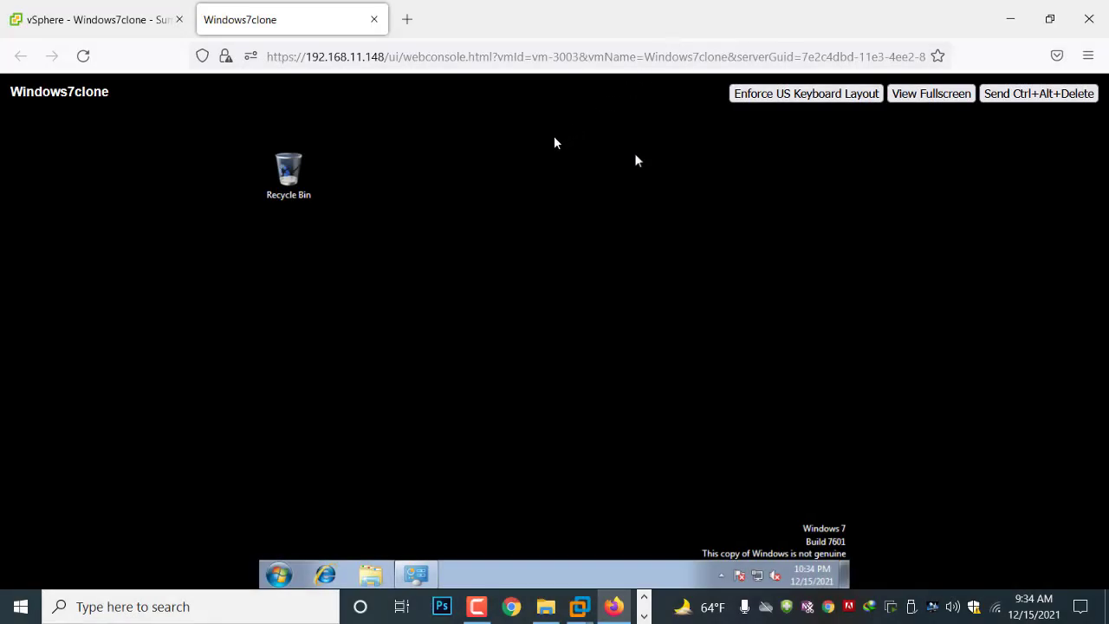
- On host 192.168.11.138, begin adding a virtual machine port group for a standard switch, with a new standard switch as its target
click(69, 30)
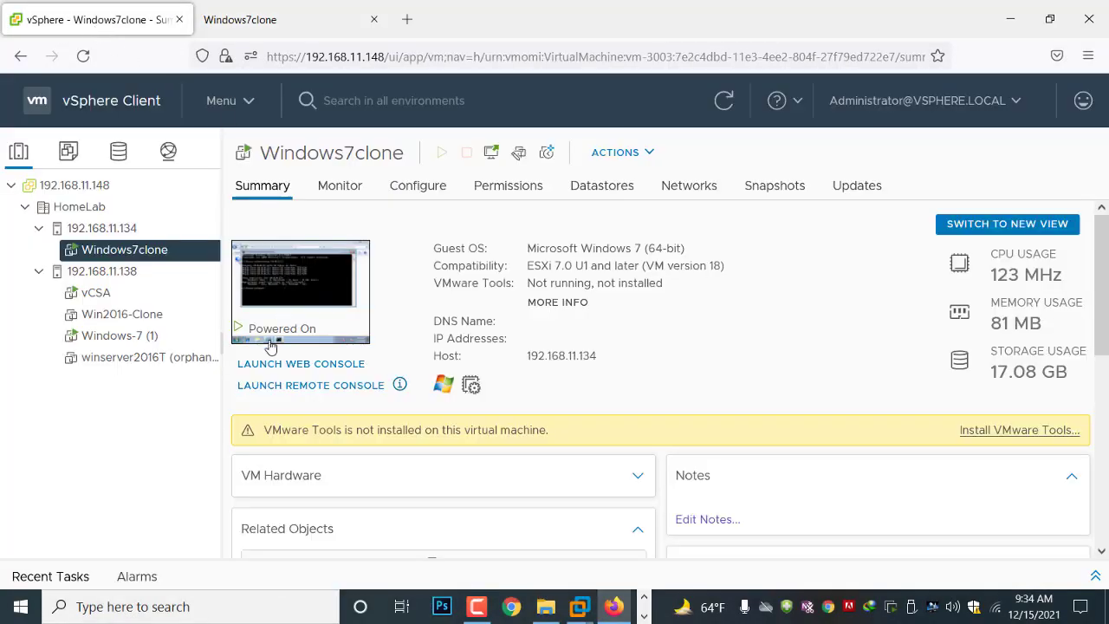
click(122, 278)
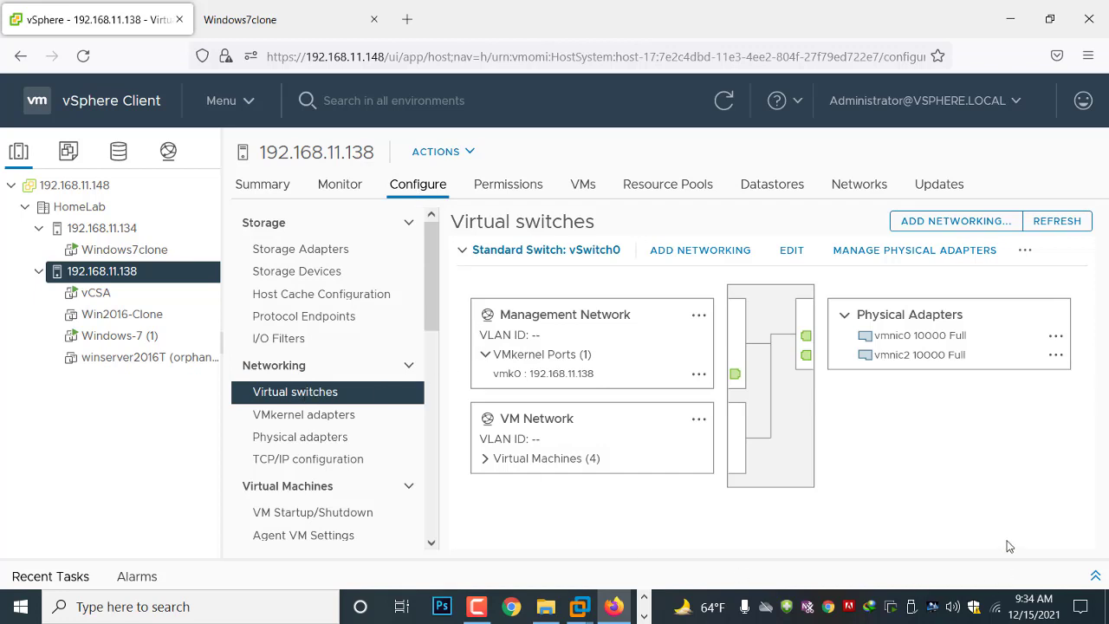
click(702, 253)
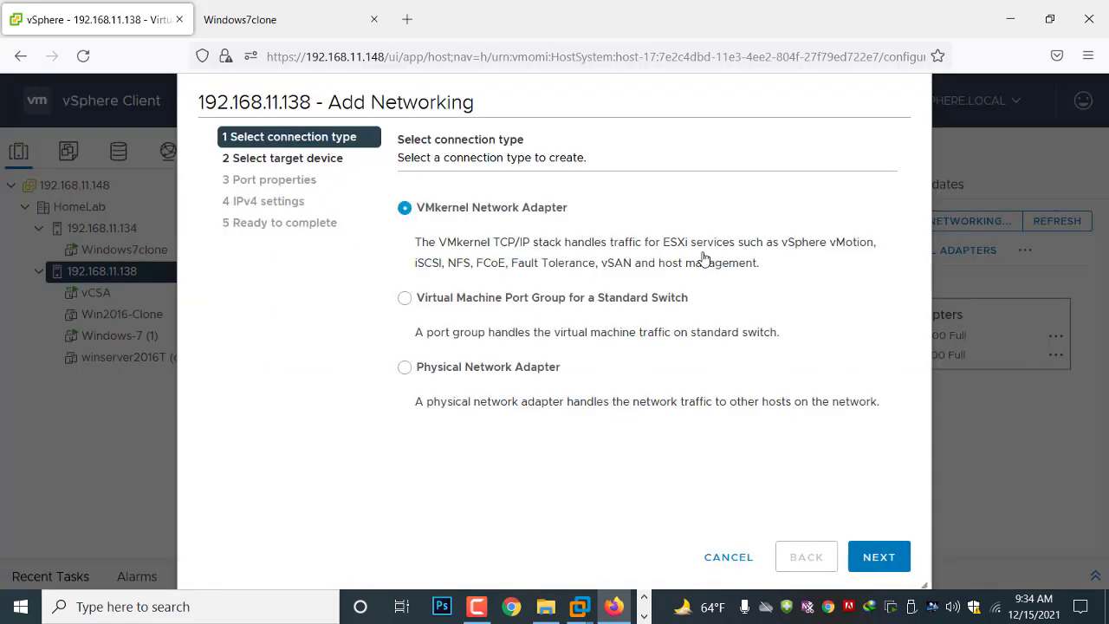
click(424, 303)
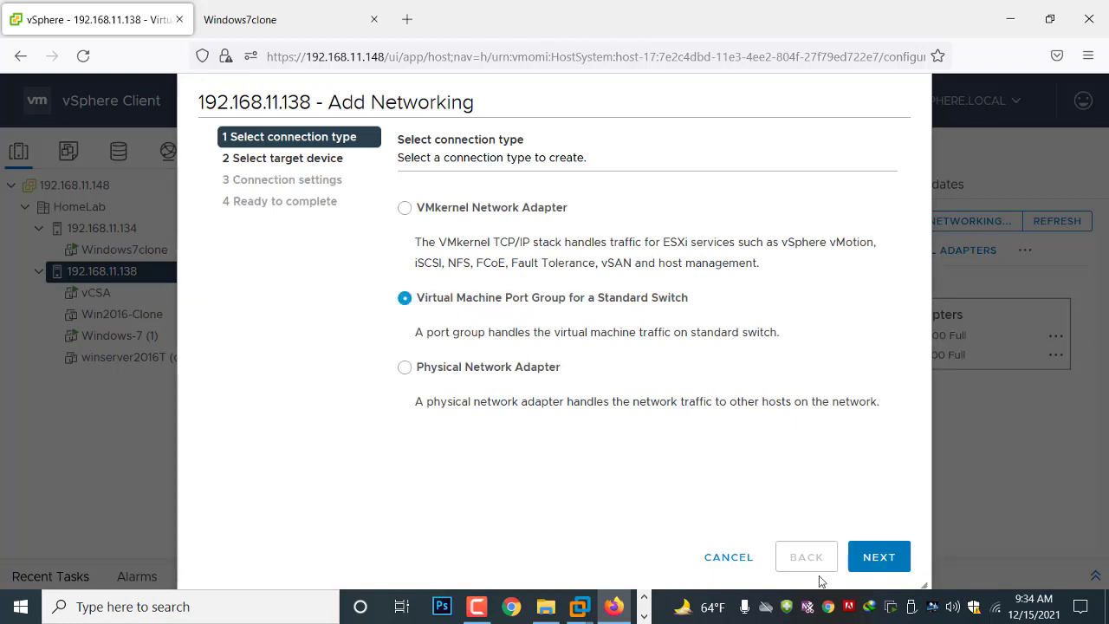
click(877, 559)
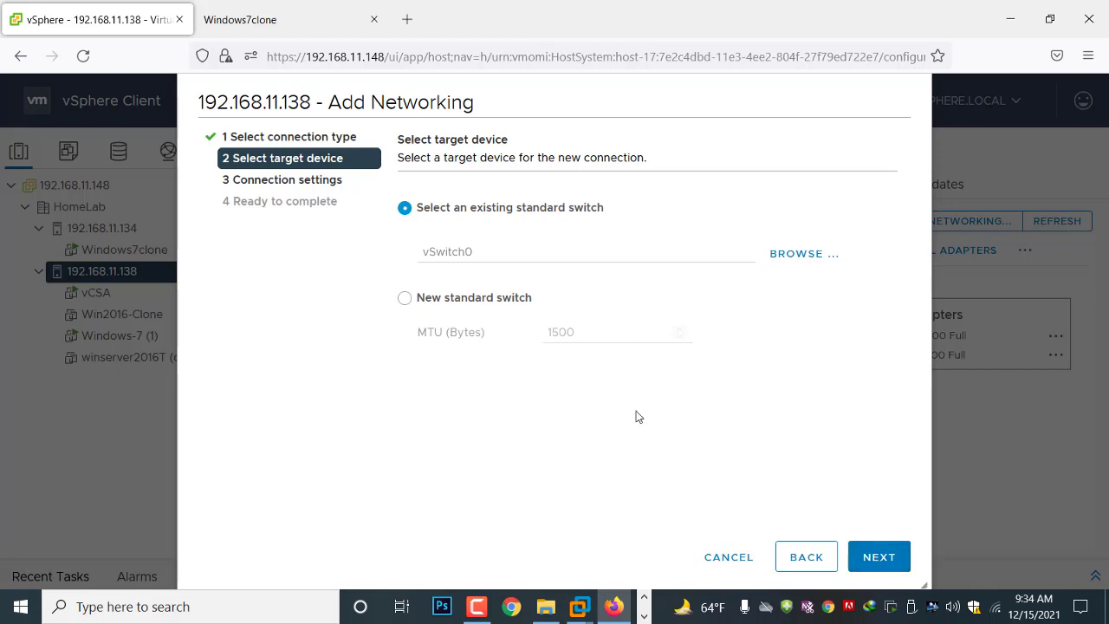
click(406, 299)
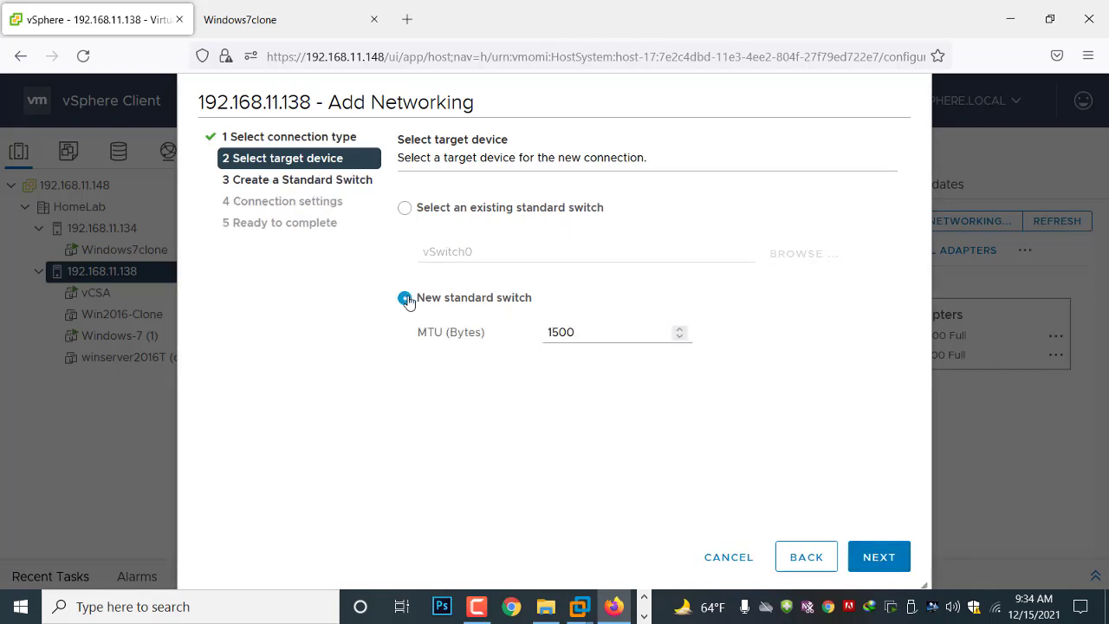
click(869, 559)
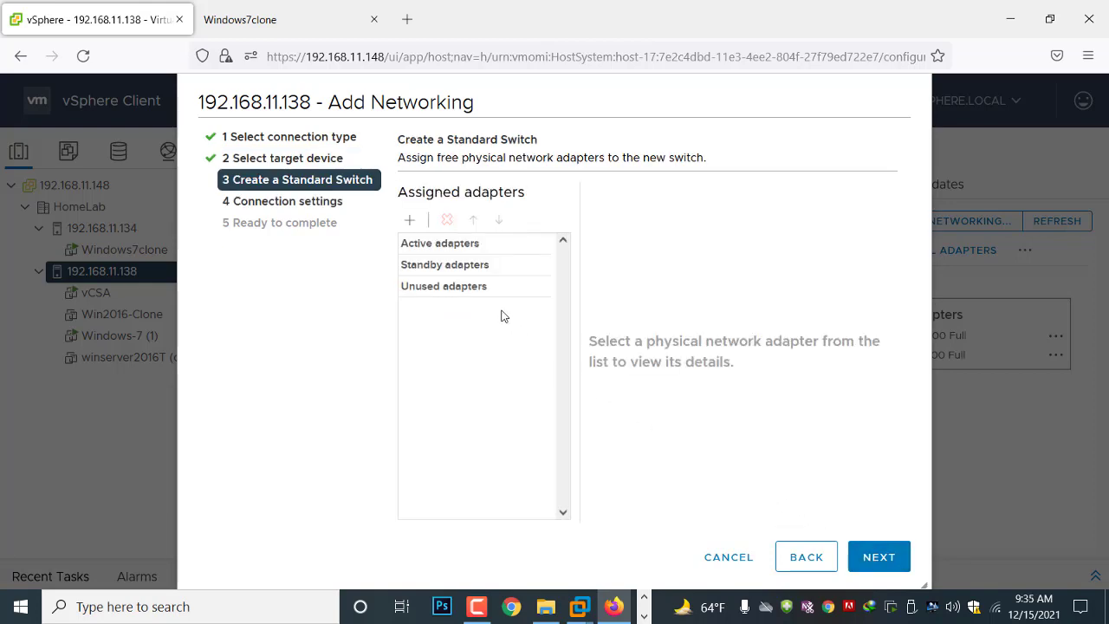
- Assign vmnic1 as the new switch's active adapter and create the port group with the network label Private
click(410, 220)
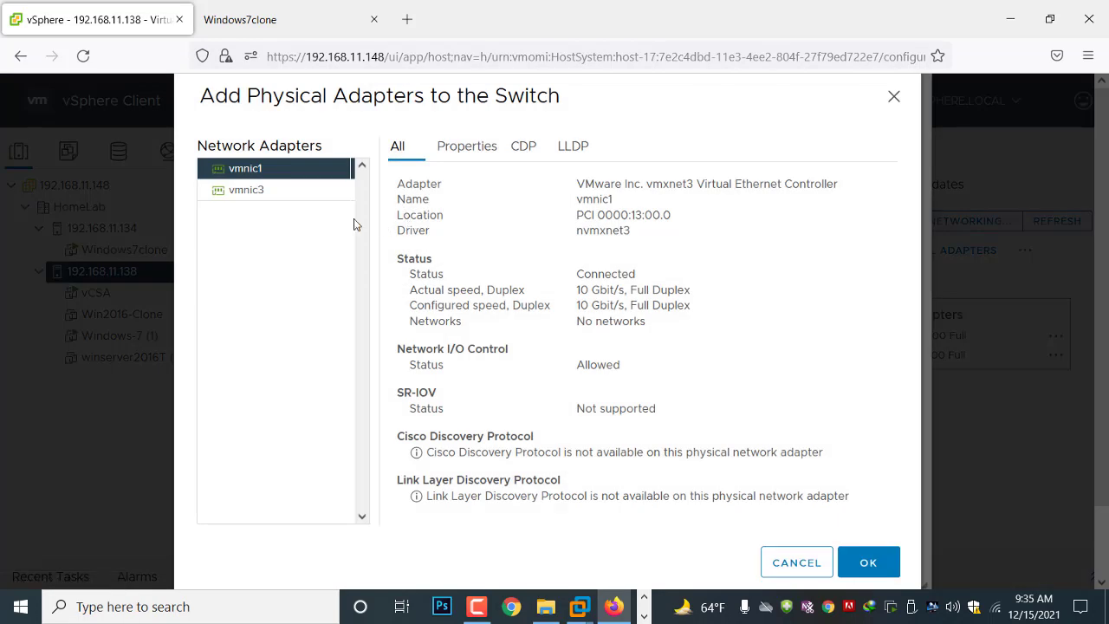
click(870, 564)
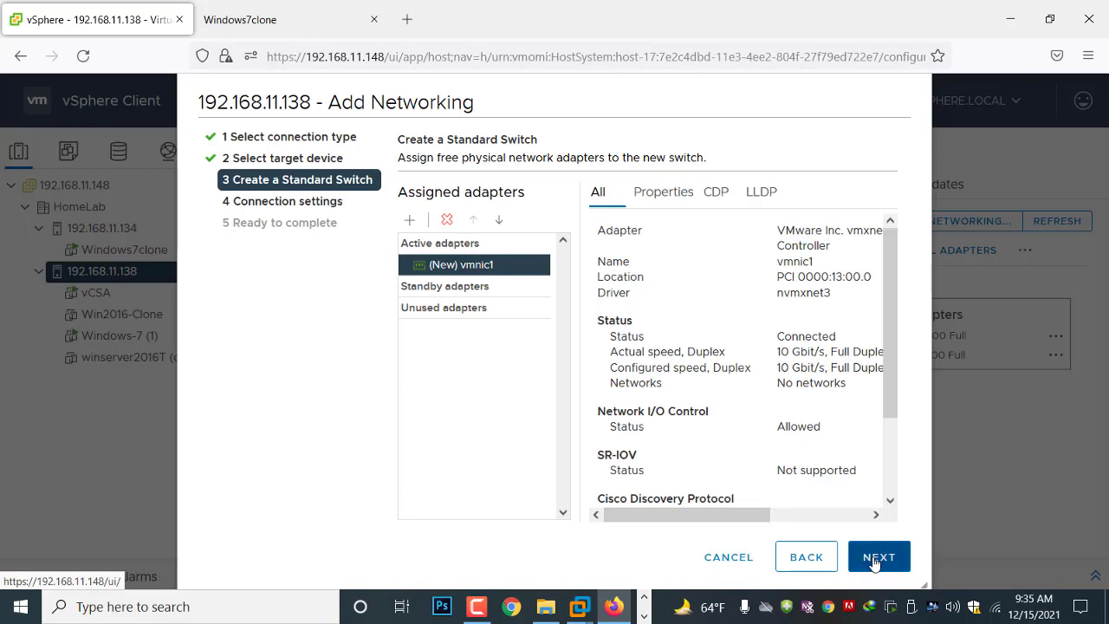
click(875, 562)
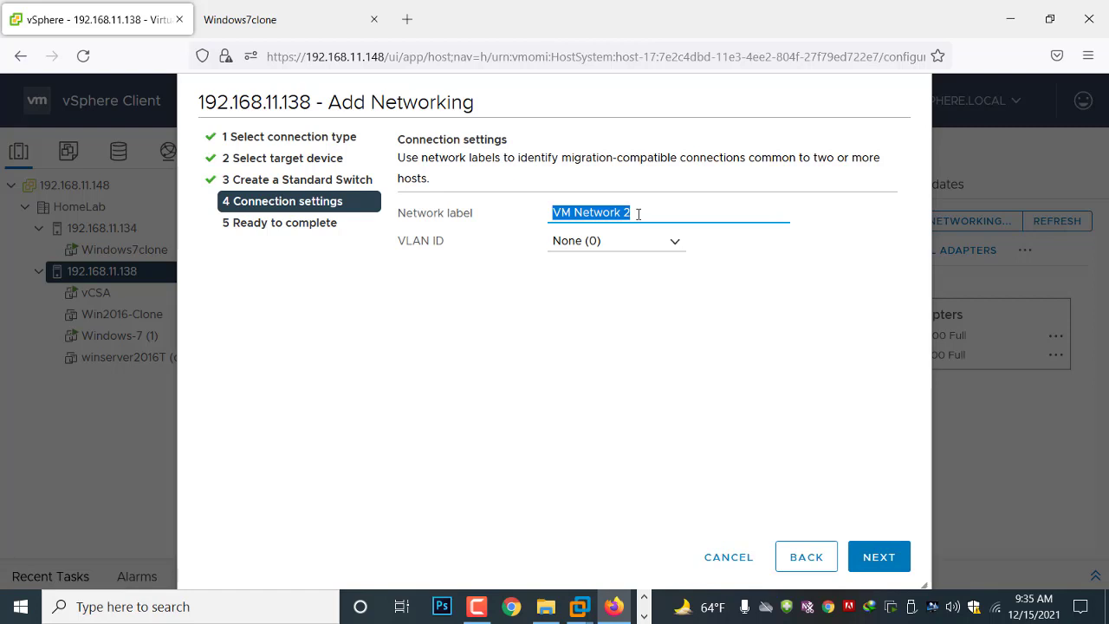
text(Private)
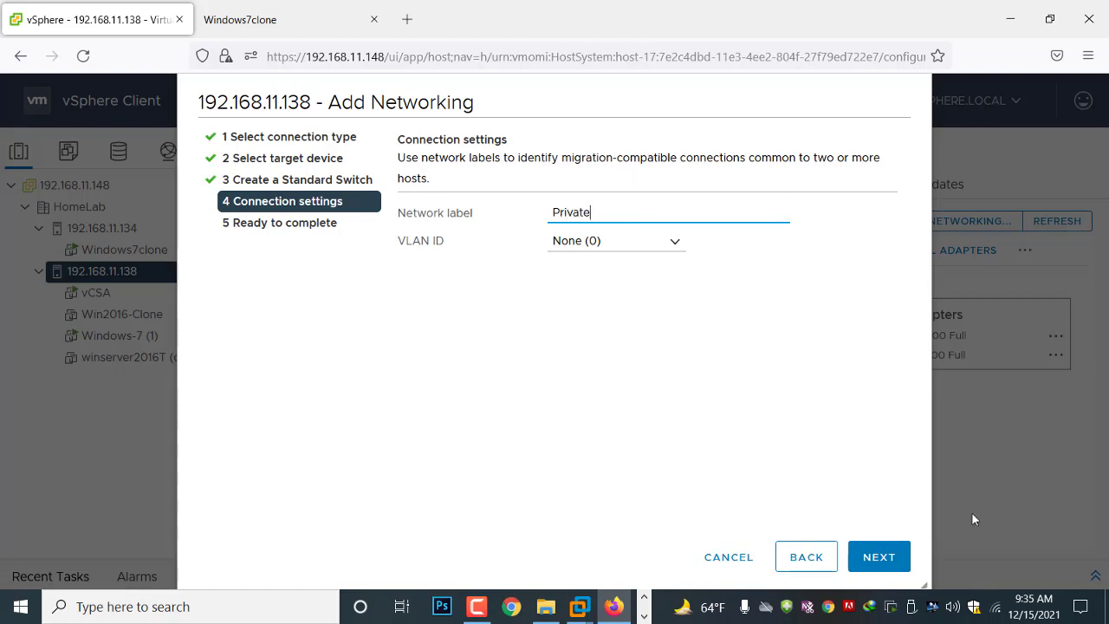
click(879, 560)
click(878, 558)
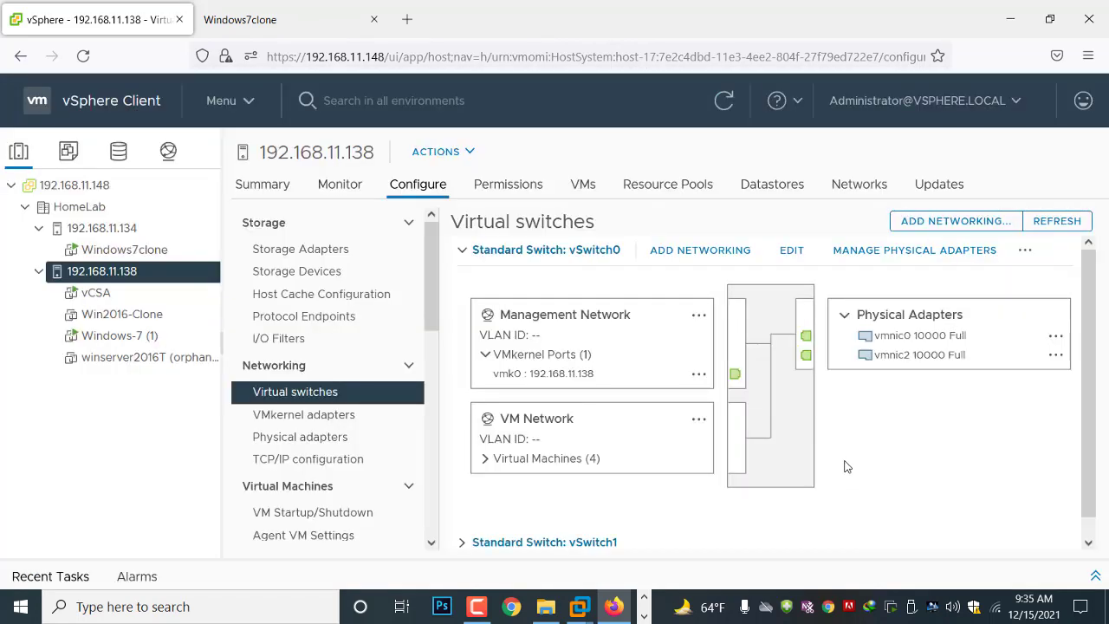
- Expand the newly created standard switch to examine its port group and physical adapter, and skip the break reminder
scroll(836, 468, down, 1)
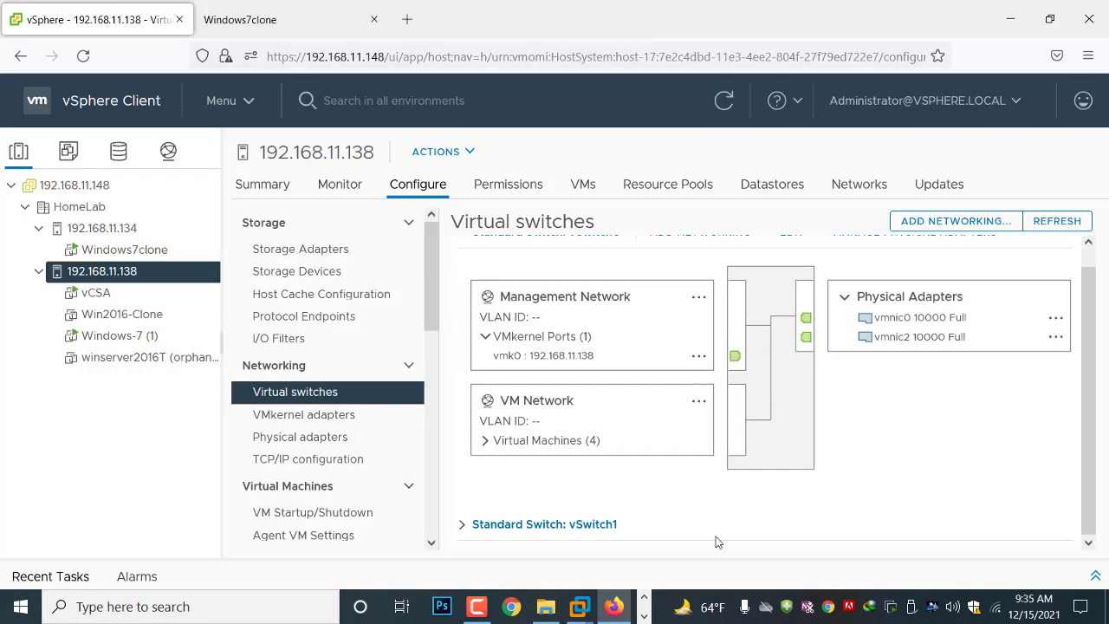
click(462, 526)
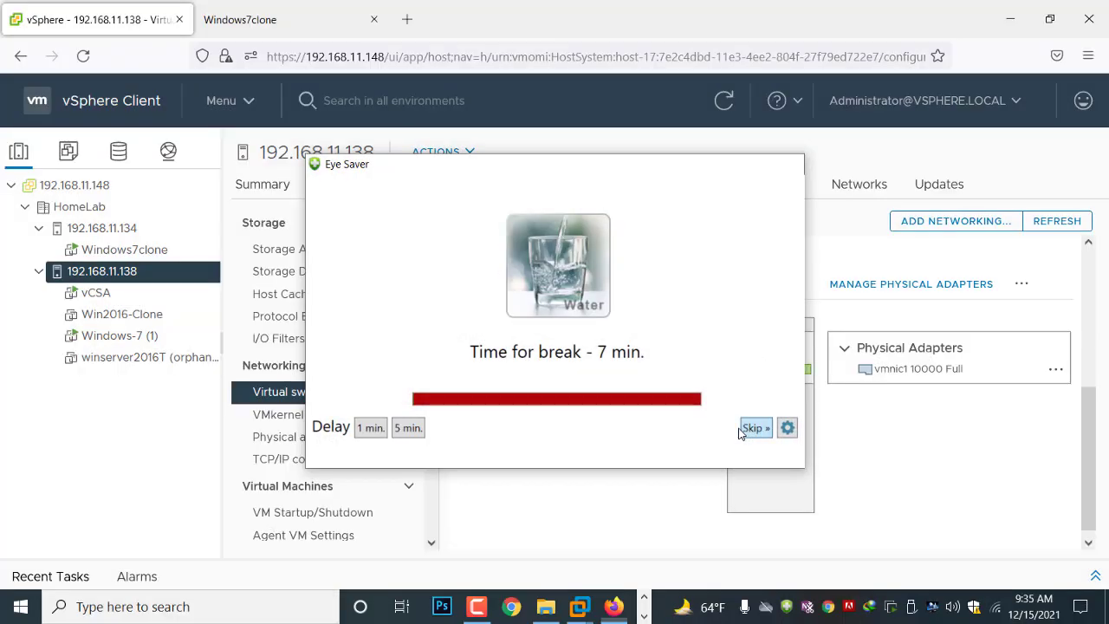
click(754, 429)
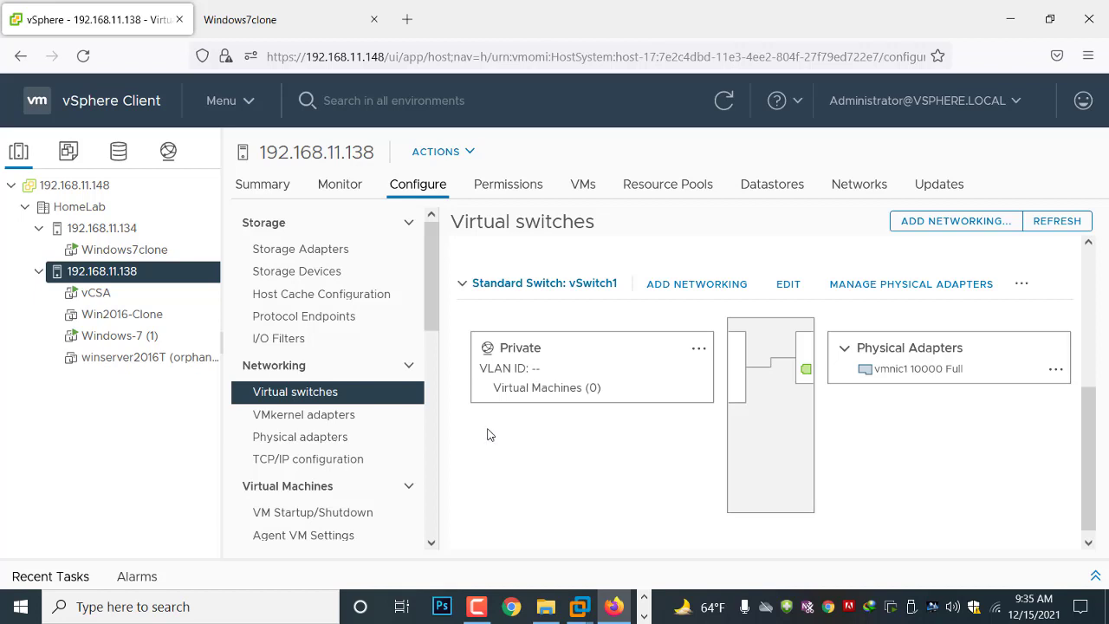
- Add a new network adapter to the Windows-7 (1) virtual machine in its hardware settings
click(119, 337)
right_click(121, 339)
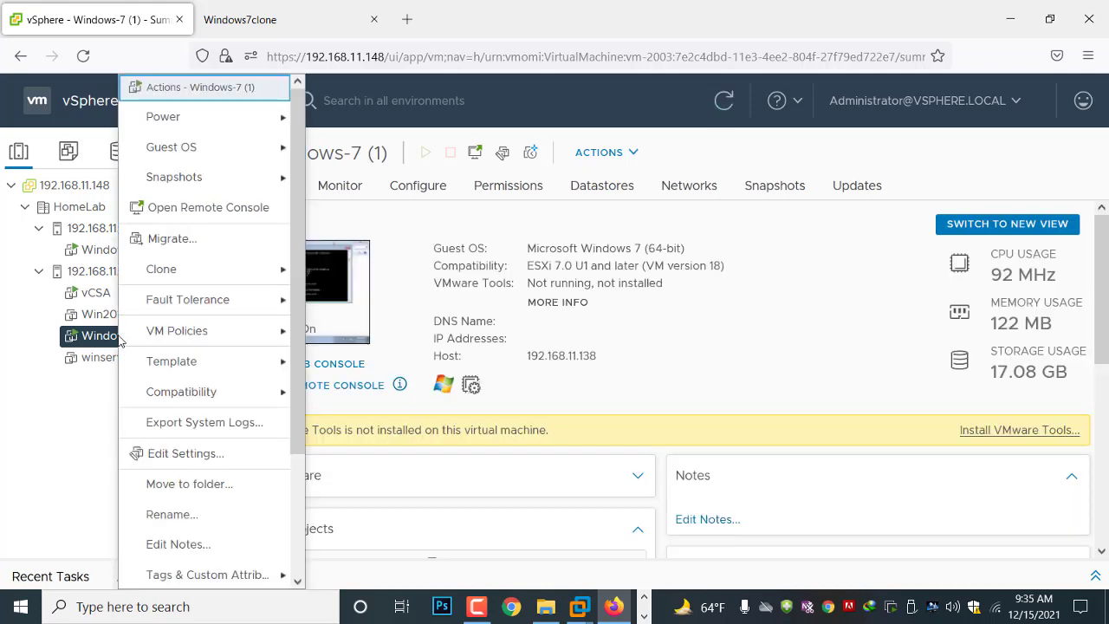
click(174, 455)
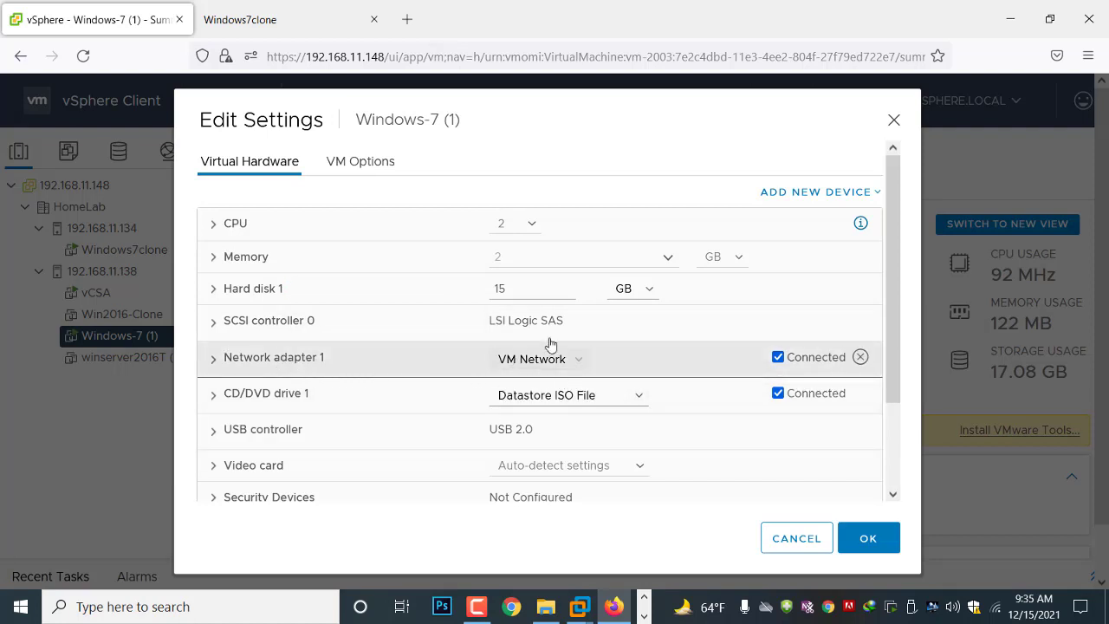
click(806, 195)
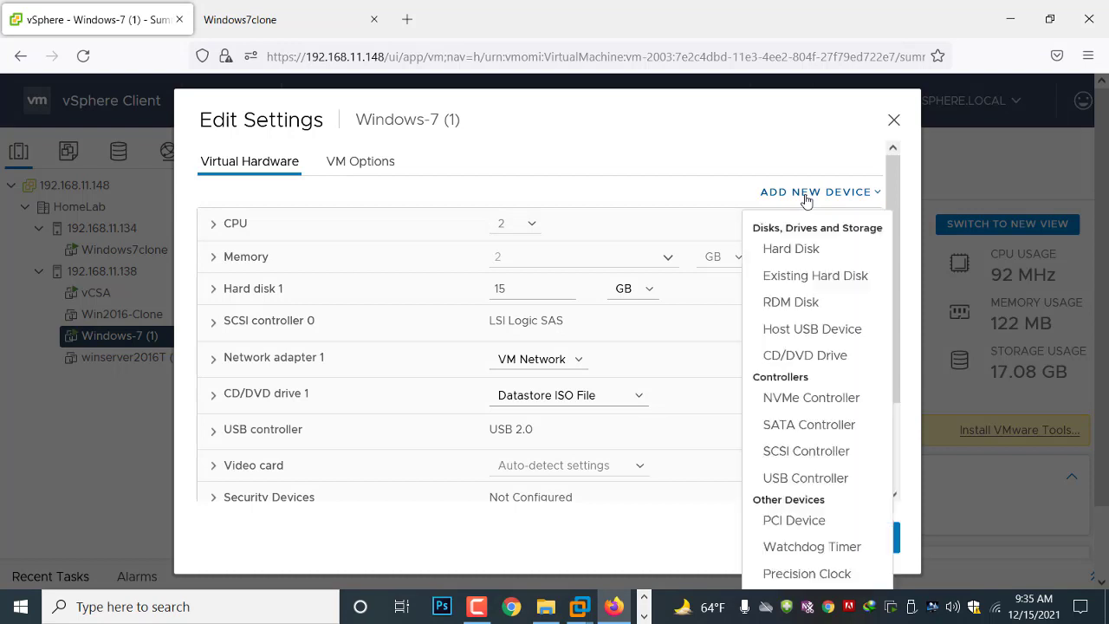
scroll(810, 425, down, 2)
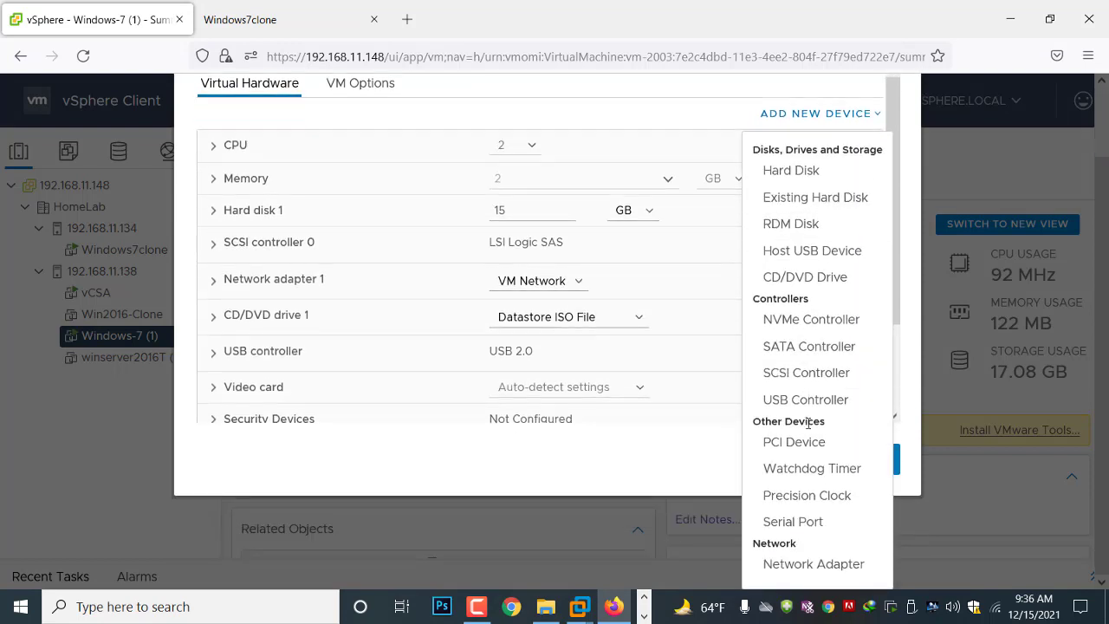
click(819, 564)
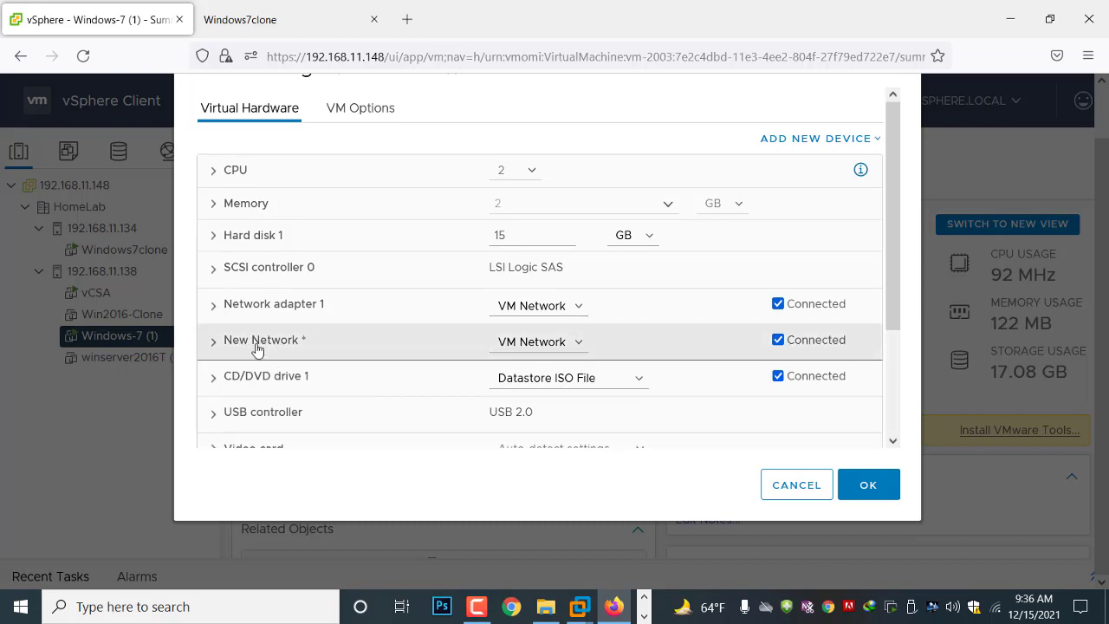
- Connect the new network adapter of Windows-7 (1) to the Private network and save the virtual machine settings
click(578, 343)
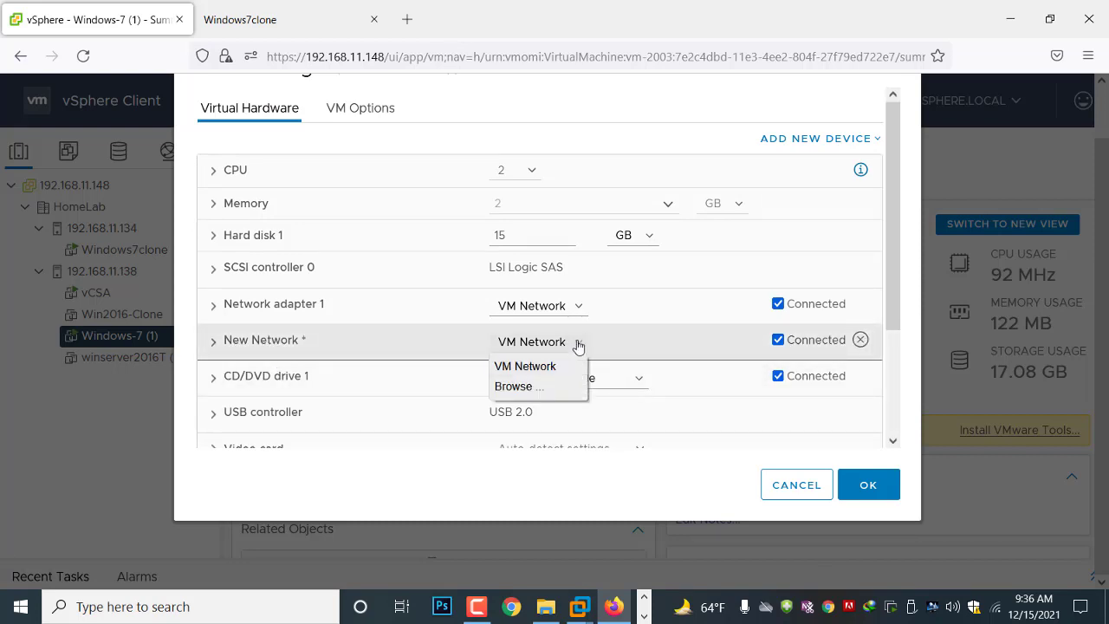
click(517, 387)
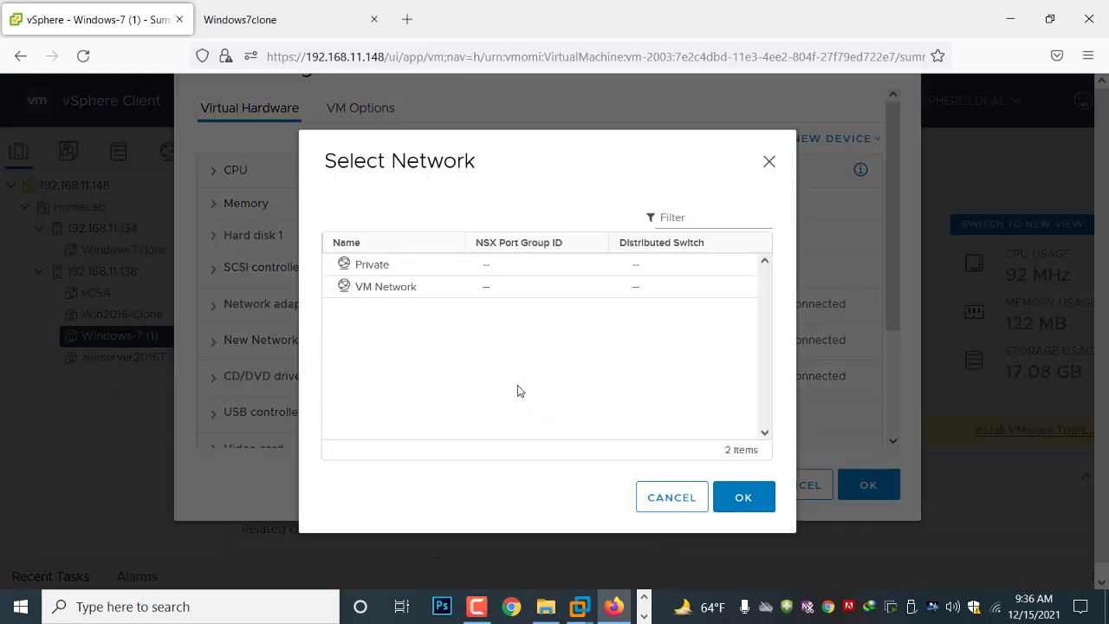
click(368, 269)
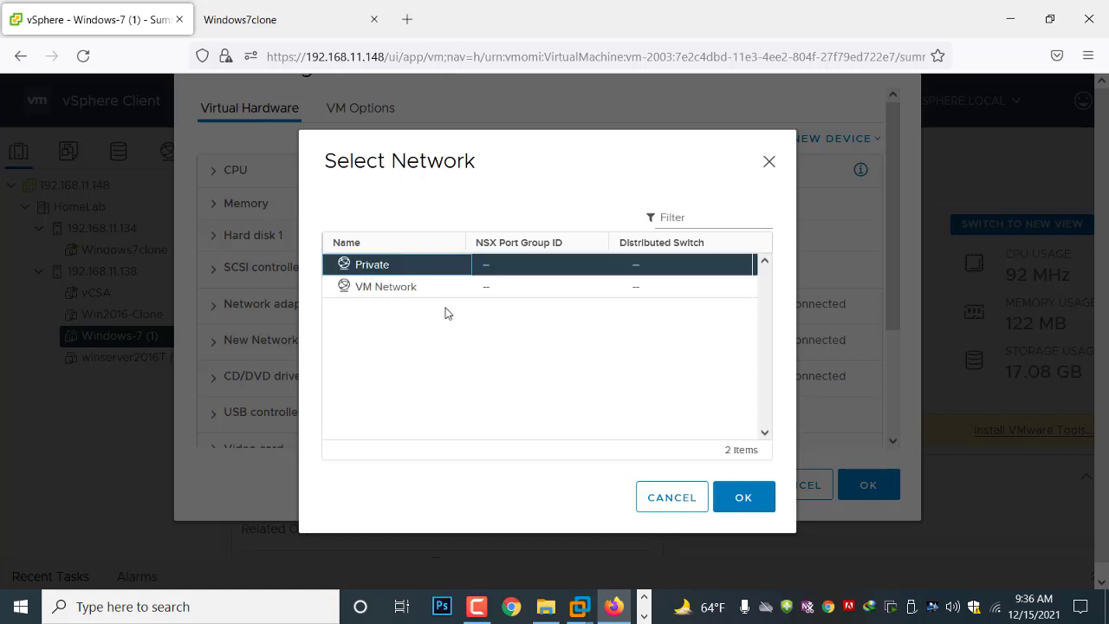
click(748, 500)
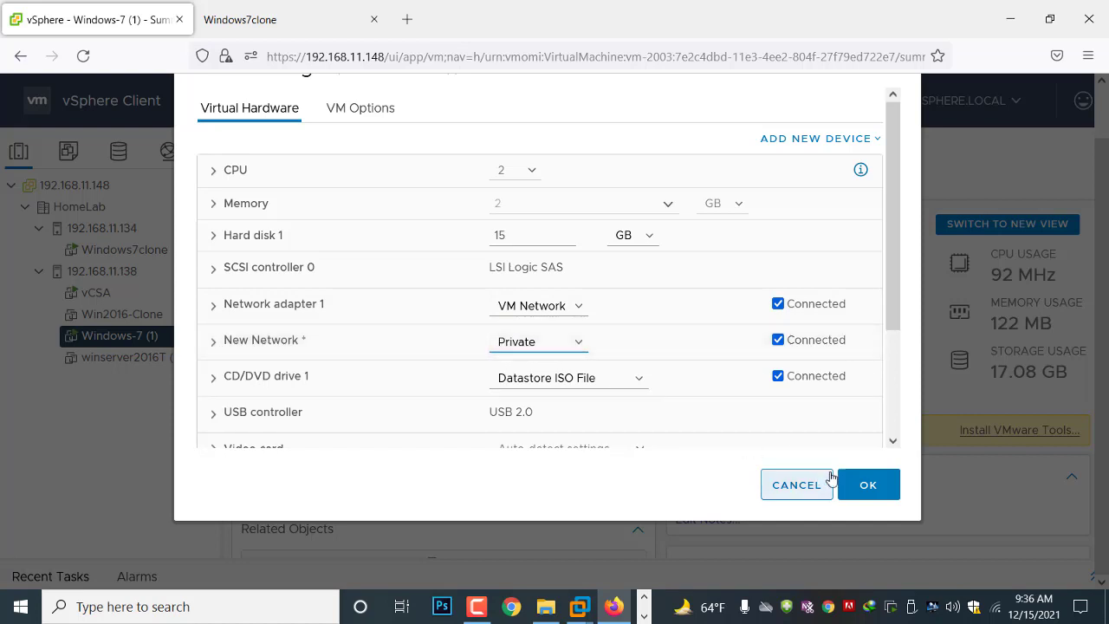
click(854, 486)
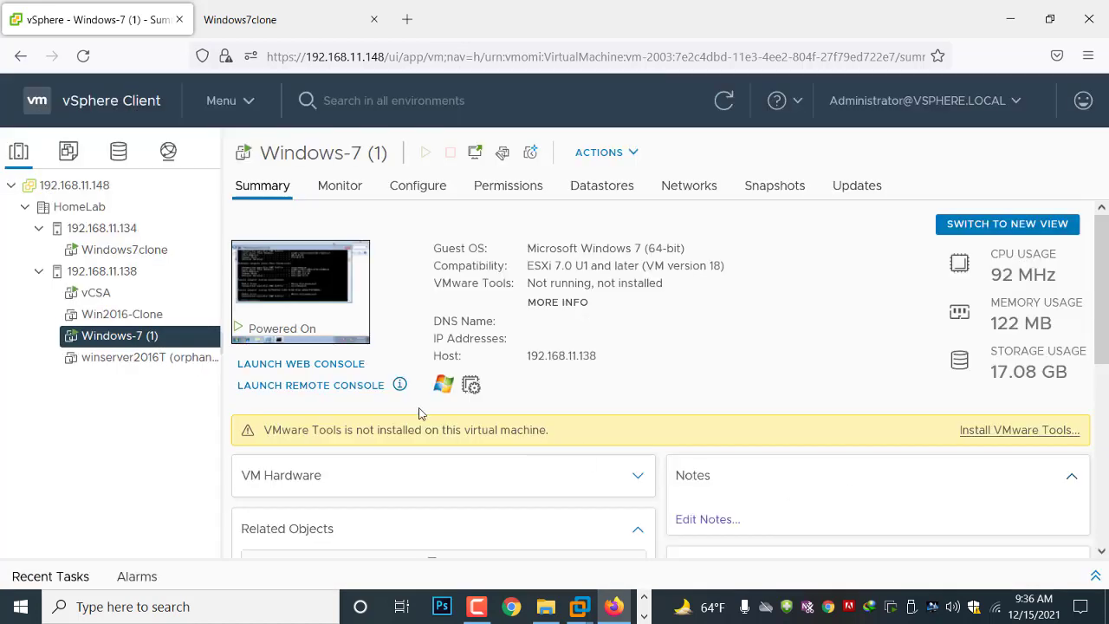
- Open the Windows-7 (1) web console in full screen and close the Command Prompt window in the guest
right_click(111, 338)
click(43, 397)
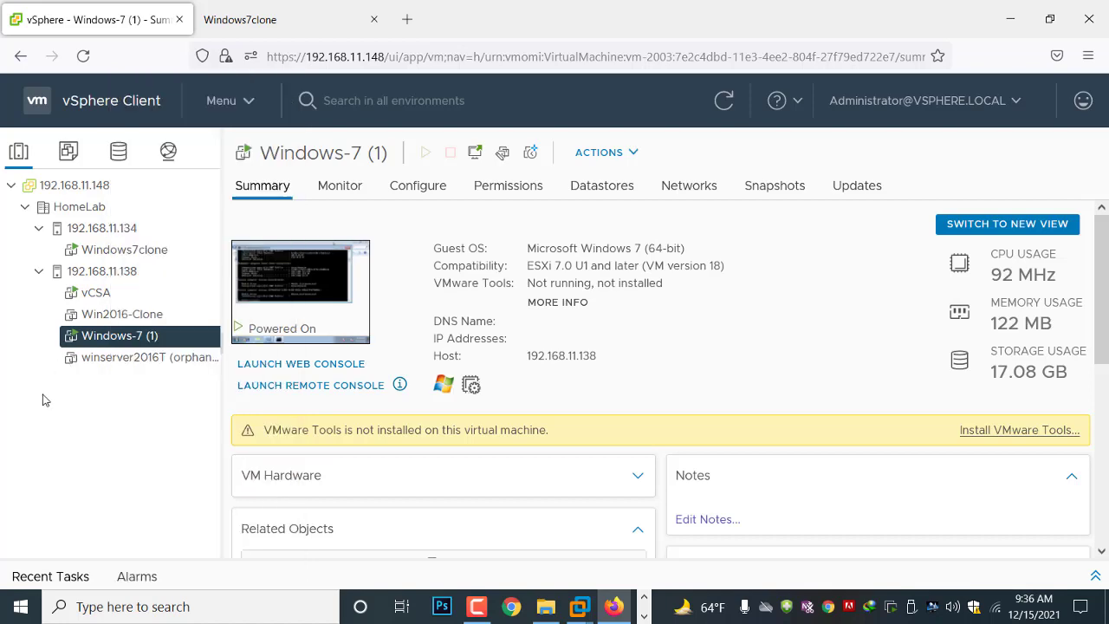
click(274, 288)
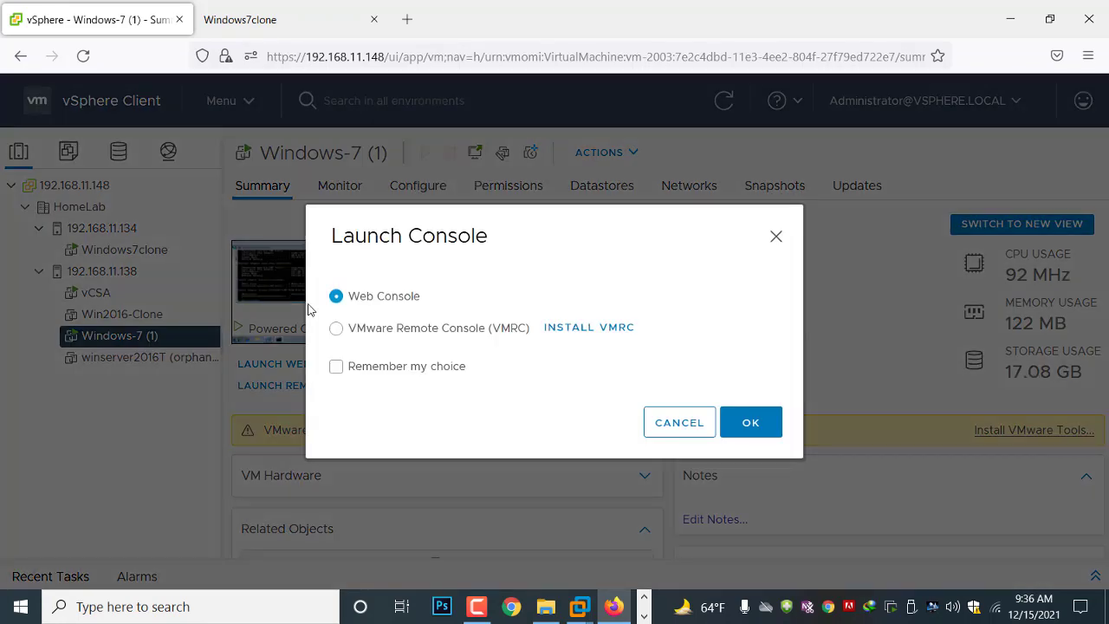
click(737, 430)
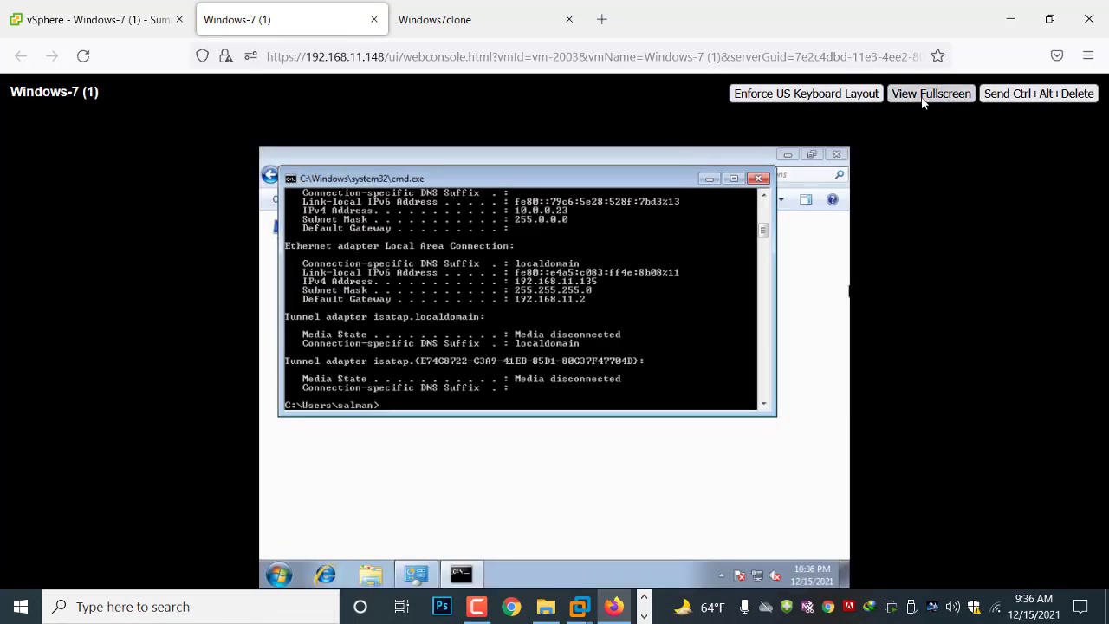
click(954, 94)
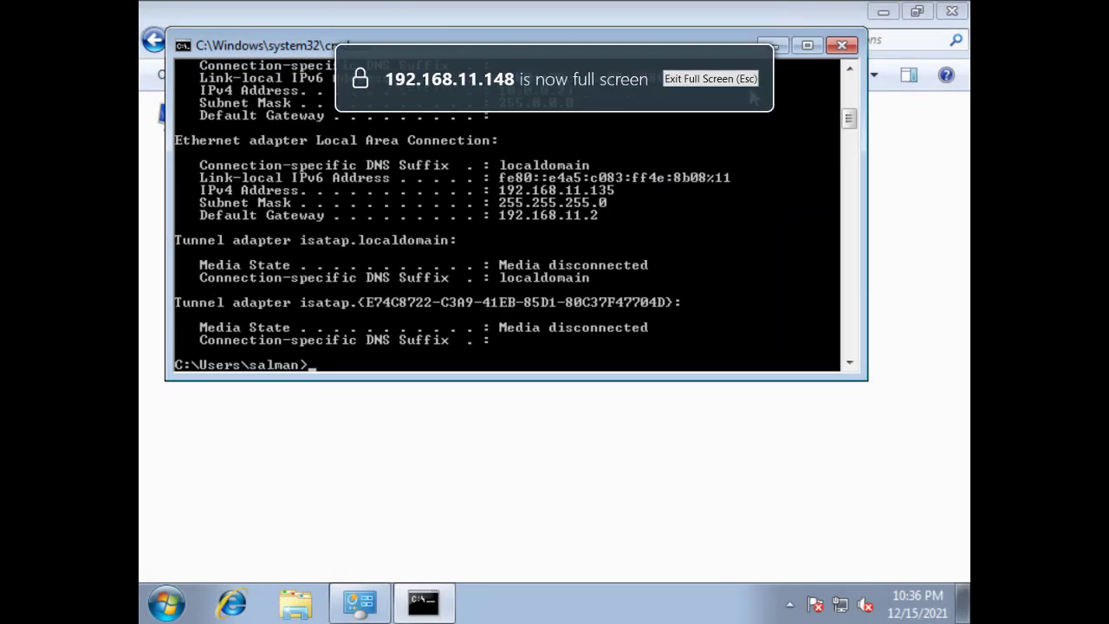
click(841, 47)
- Check the static IPv4 address and subnet mask of Local Area Connection 2 in the Windows-7 (1) guest and accept the IPv4 properties
click(501, 151)
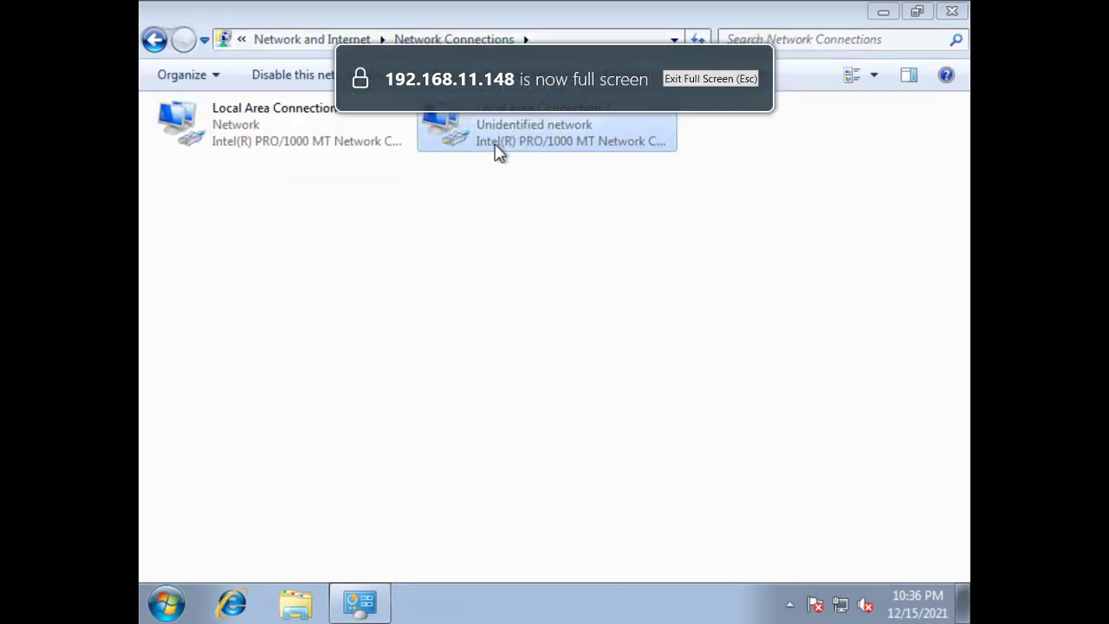
right_click(489, 146)
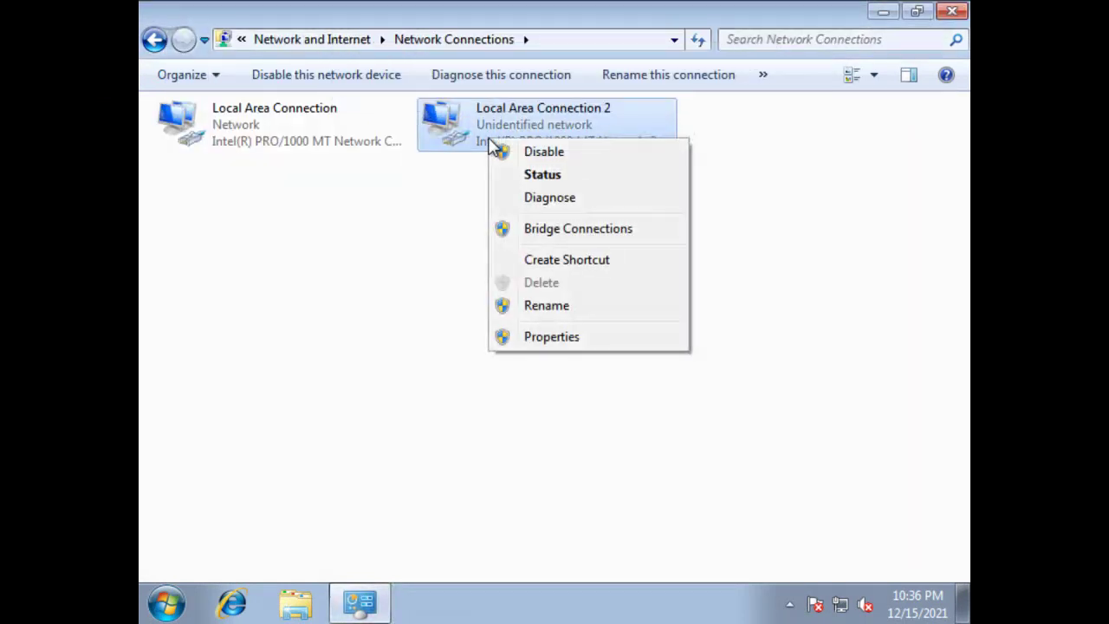
click(572, 340)
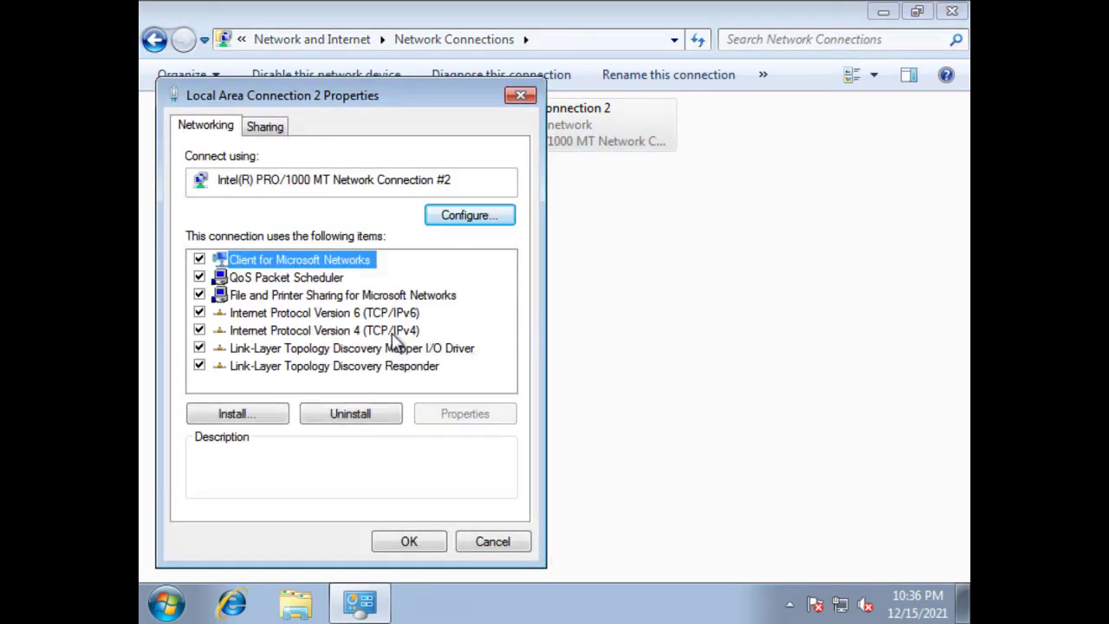
click(397, 332)
click(457, 414)
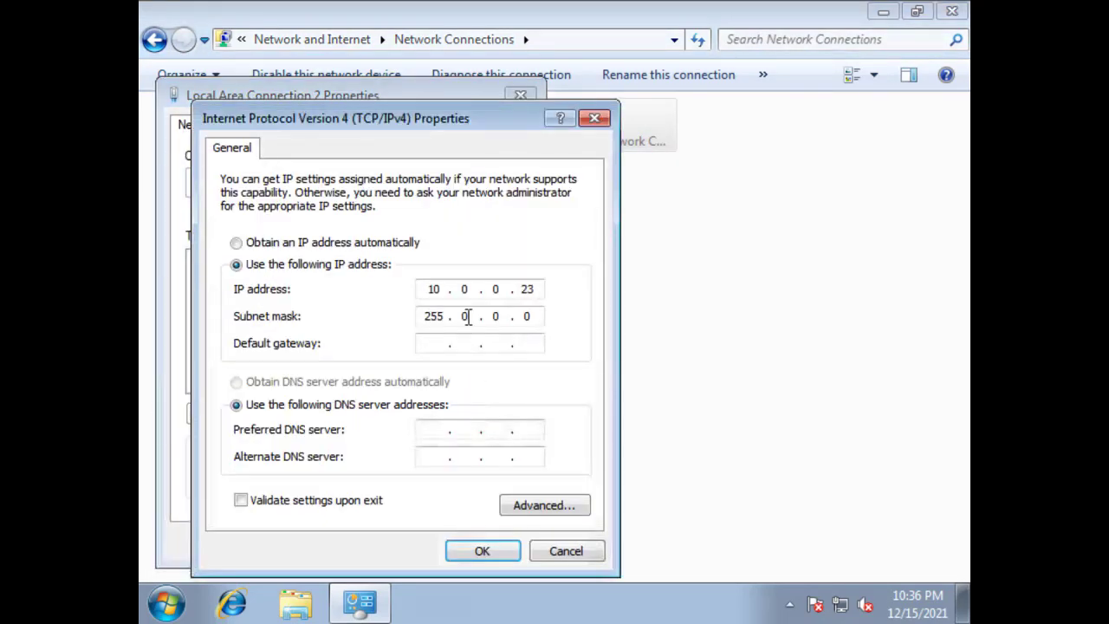
drag(518, 292, 567, 299)
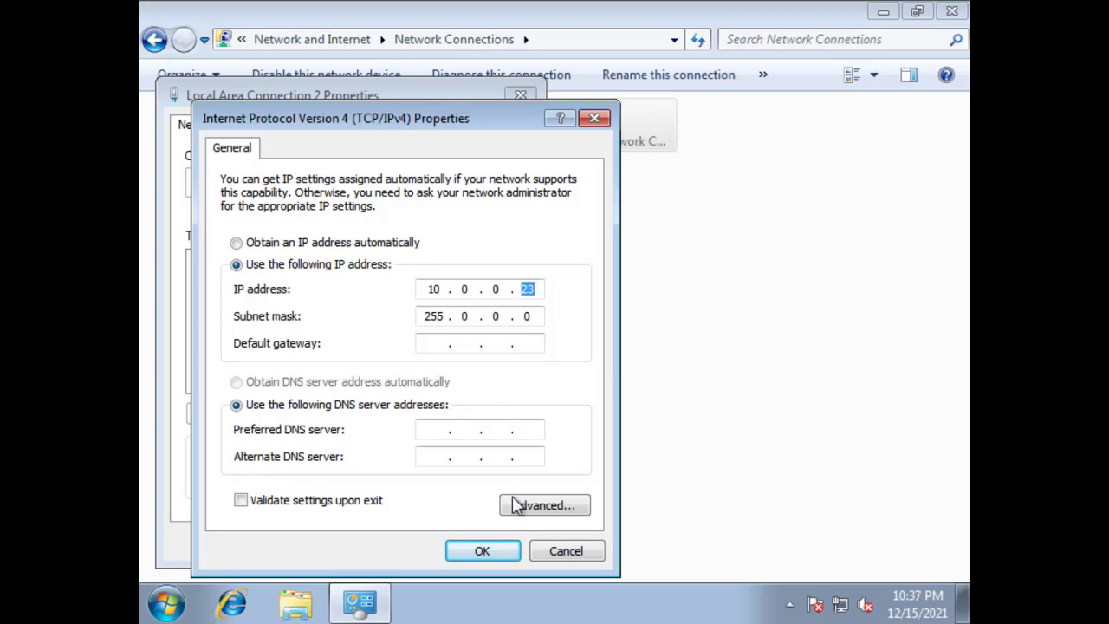
click(498, 553)
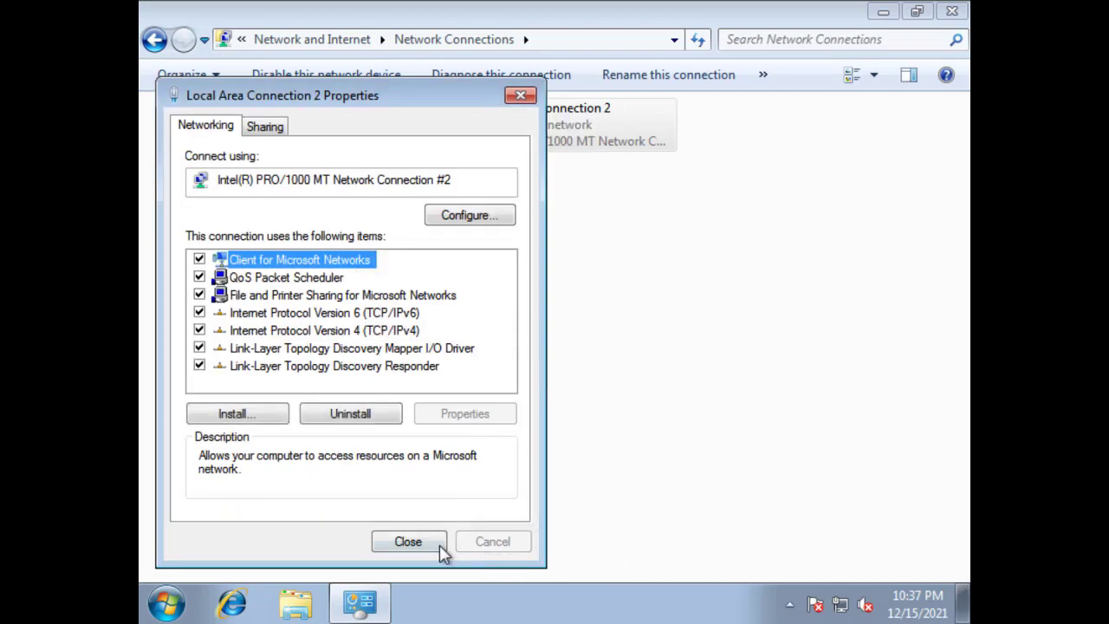
- Close the Local Area Connection 2 properties and ping 10.0.0.1 from a Command Prompt in the Windows-7 (1) guest
click(424, 545)
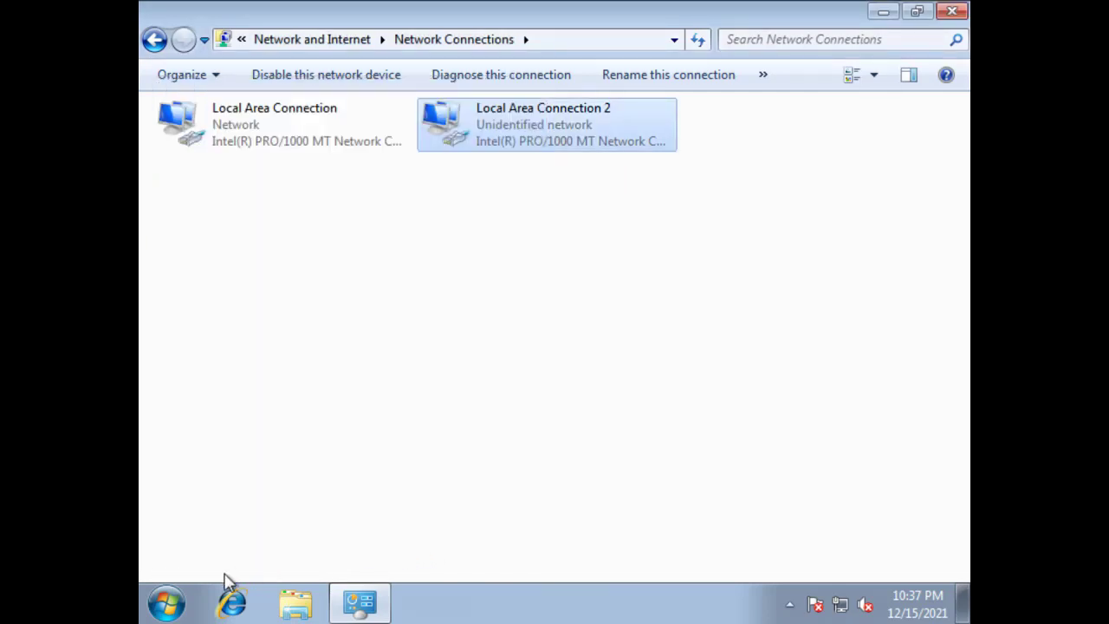
click(165, 604)
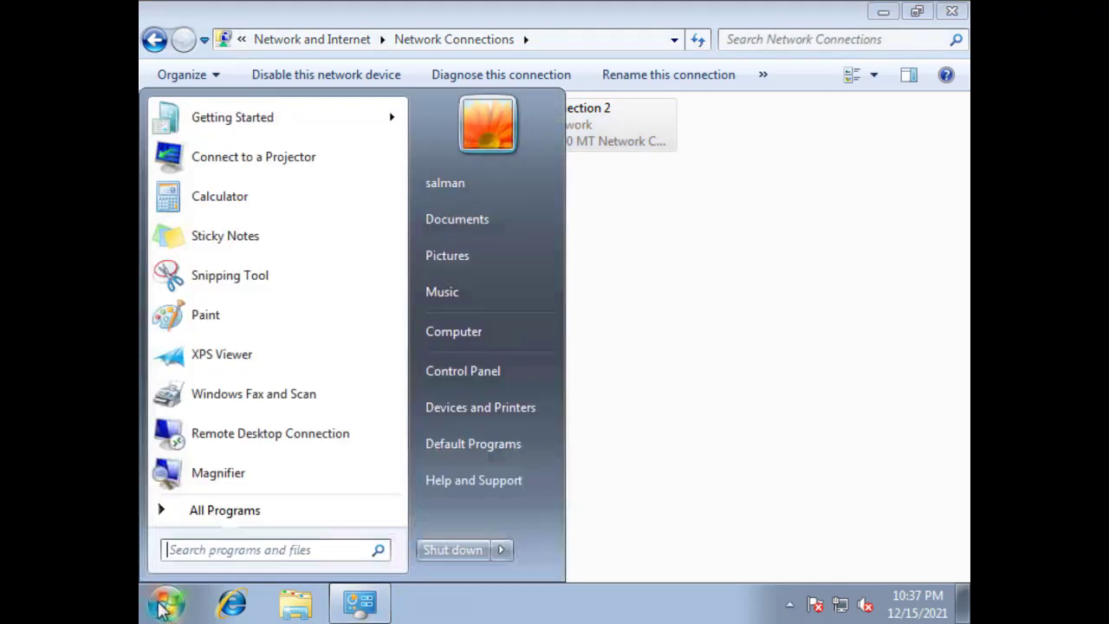
click(289, 556)
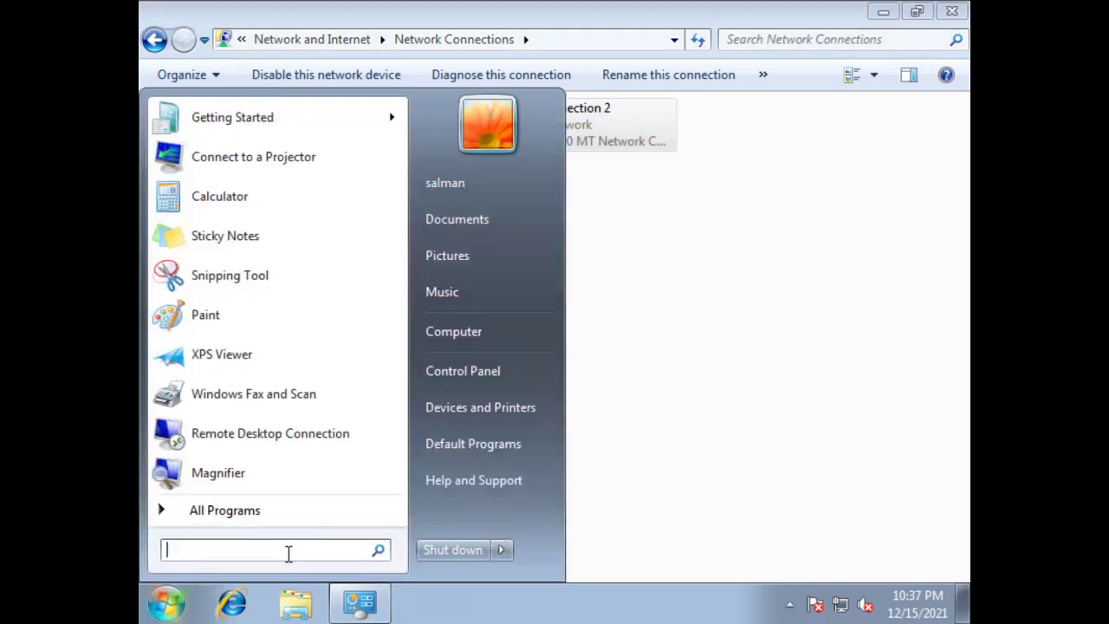
text(cmd)
key(Return)
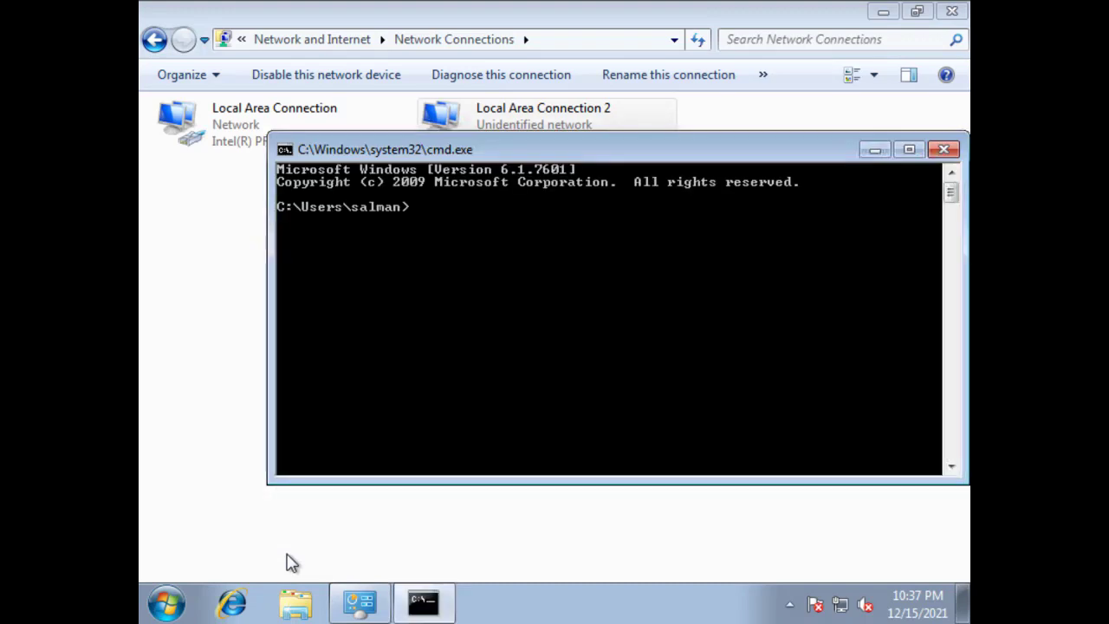
text(ping 10.0.0.)
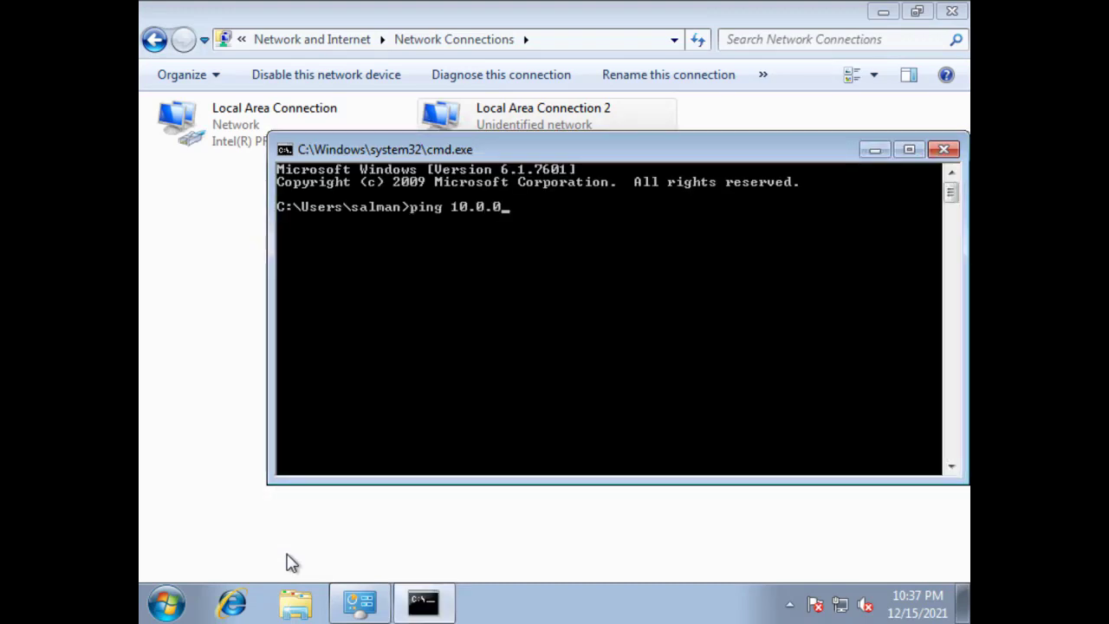
text(1)
key(Return)
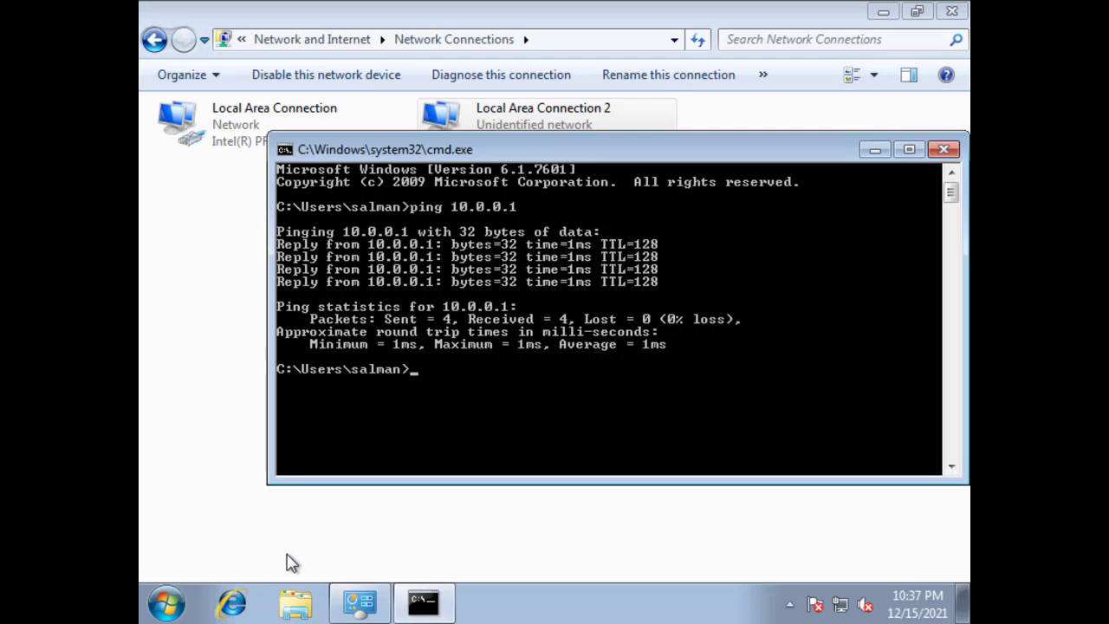
- Minimize the Command Prompt and Network Connections windows in the Windows-7 (1) guest and leave the full-screen console
click(875, 151)
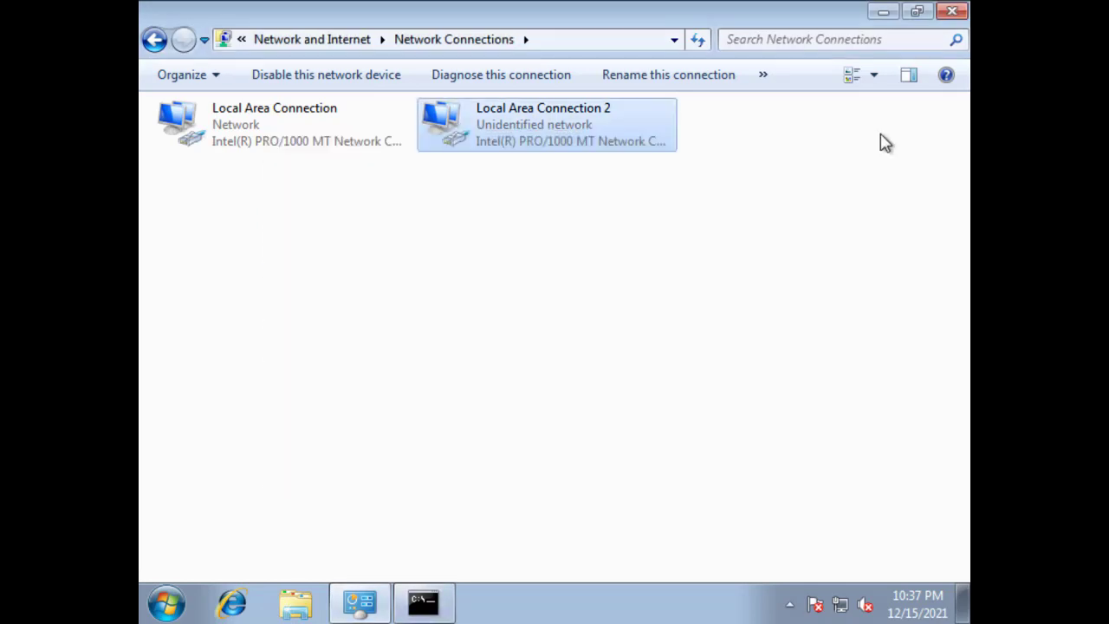
click(880, 12)
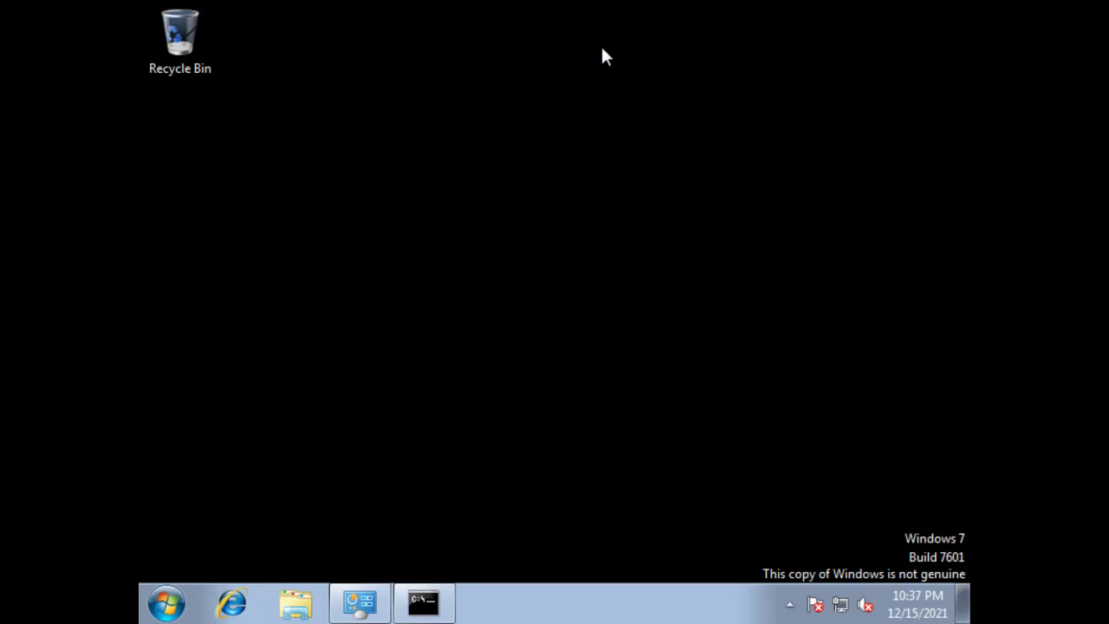
key(Escape)
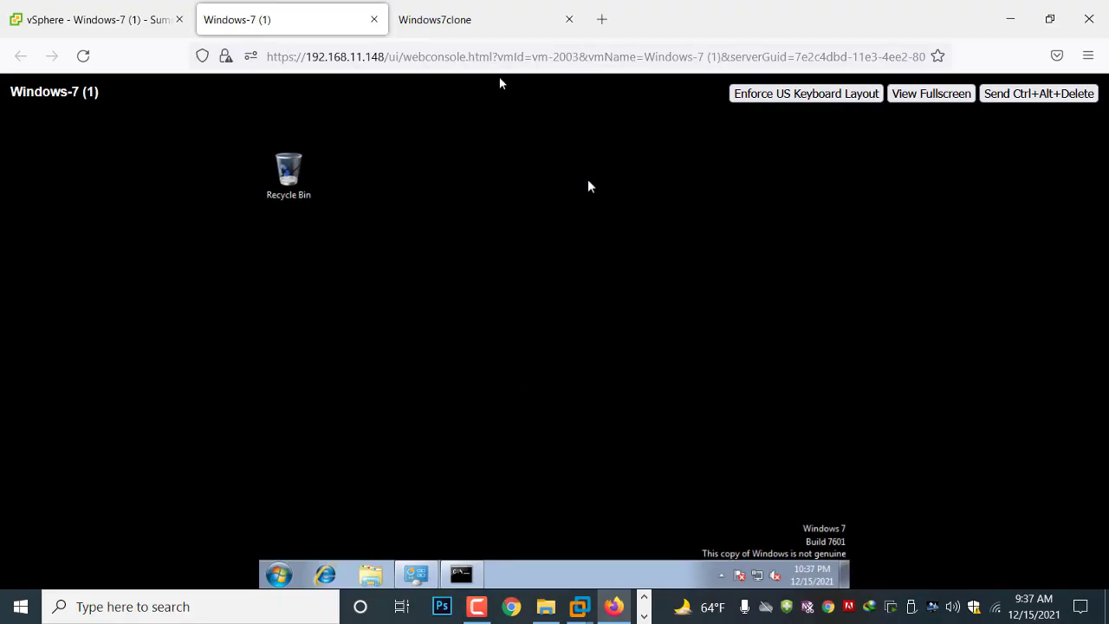
- Check in the vSphere Client inventory which ESXi host the Windows7clone virtual machine runs on
click(425, 28)
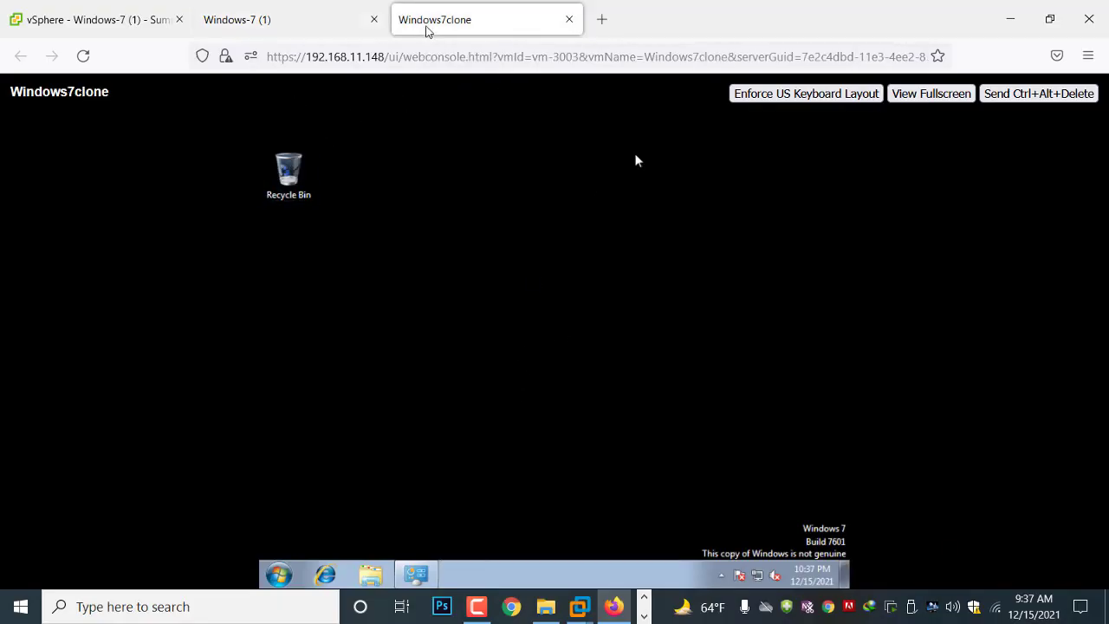
click(117, 19)
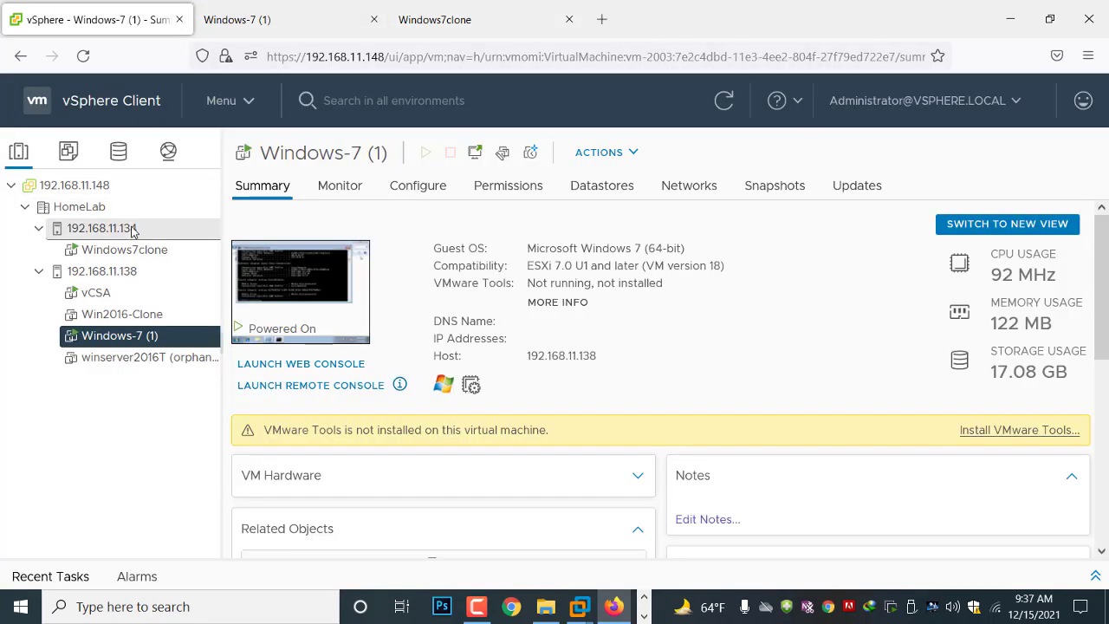
click(132, 228)
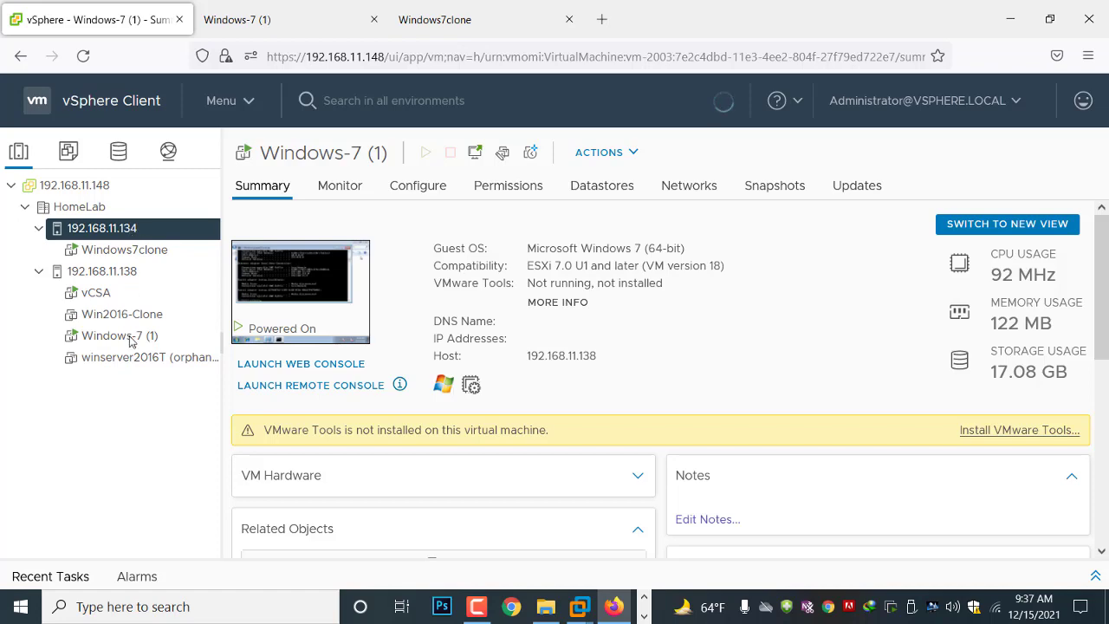
click(134, 251)
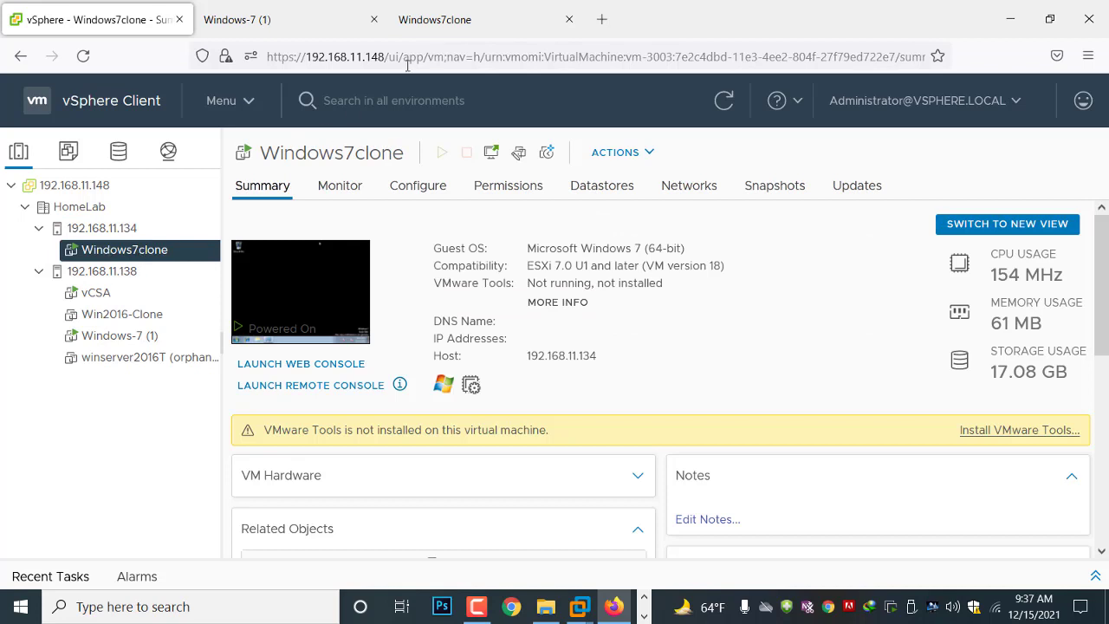
- Show the Windows7clone web console in full screen and open a Command Prompt in the guest
click(454, 28)
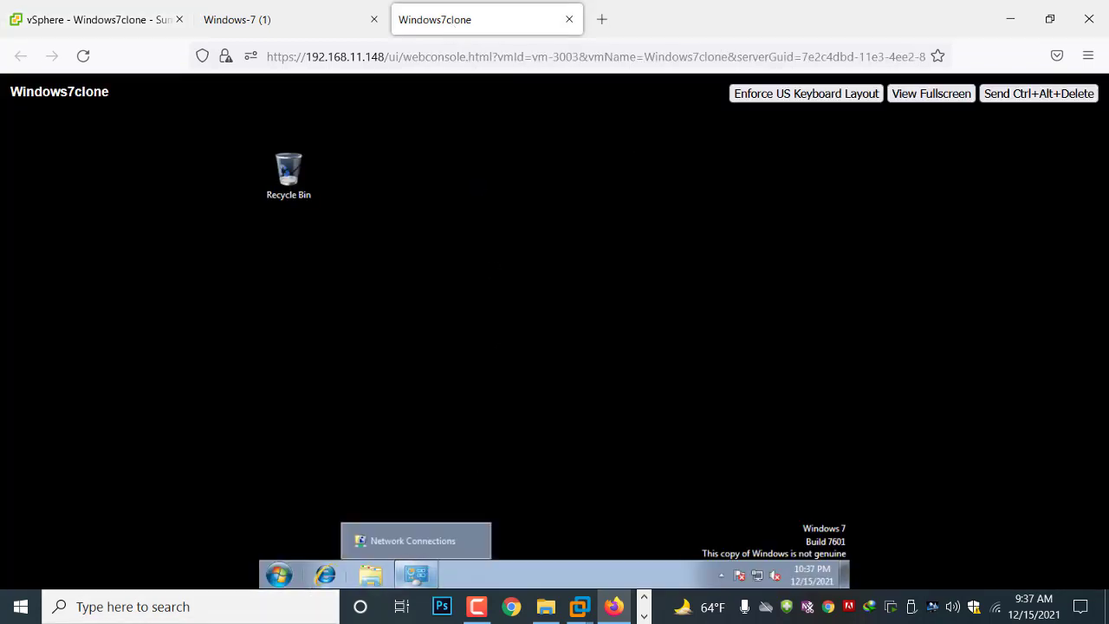
click(917, 103)
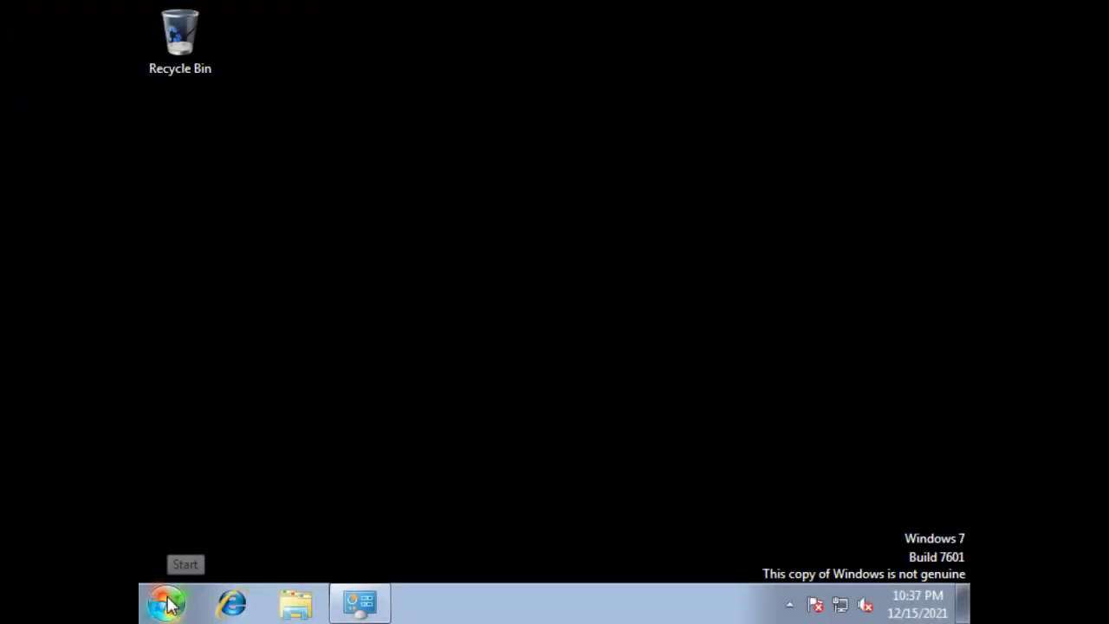
click(184, 600)
text(cmd)
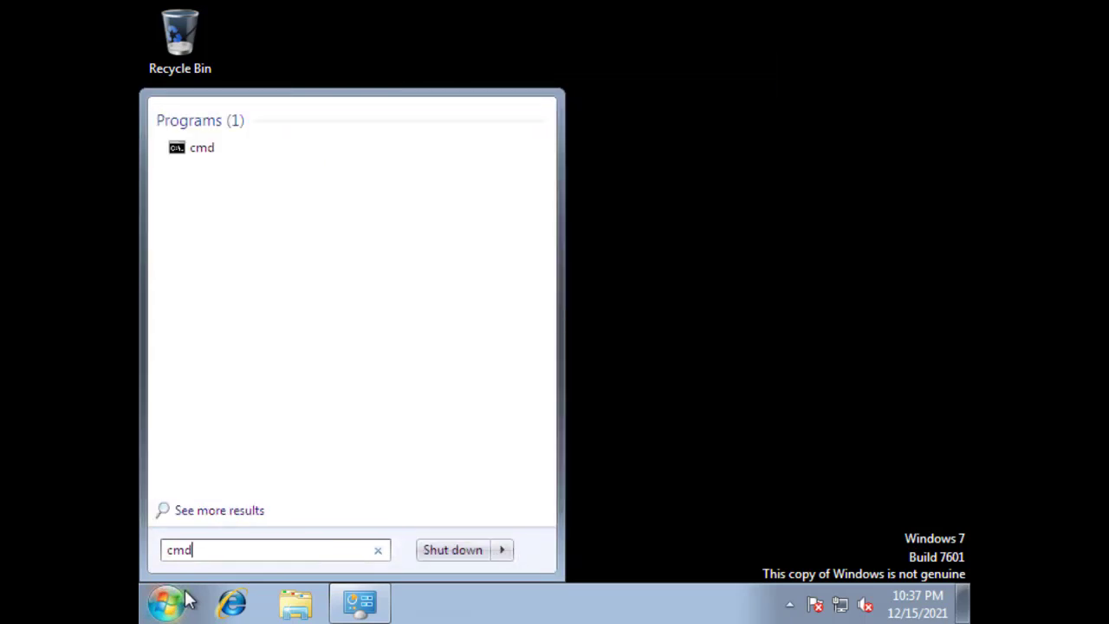
key(Return)
- Ping 10.0.0.23 from the Windows7clone guest, and leave the full-screen console with its Command Prompt closed
text(pi)
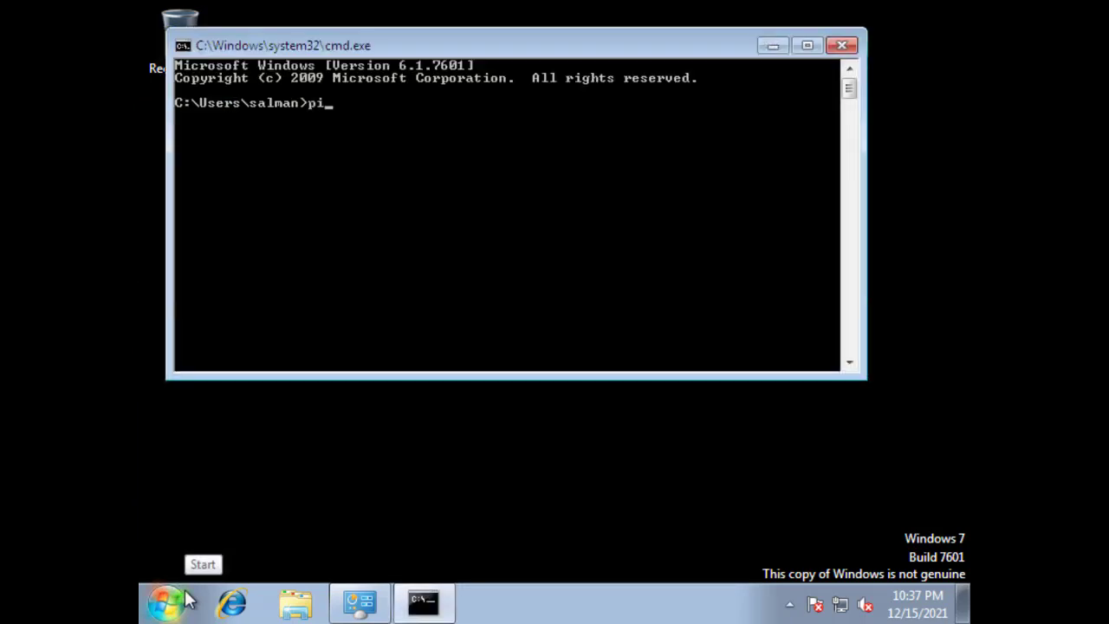
text(ng 10.0.0.23)
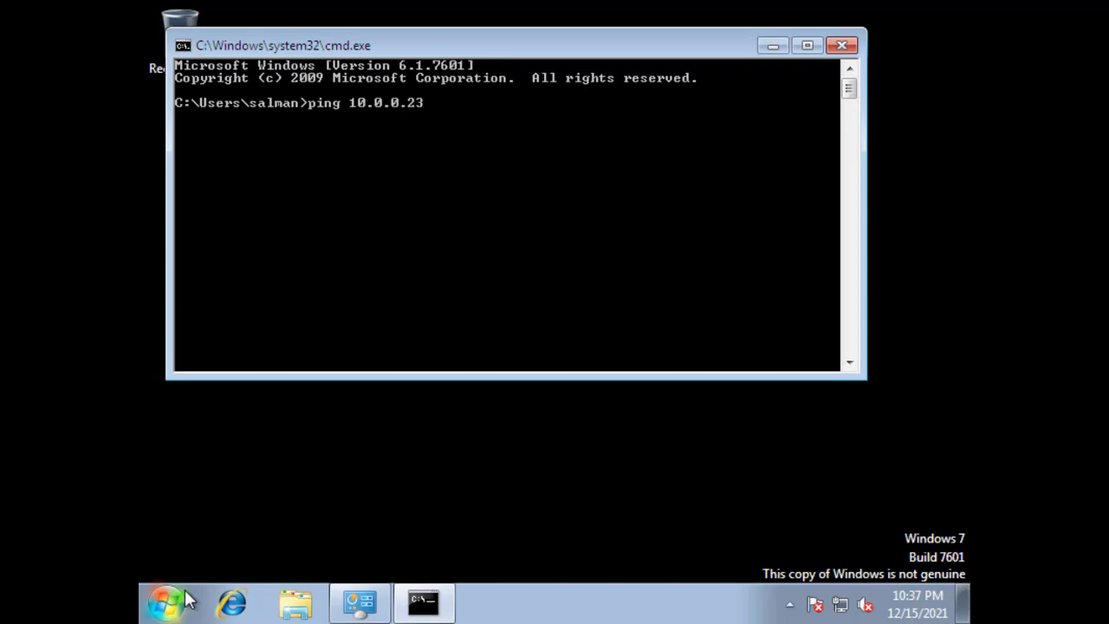
key(Return)
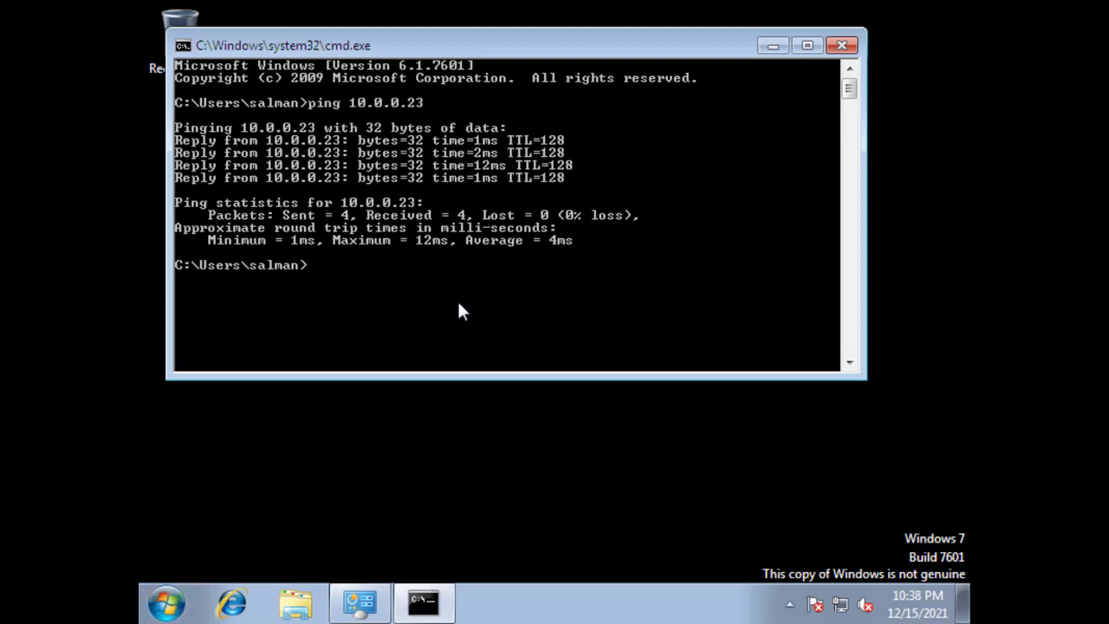
click(845, 46)
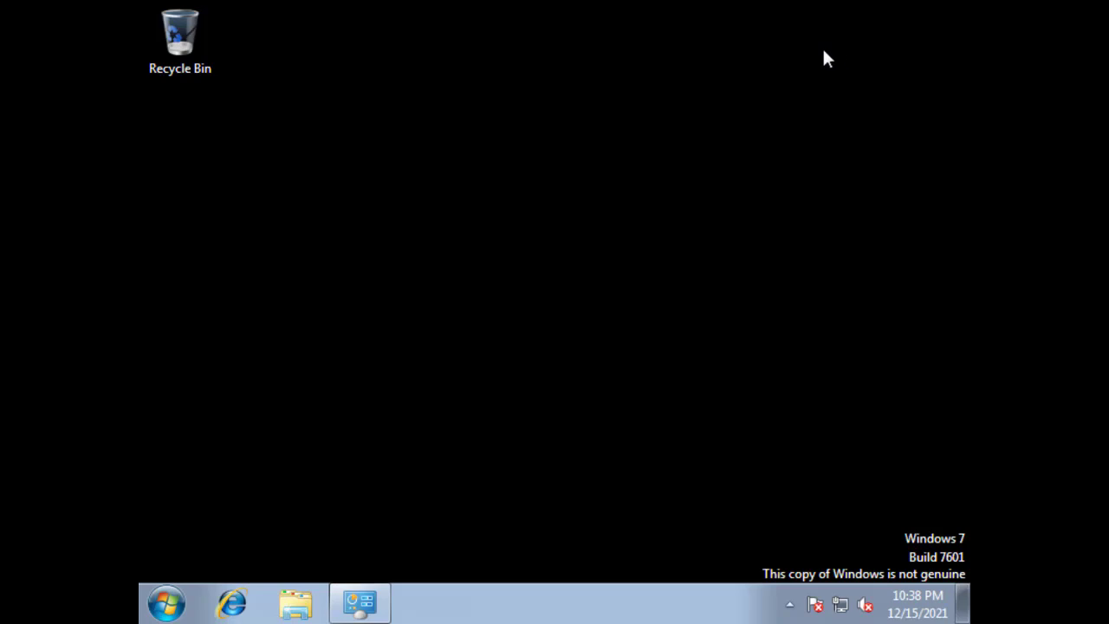
key(Escape)
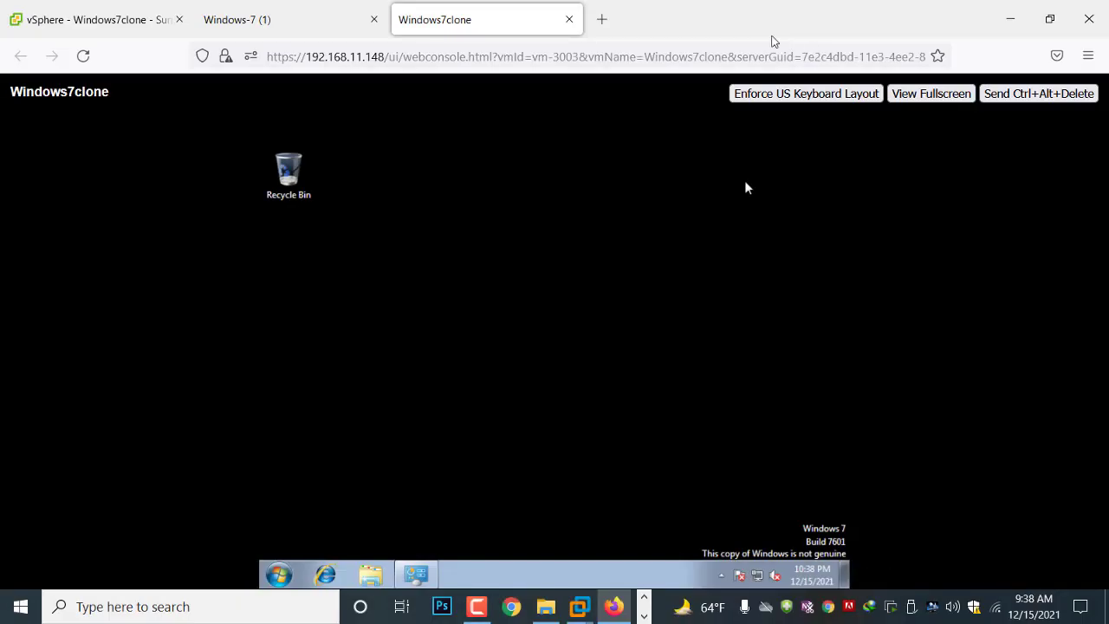
- Return to the vSphere Client and start adding networking from the virtual switches of host 192.168.11.134
click(329, 19)
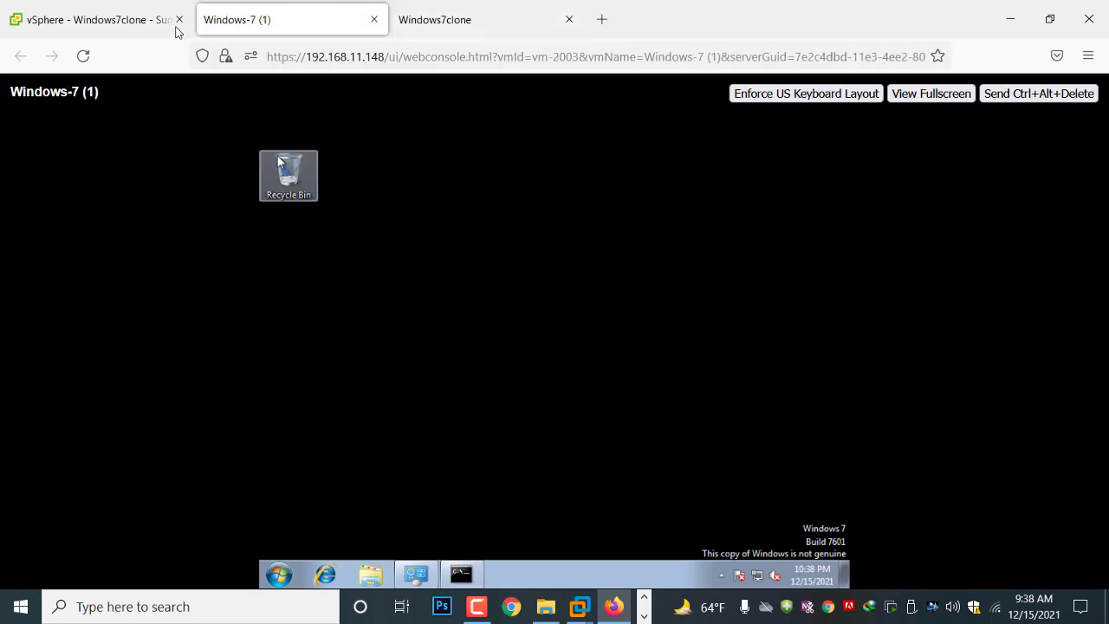
click(174, 28)
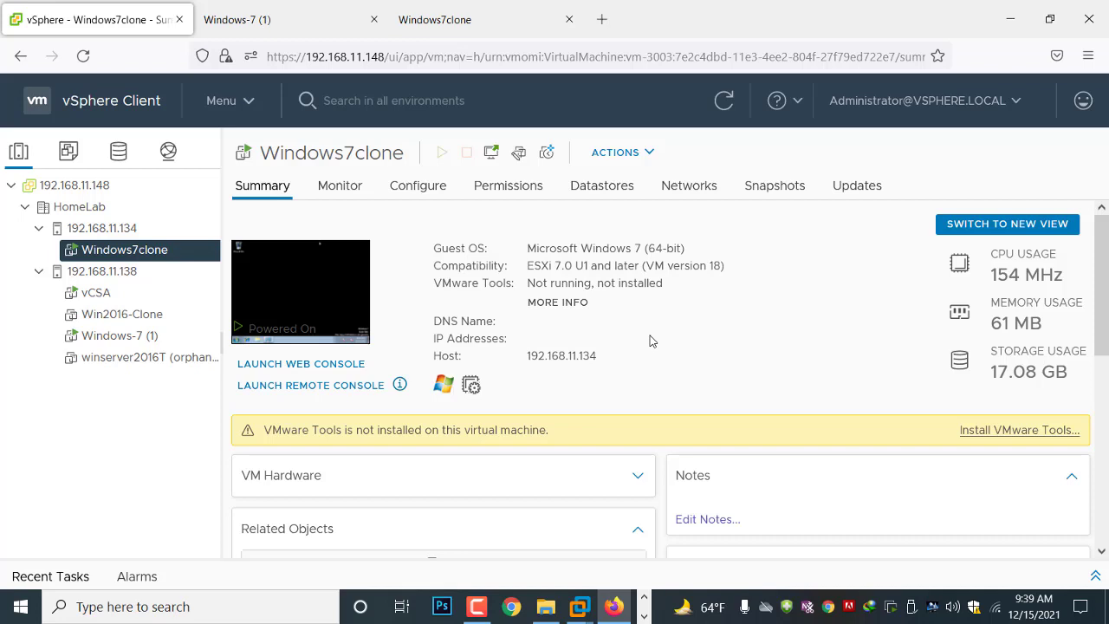
click(111, 235)
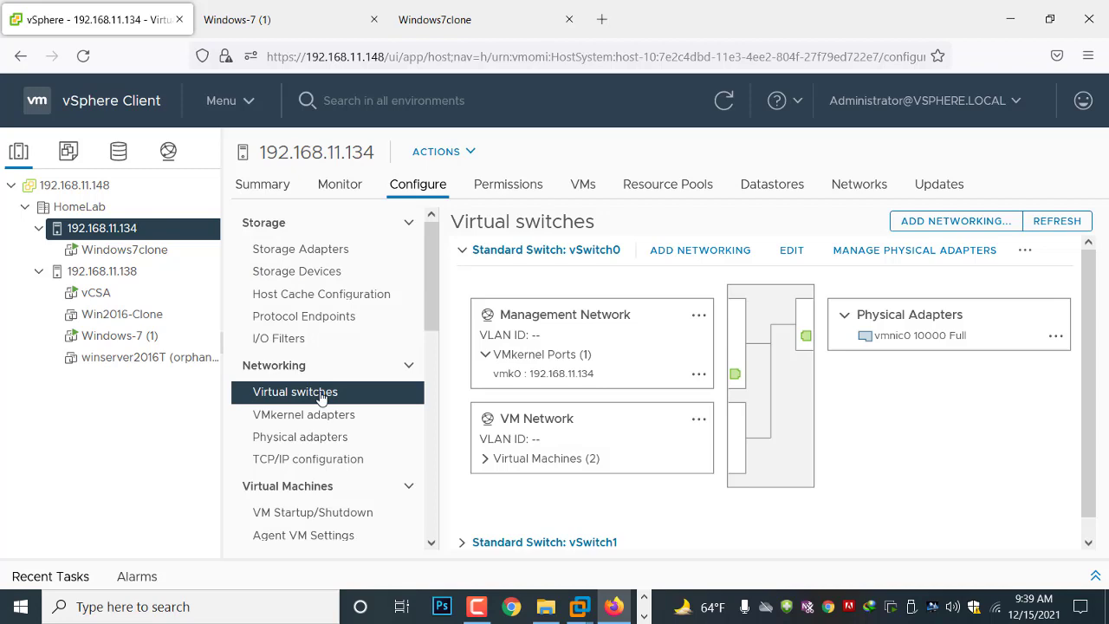
click(677, 253)
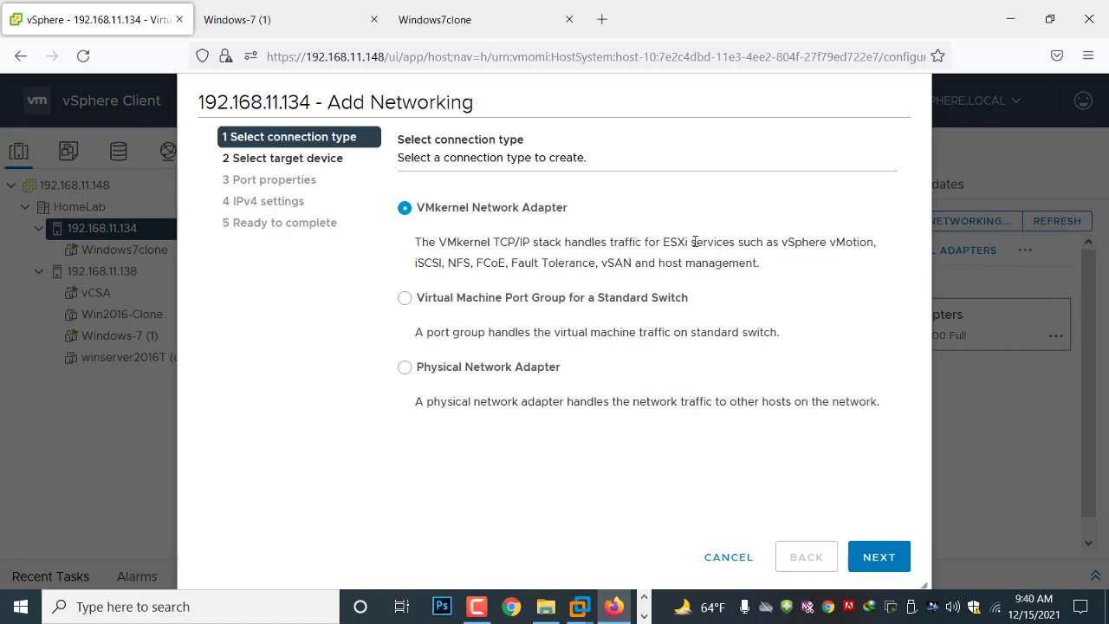
- Choose VMkernel Network Adapter as the connection type and a new standard switch with an MTU of 1500 bytes as the target device
drag(665, 241, 737, 245)
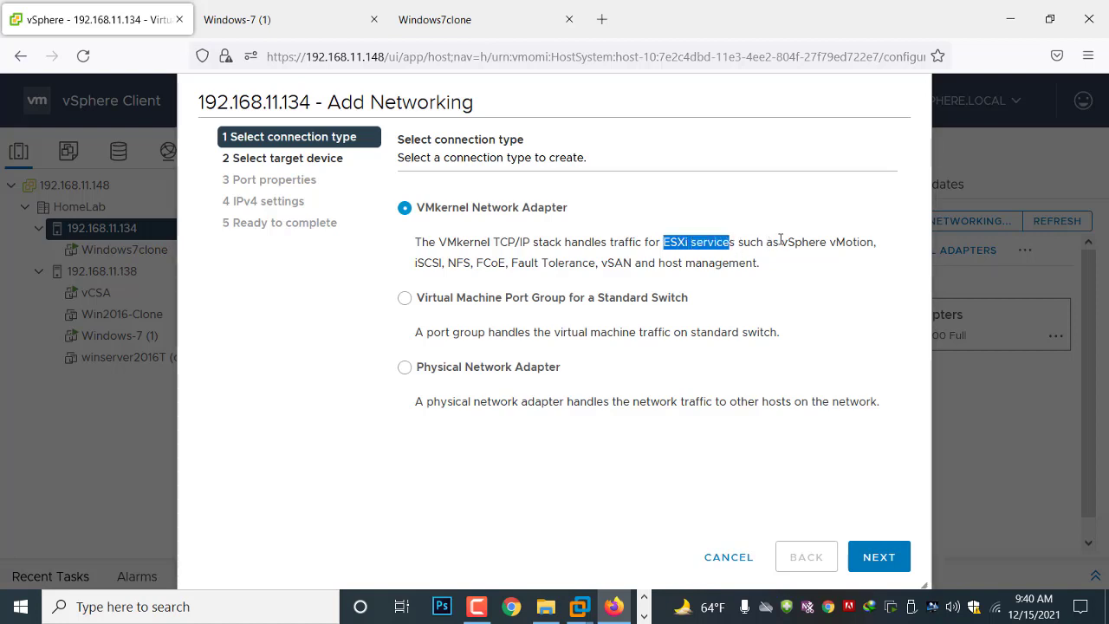
drag(780, 242, 878, 243)
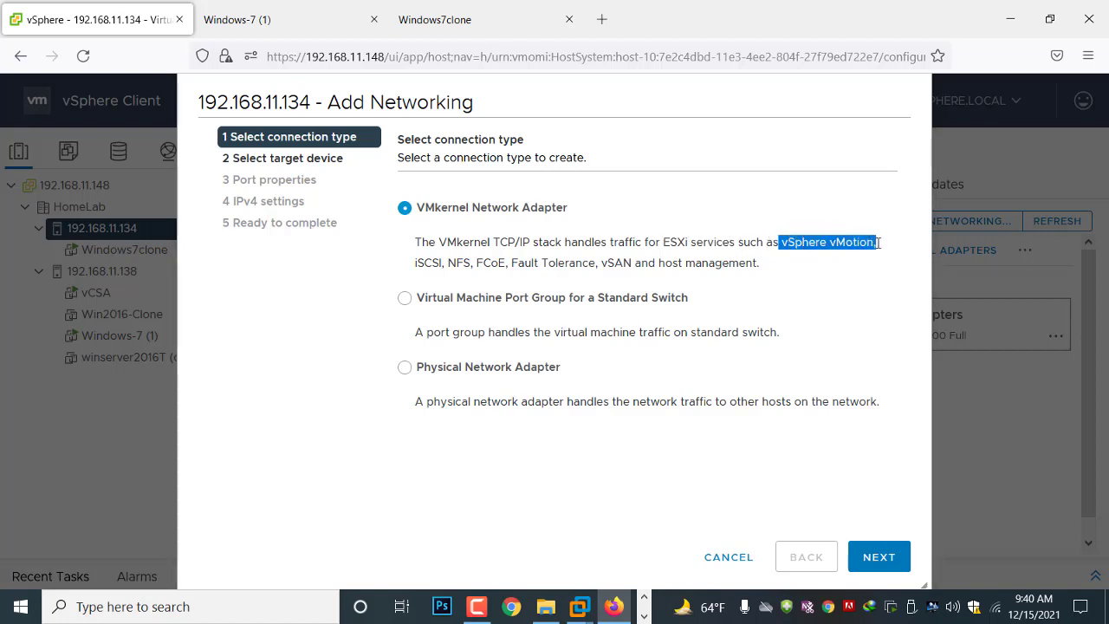
double_click(479, 262)
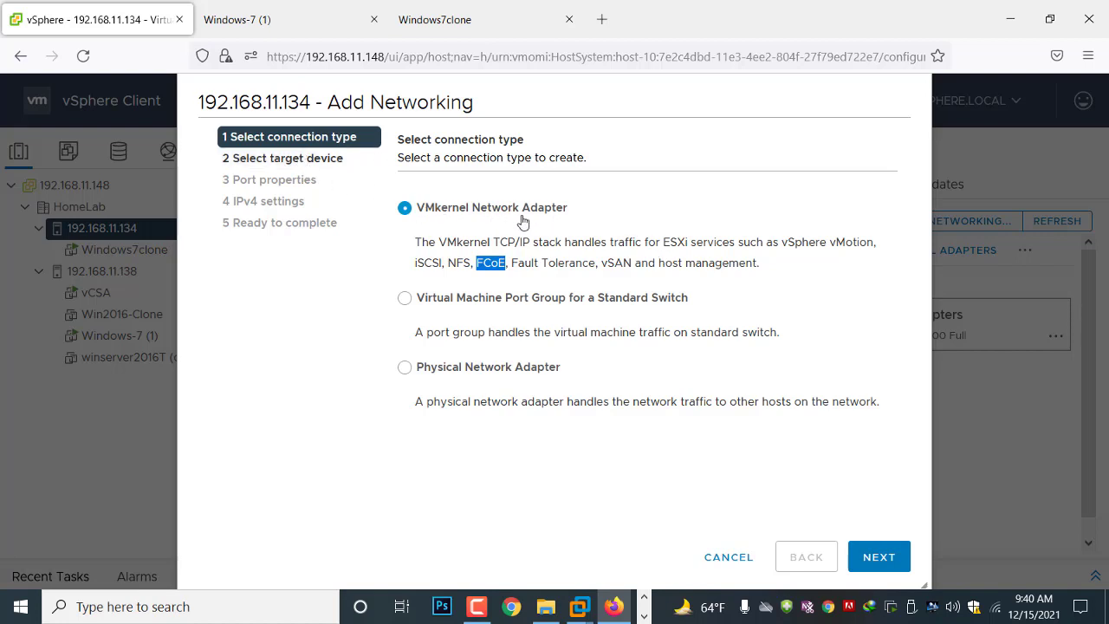
click(872, 557)
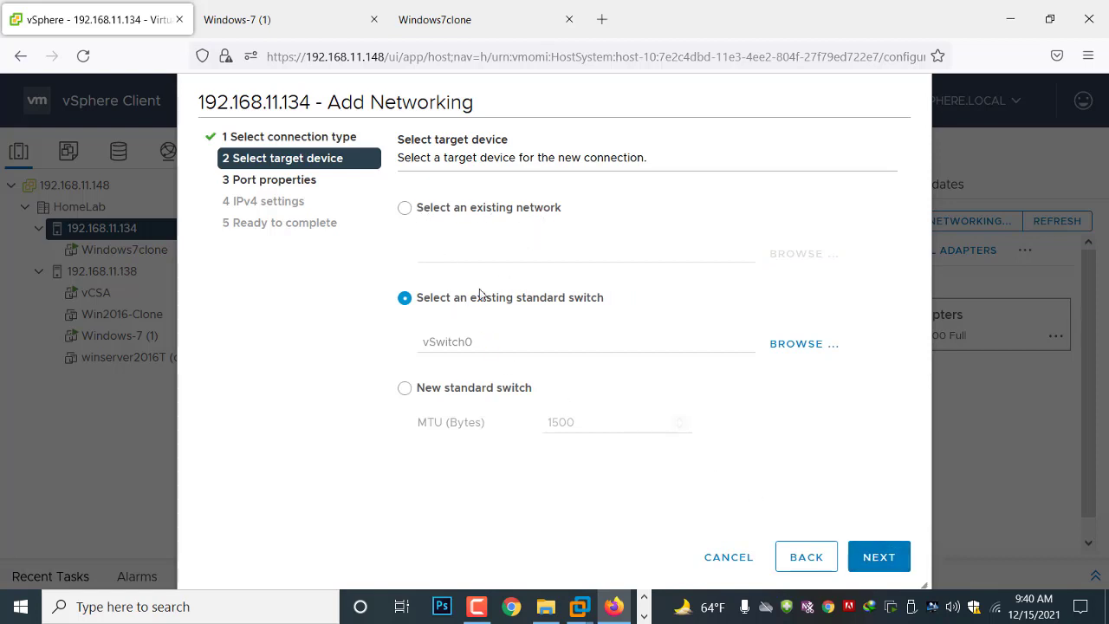
click(405, 388)
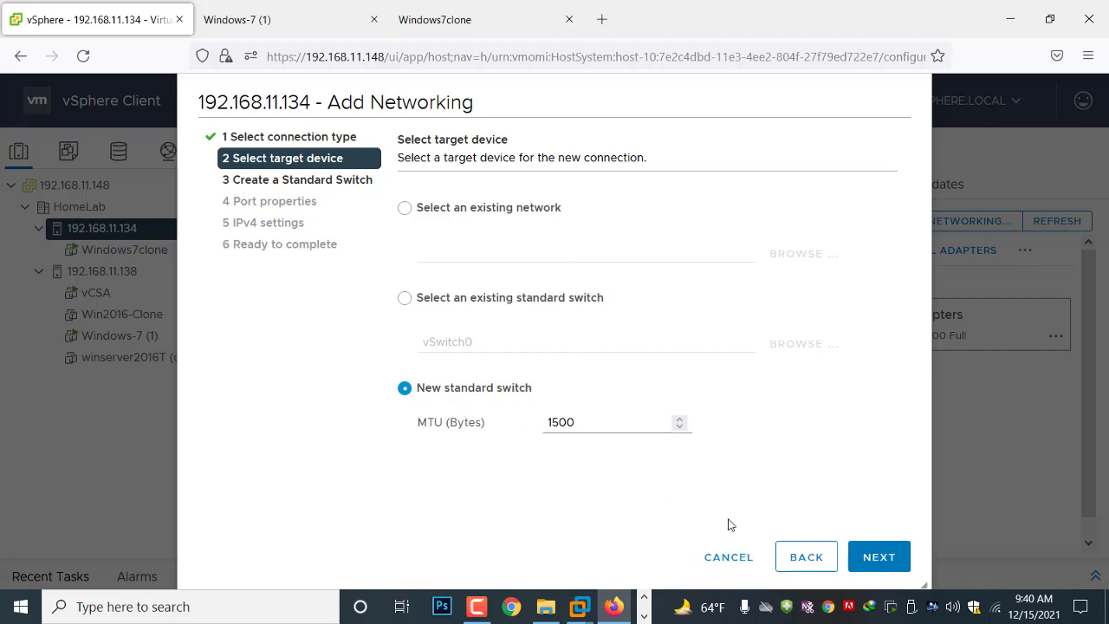
click(877, 559)
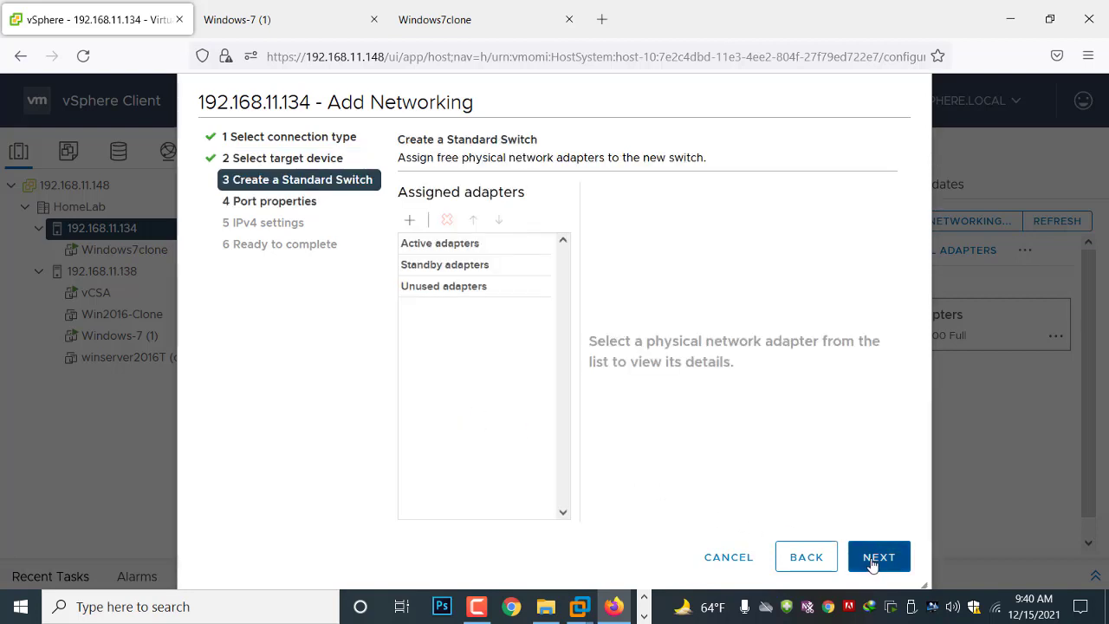
- Assign vmnic2 as an active adapter of the new standard switch and continue to the port properties
click(411, 220)
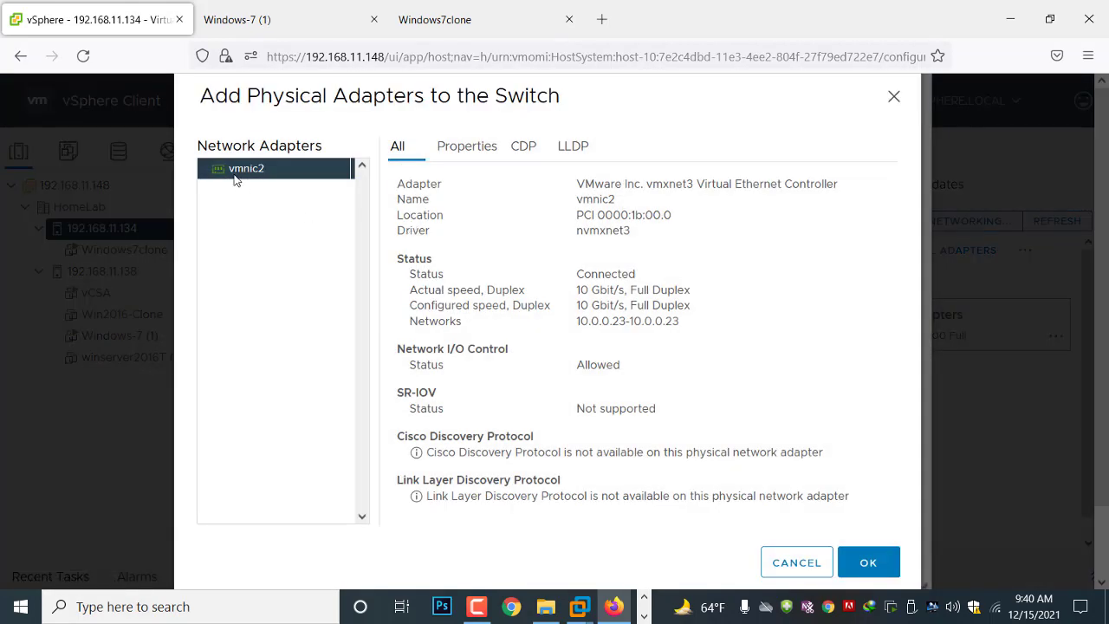
click(867, 561)
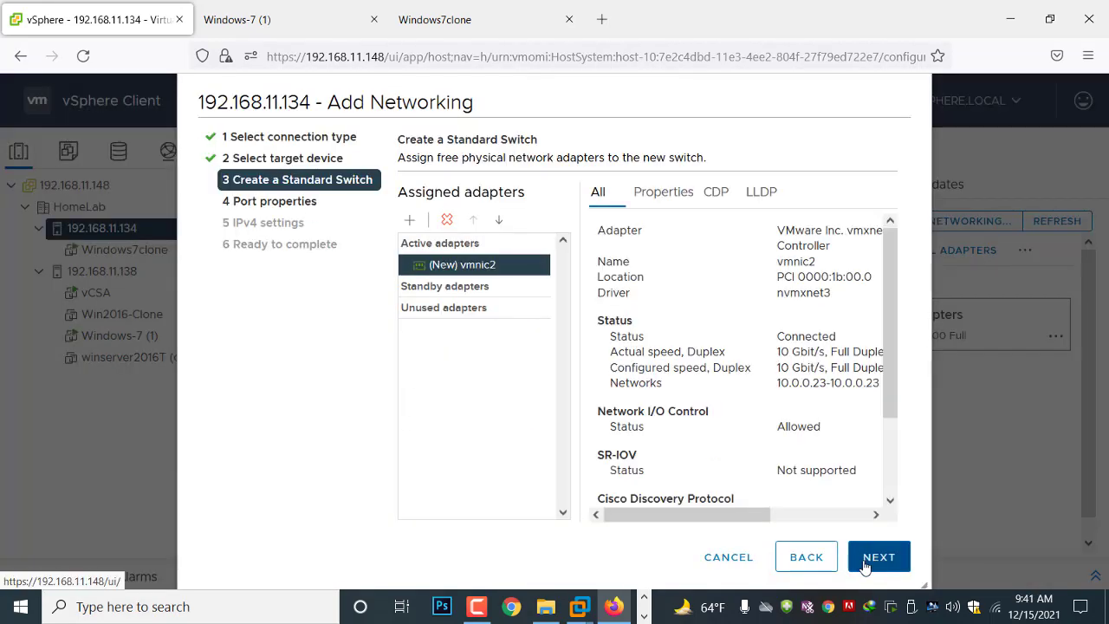
click(870, 561)
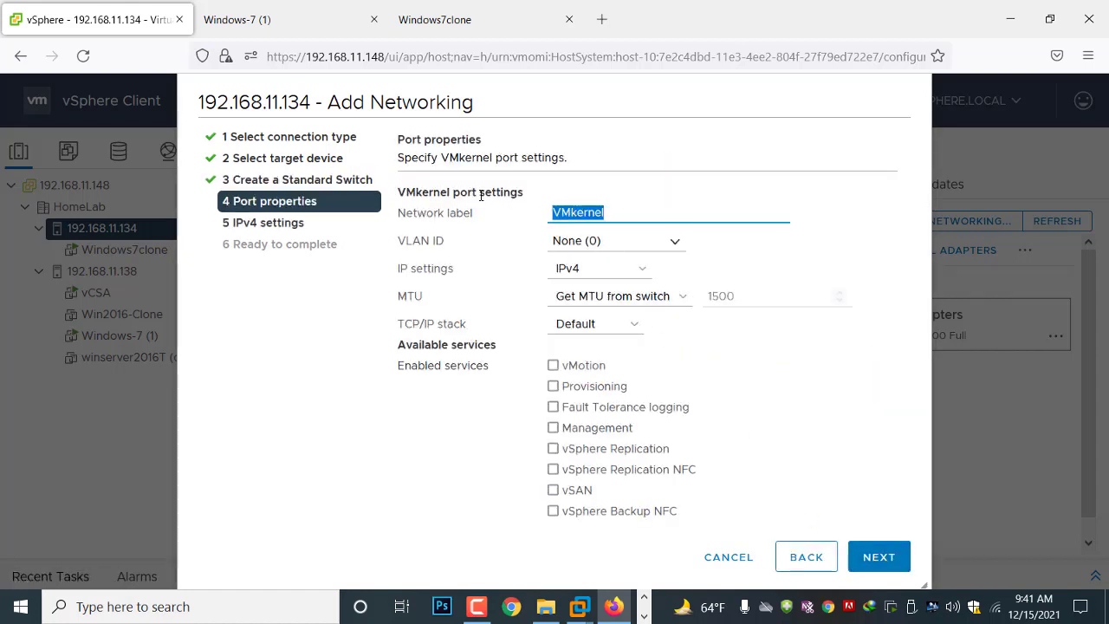
- Label the VMkernel port vMotion, enable the vMotion and Management services, and continue to the IPv4 settings
text(vm)
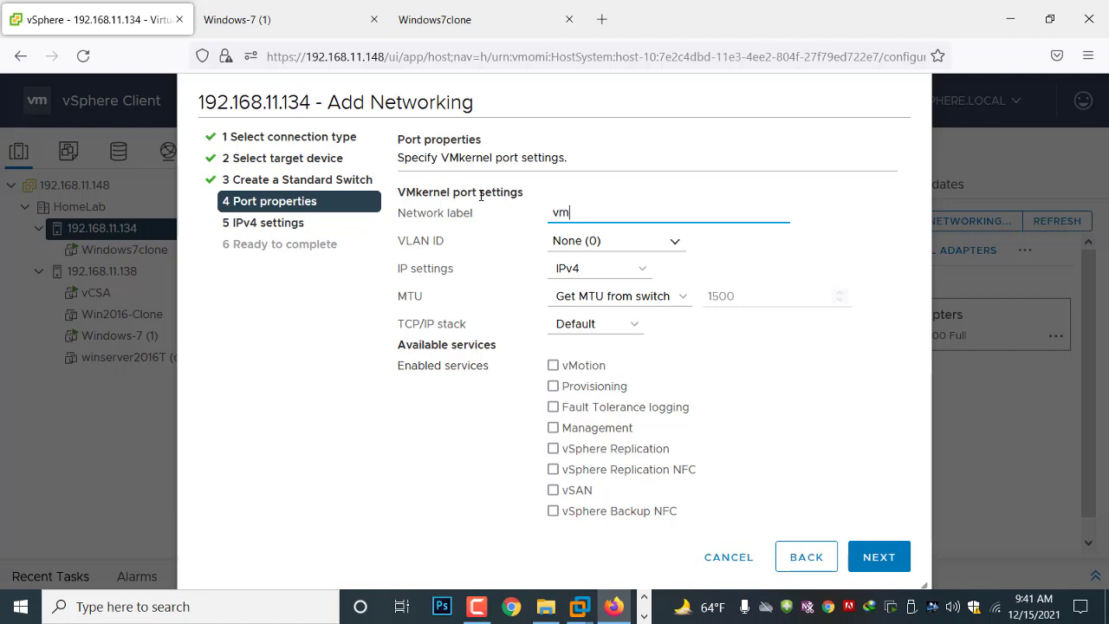
key(BackSpace)
text(Motion)
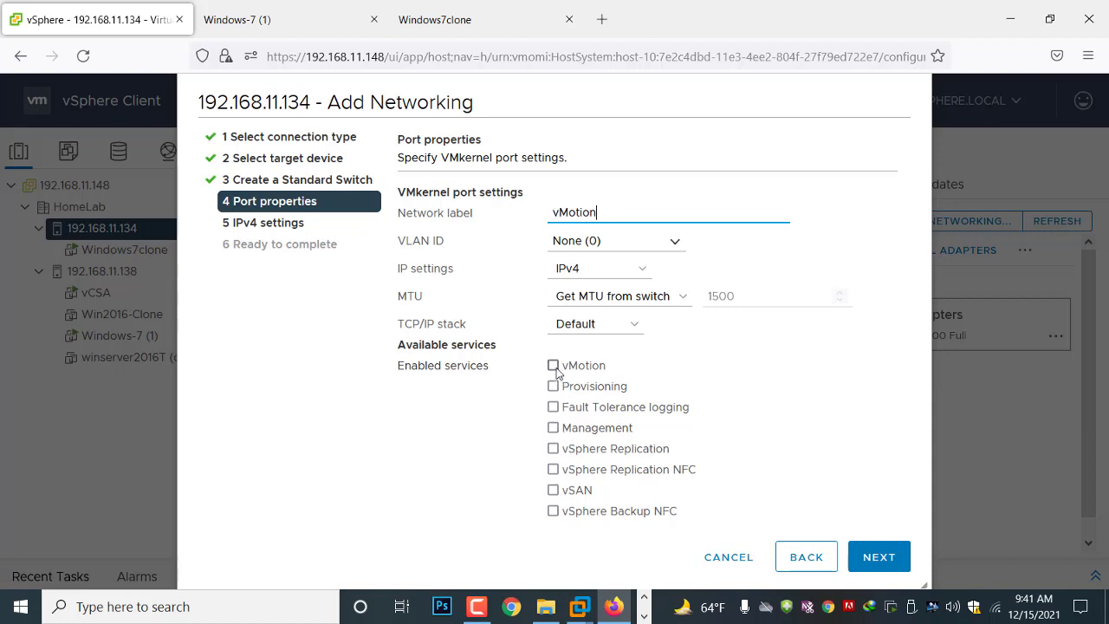
click(553, 365)
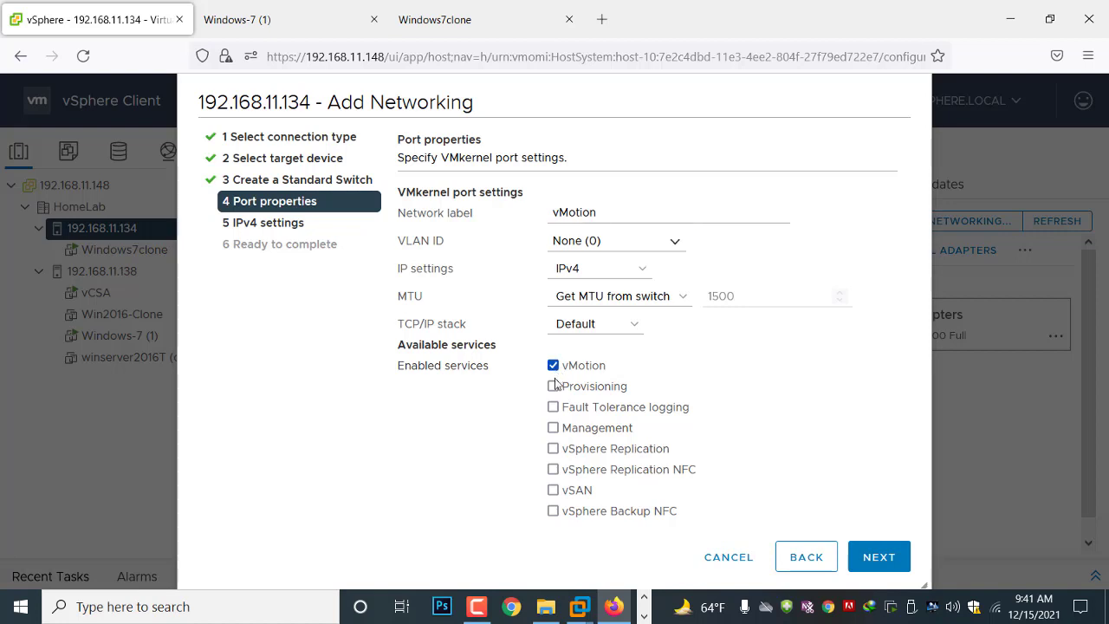
click(555, 429)
click(875, 560)
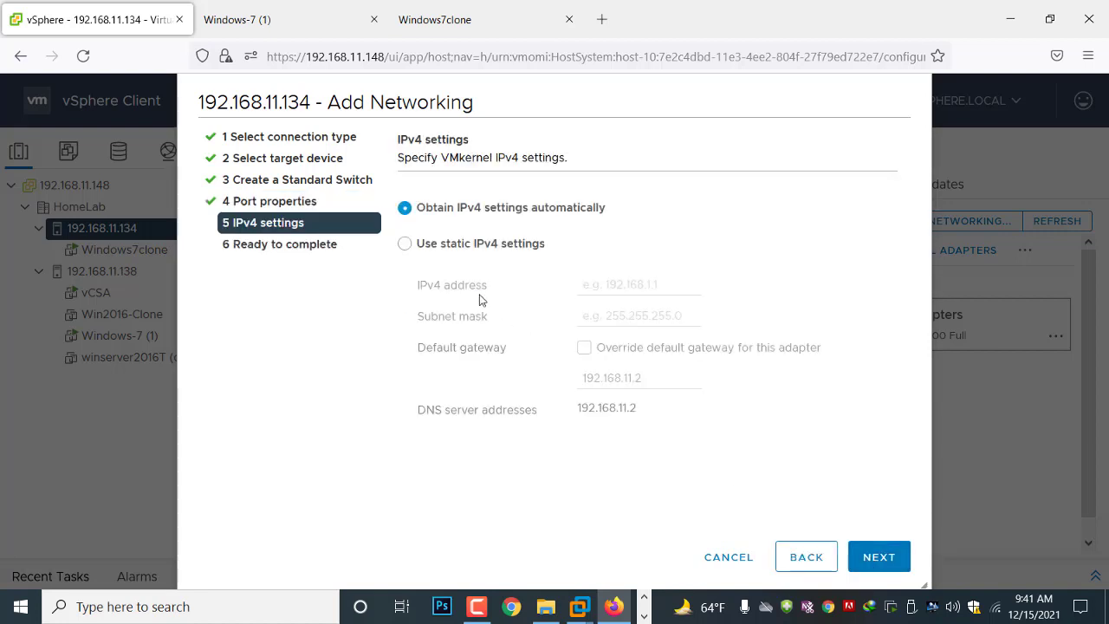
- Keep the IPv4 settings obtained automatically for the VMkernel adapter and finish adding the networking
click(405, 243)
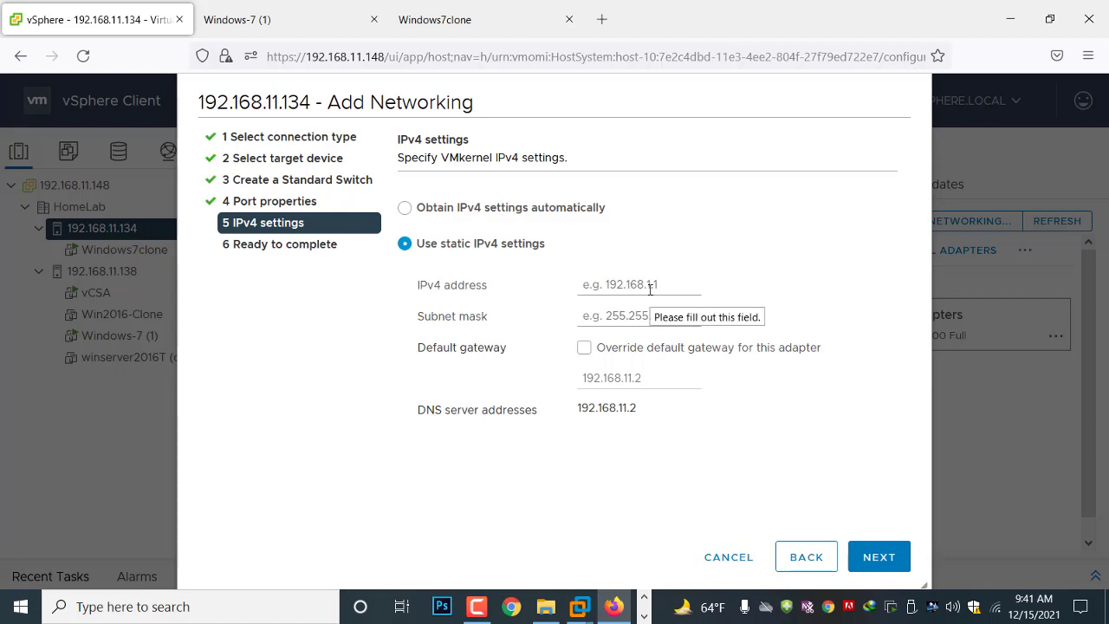
click(427, 216)
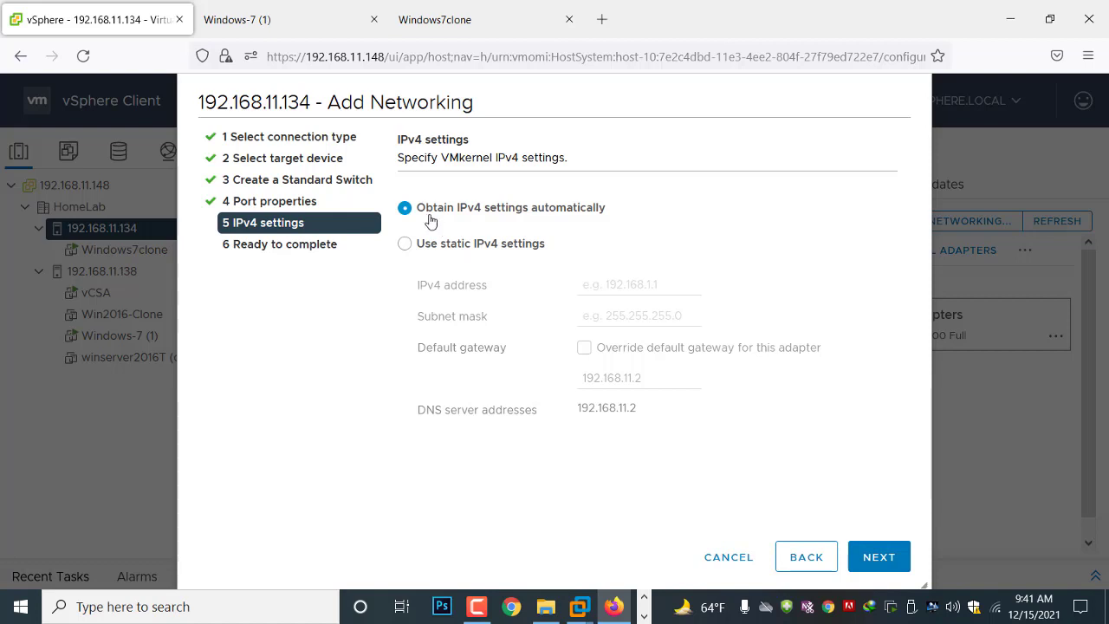
click(887, 559)
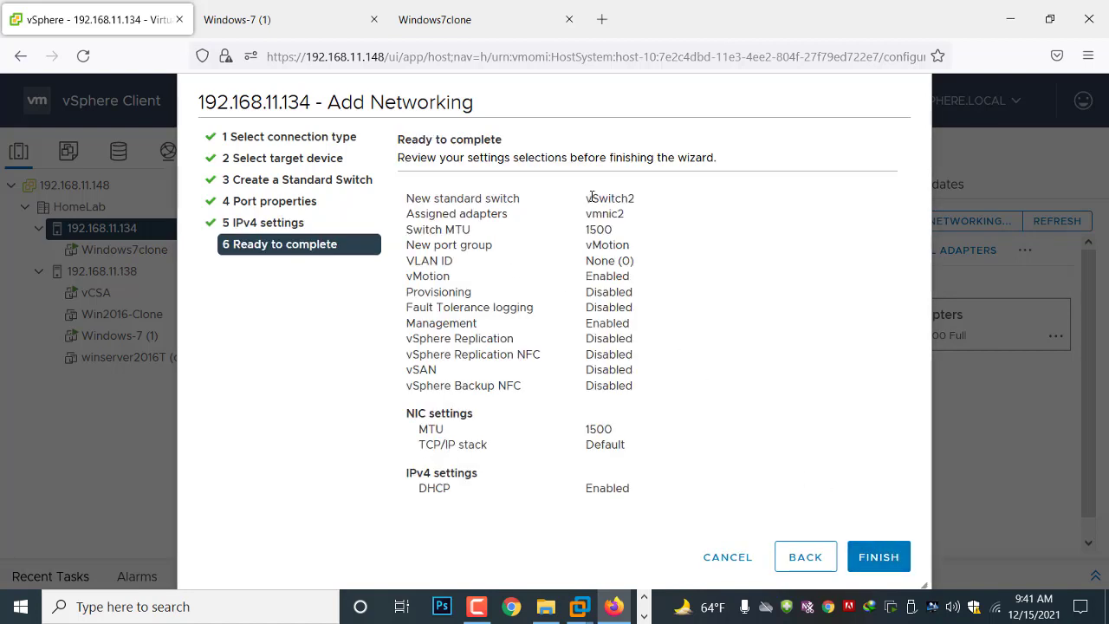
click(880, 560)
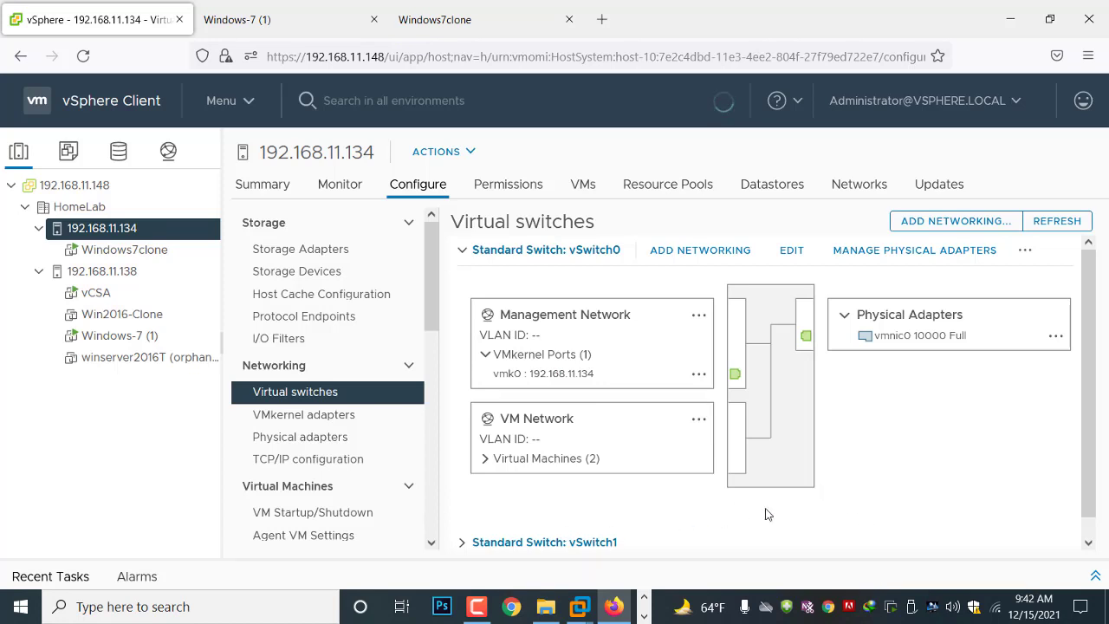
- Expand the new standard switch vSwitch2 and examine its vMotion port group, VMkernel port and physical adapter alongside the other switches
scroll(748, 523, down, 1)
scroll(748, 522, down, 2)
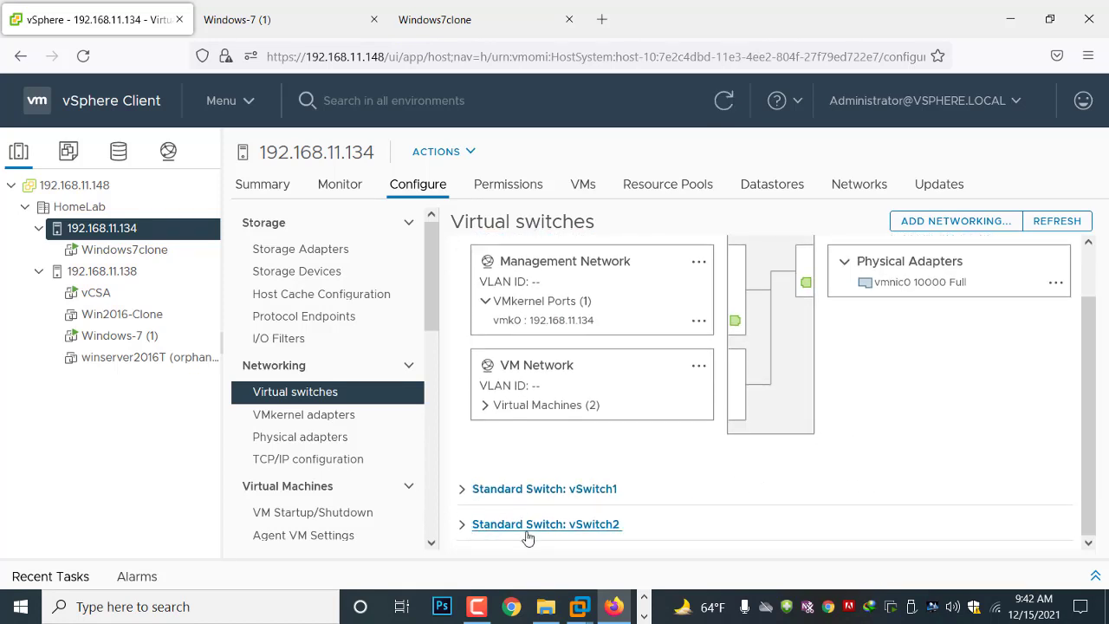
click(466, 528)
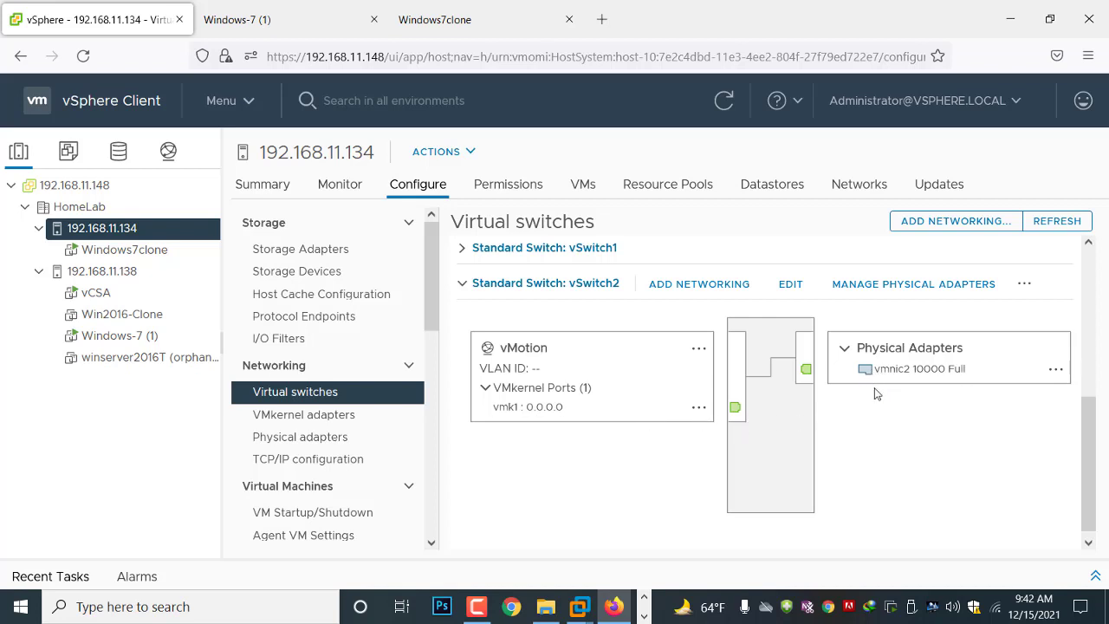
scroll(877, 395, up, 5)
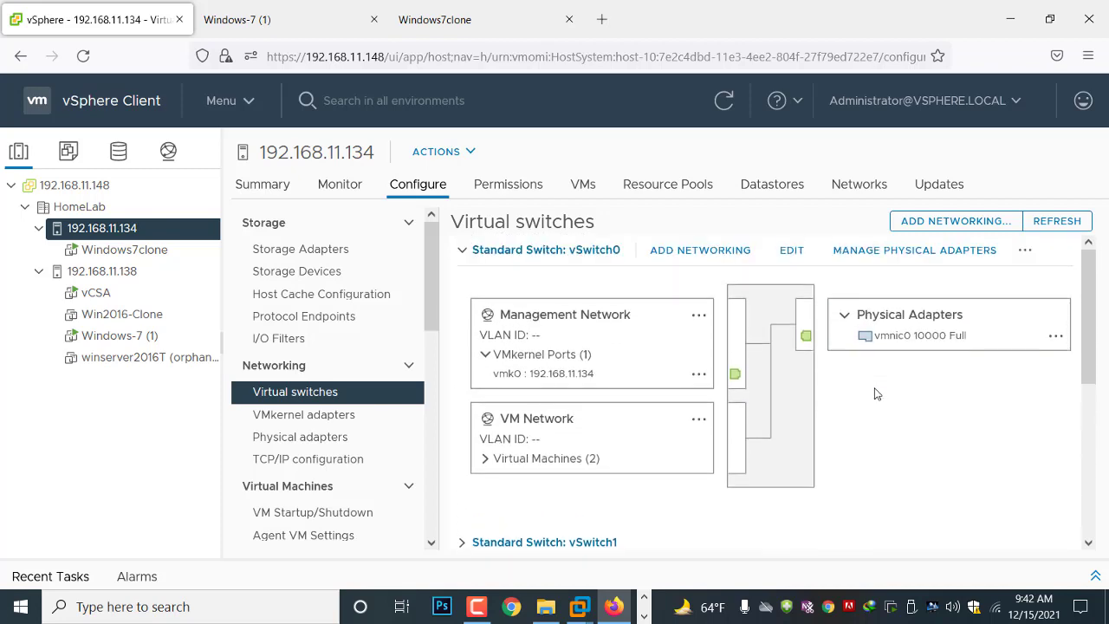
scroll(877, 394, down, 4)
scroll(877, 394, up, 4)
scroll(906, 351, down, 4)
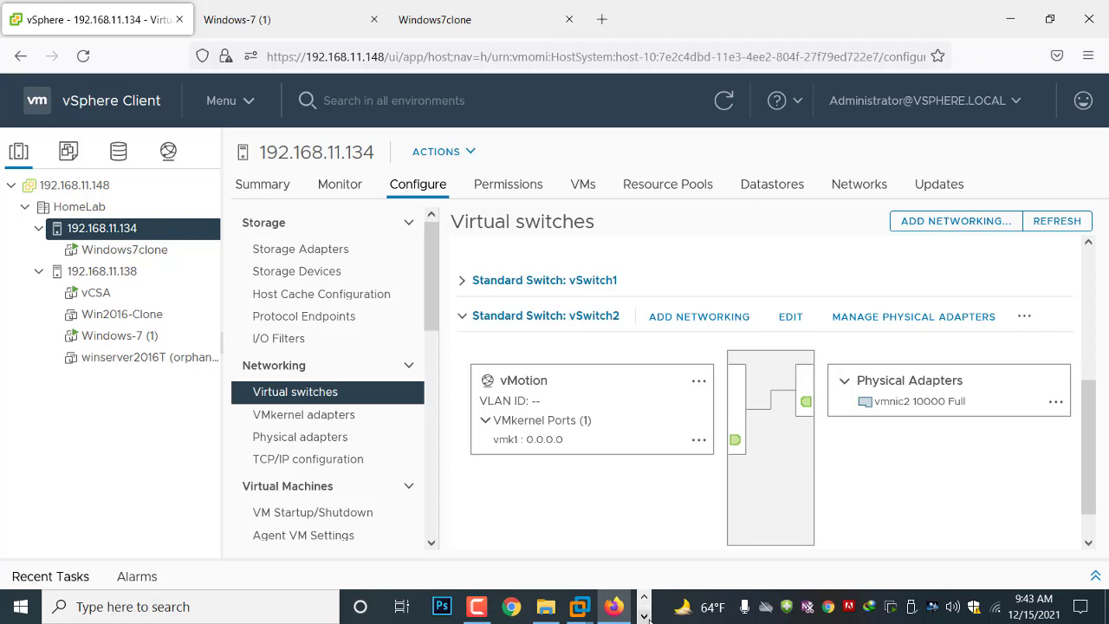
click(644, 616)
click(644, 616)
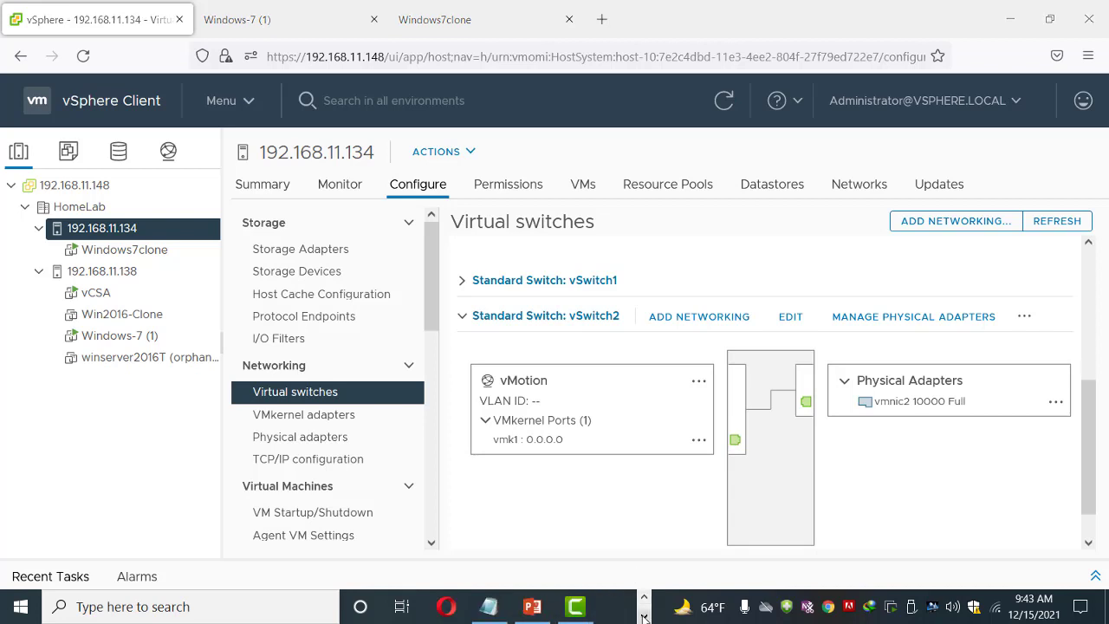
mouse_move(590, 614)
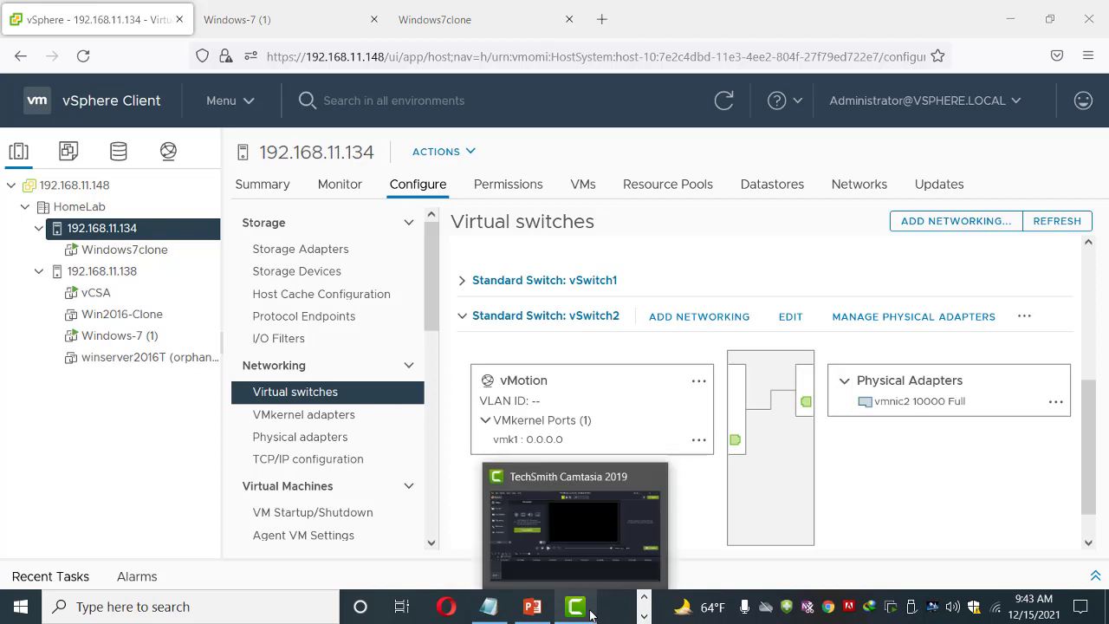
click(643, 597)
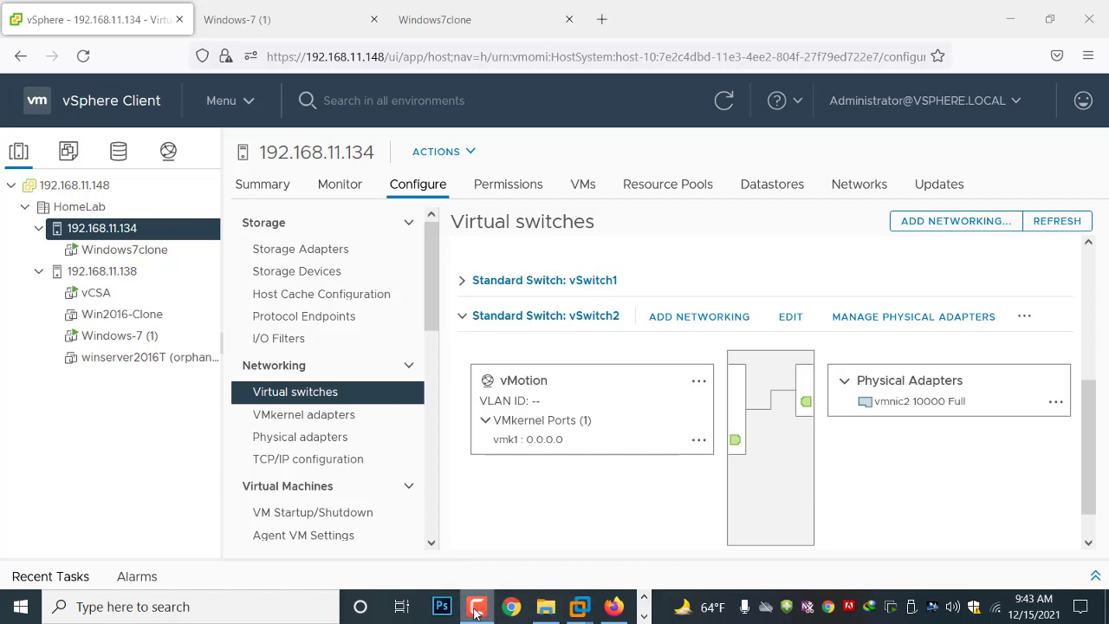